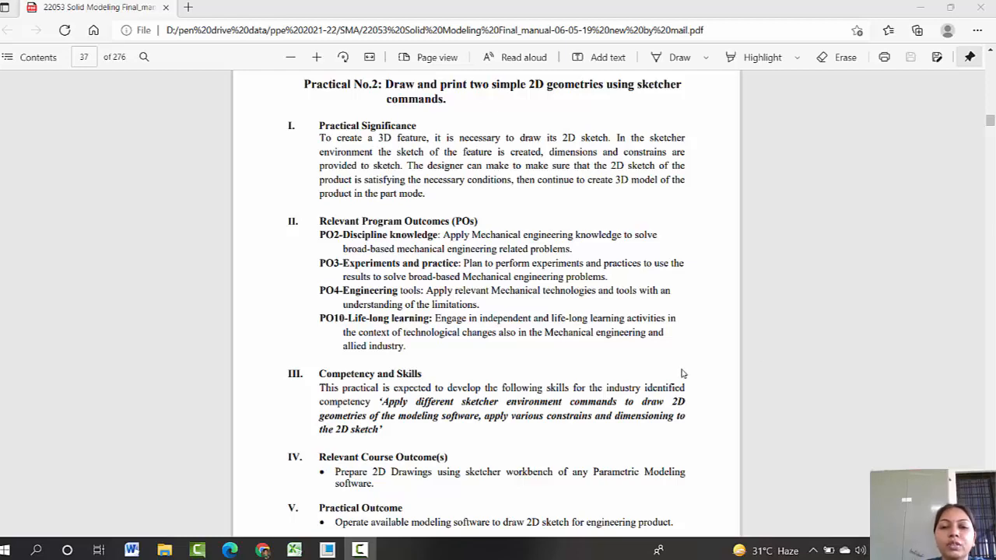
Step: Scroll through the practical manual to review the Practical No. 2 sketching exercises and their procedures
{"action": "scroll", "coordinate": [682, 373], "scroll_direction": "down", "scroll_amount": 15}
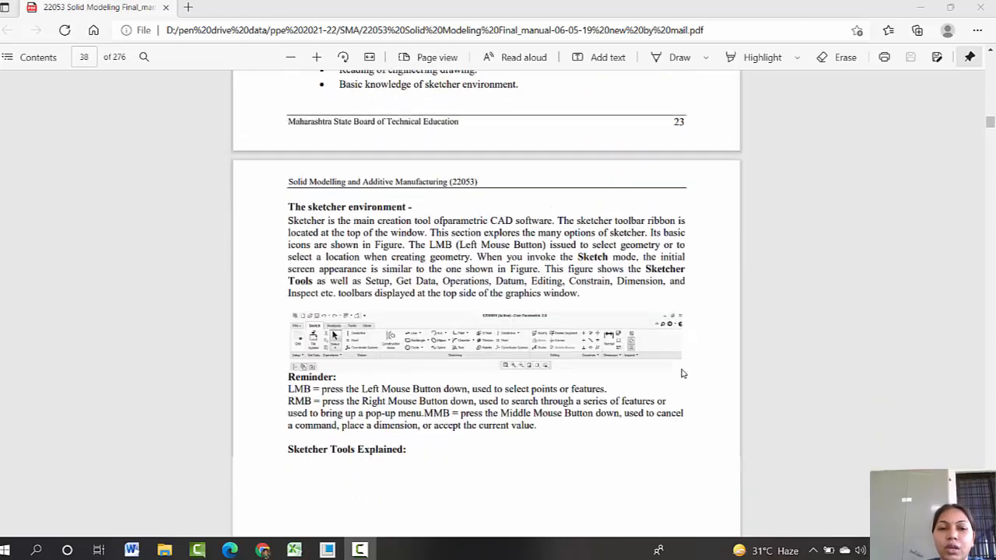
{"action": "scroll", "coordinate": [682, 374], "scroll_direction": "down", "scroll_amount": 20}
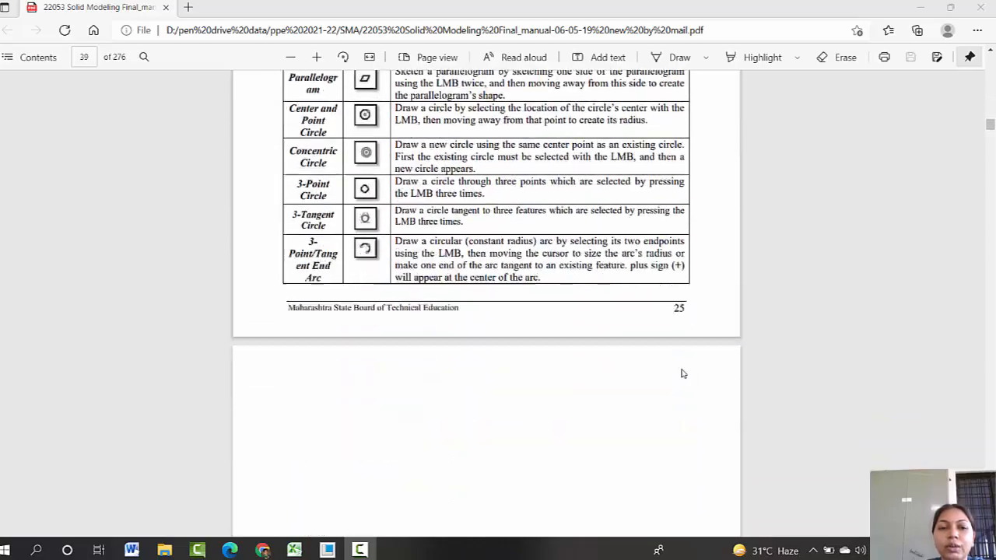
{"action": "scroll", "coordinate": [682, 373], "scroll_direction": "down", "scroll_amount": 20}
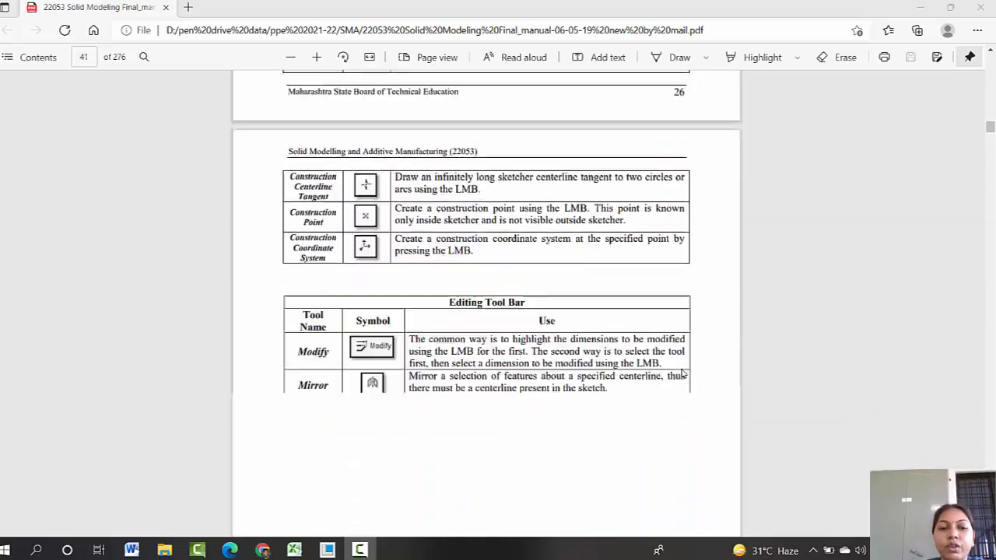
{"action": "scroll", "coordinate": [682, 374], "scroll_direction": "down", "scroll_amount": 20}
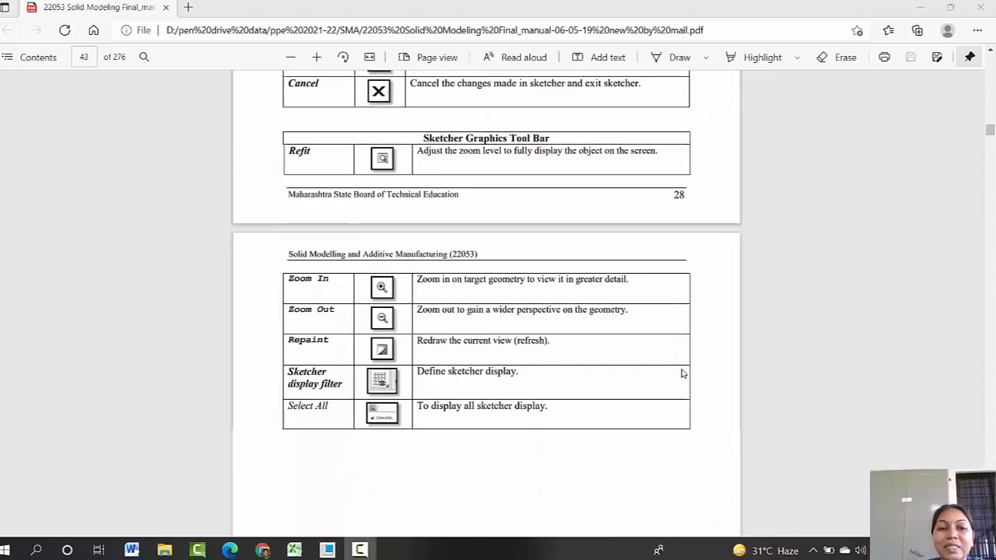
{"action": "scroll", "coordinate": [682, 373], "scroll_direction": "down", "scroll_amount": 6}
{"action": "scroll", "coordinate": [683, 374], "scroll_direction": "up", "scroll_amount": 4}
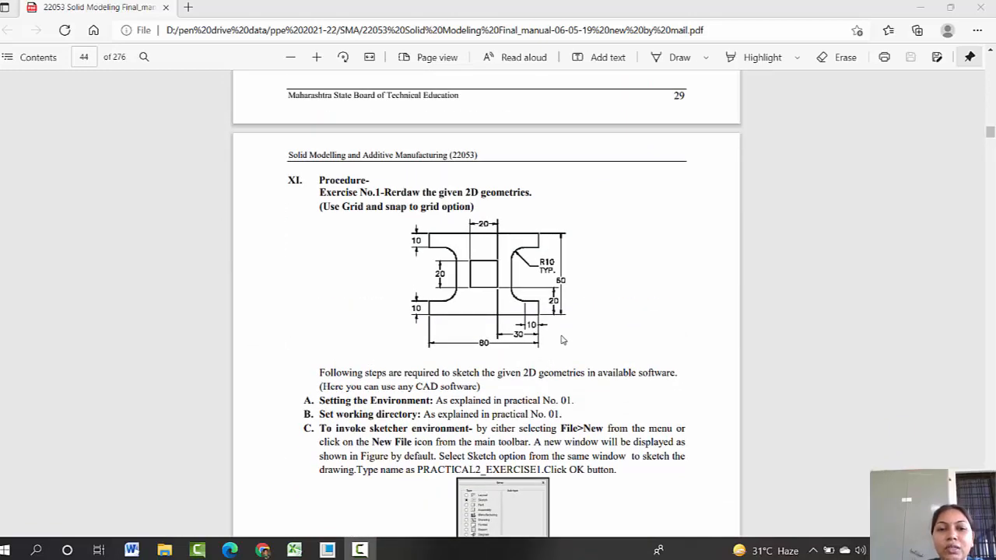
{"action": "scroll", "coordinate": [564, 340], "scroll_direction": "down", "scroll_amount": 12}
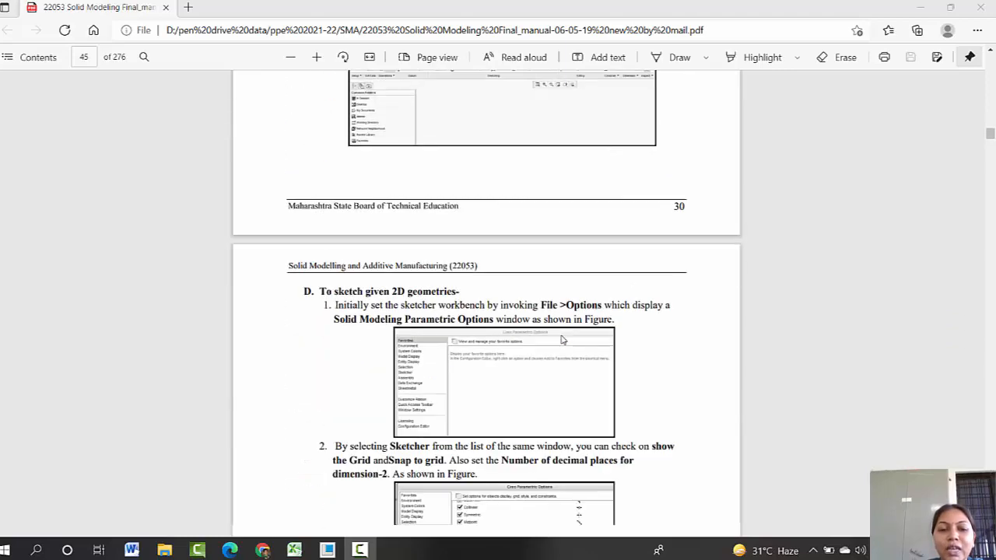
{"action": "scroll", "coordinate": [563, 340], "scroll_direction": "down", "scroll_amount": 20}
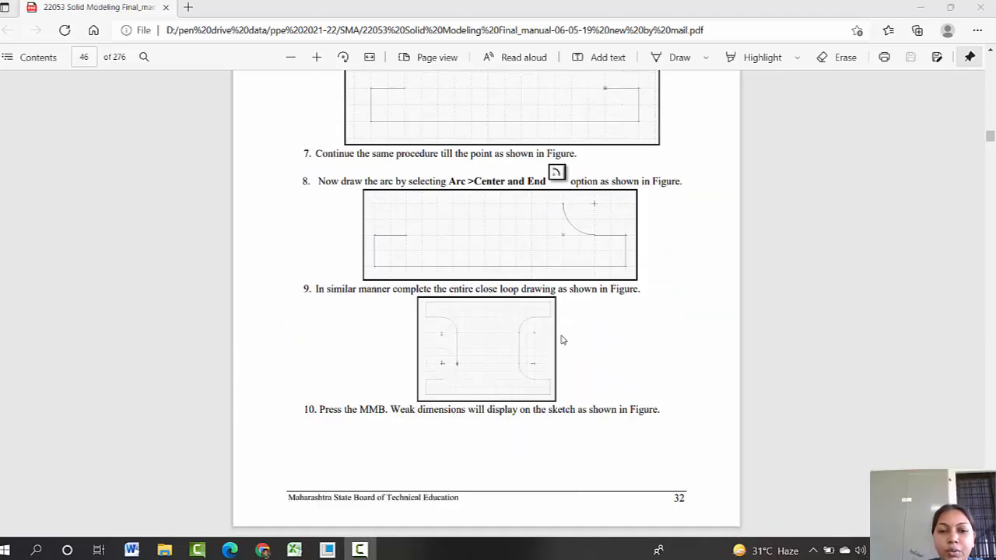
{"action": "scroll", "coordinate": [564, 340], "scroll_direction": "down", "scroll_amount": 15}
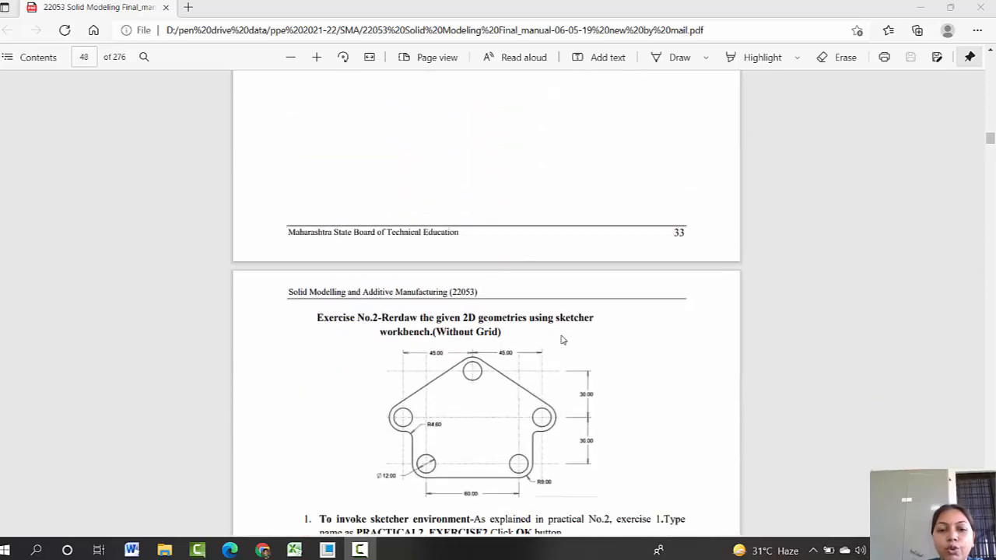
{"action": "scroll", "coordinate": [563, 340], "scroll_direction": "down", "scroll_amount": 20}
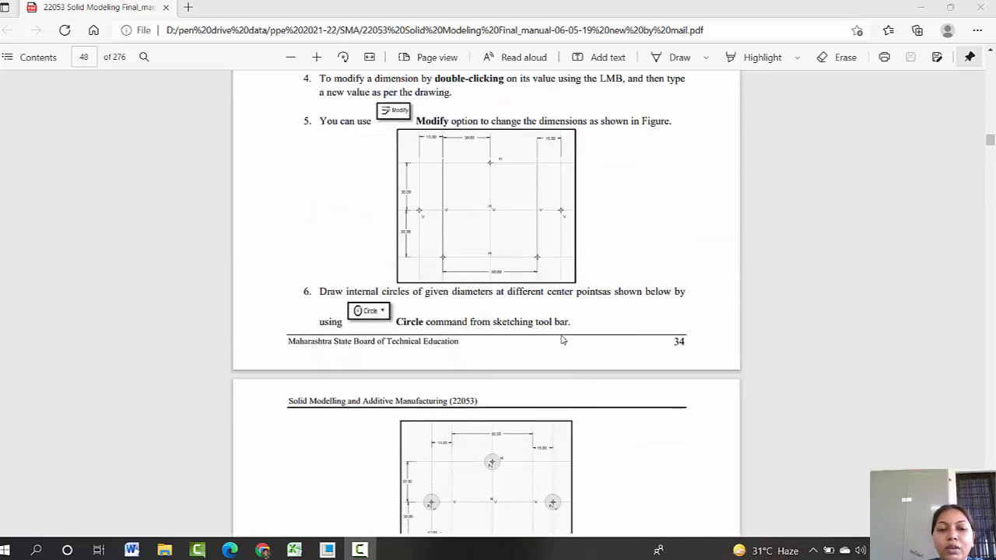
{"action": "scroll", "coordinate": [563, 340], "scroll_direction": "down", "scroll_amount": 20}
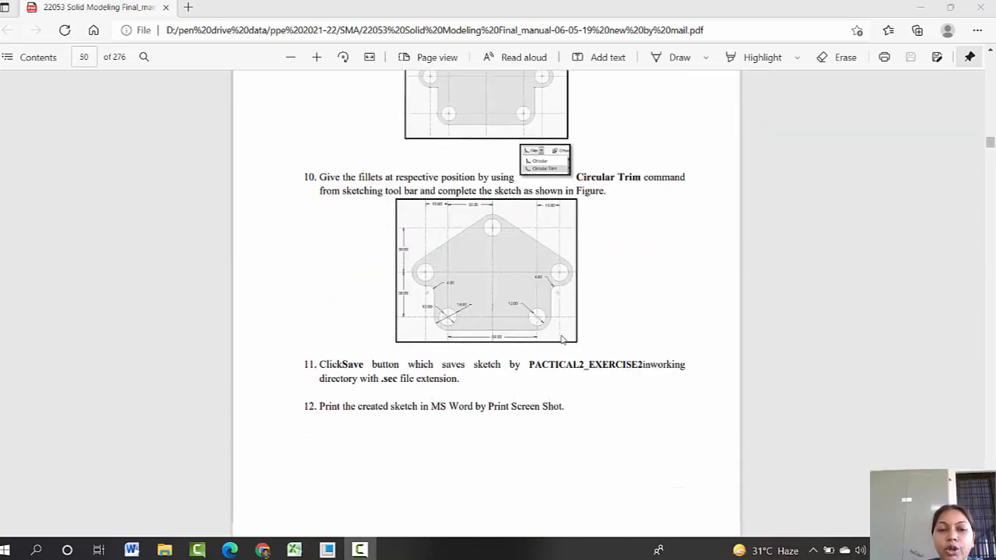
{"action": "scroll", "coordinate": [564, 340], "scroll_direction": "down", "scroll_amount": 12}
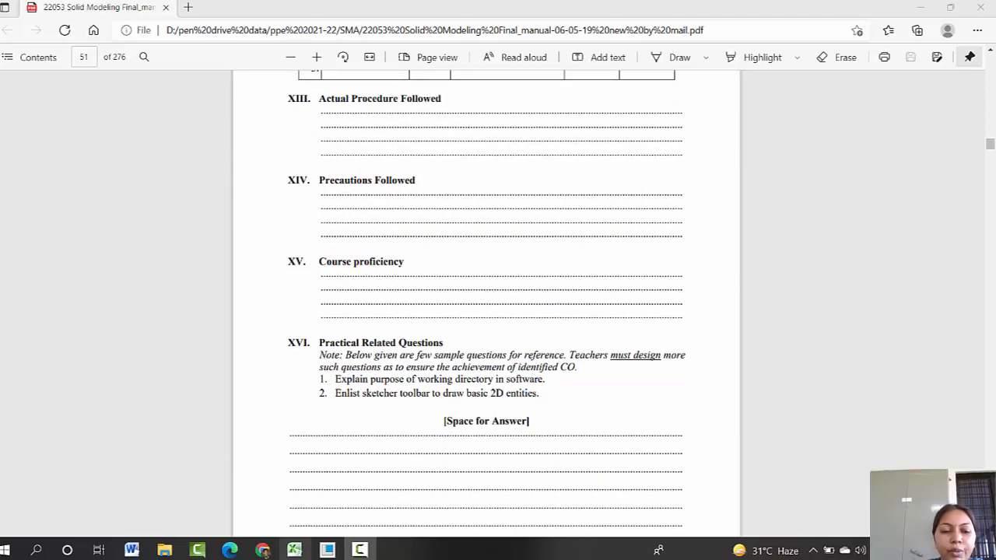
Step: Switch to Creo Parametric and create a new Sketch file named pno2
{"action": "left_click", "coordinate": [328, 550]}
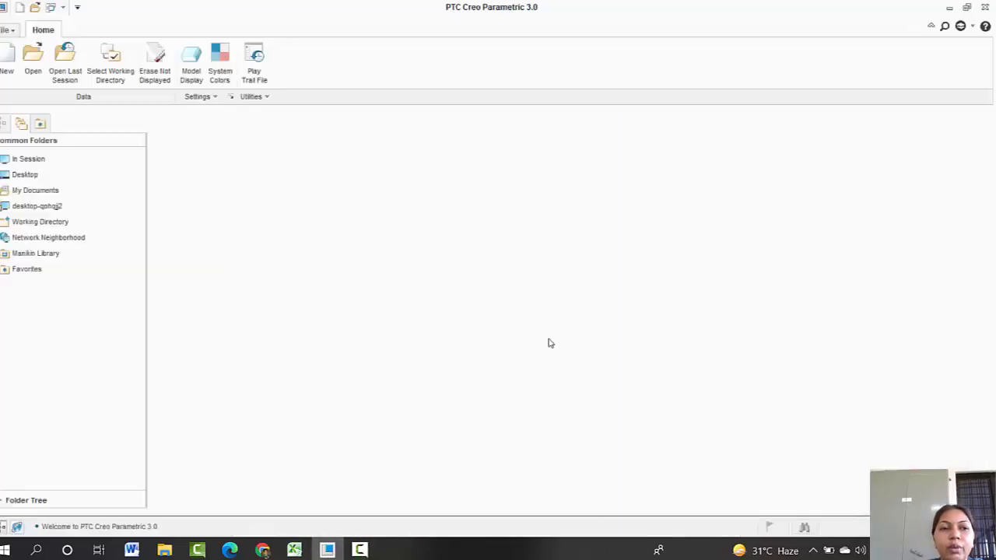
{"action": "left_click", "coordinate": [6, 64]}
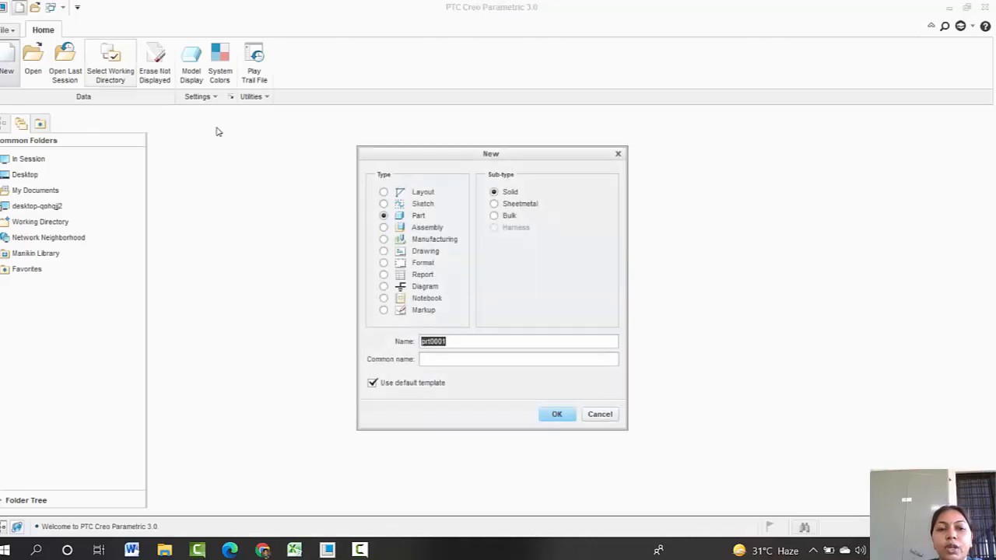
{"action": "left_click", "coordinate": [424, 205]}
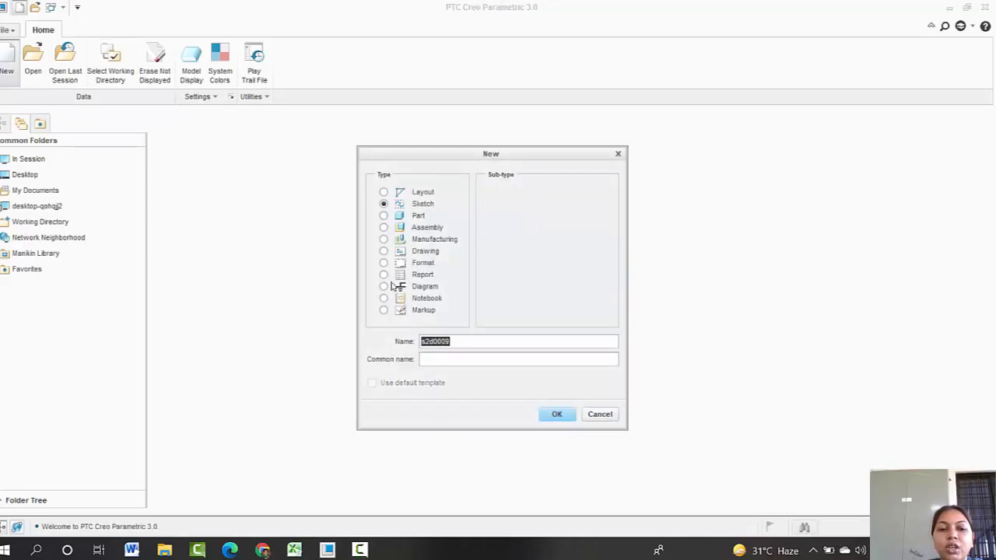
{"action": "left_click_drag", "start_coordinate": [463, 341], "coordinate": [407, 342]}
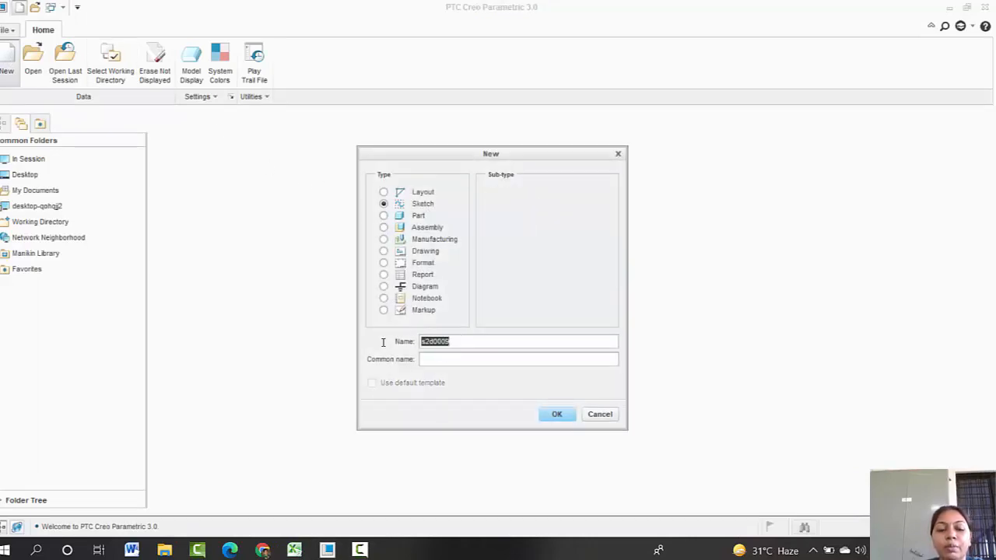
{"action": "type", "text": "pno2"}
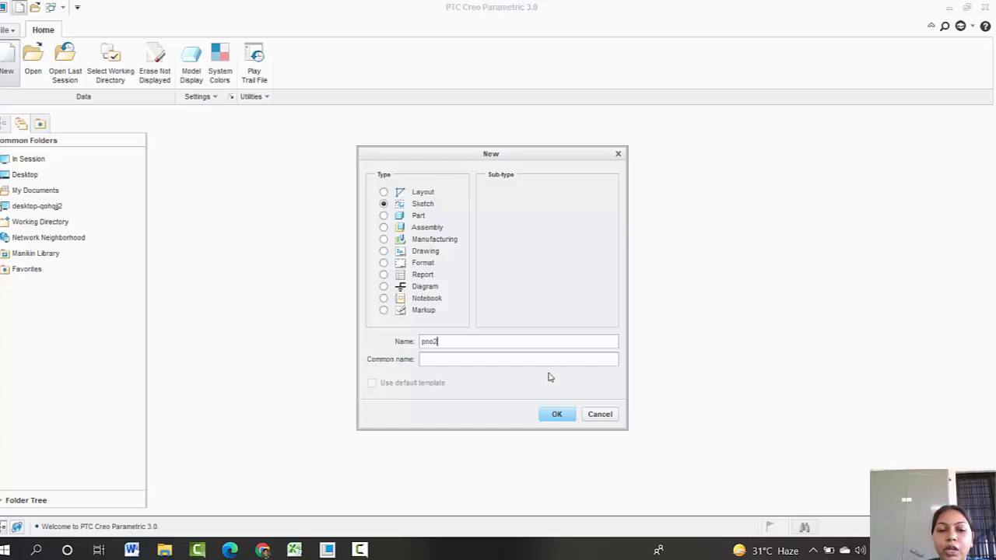
{"action": "left_click", "coordinate": [557, 414]}
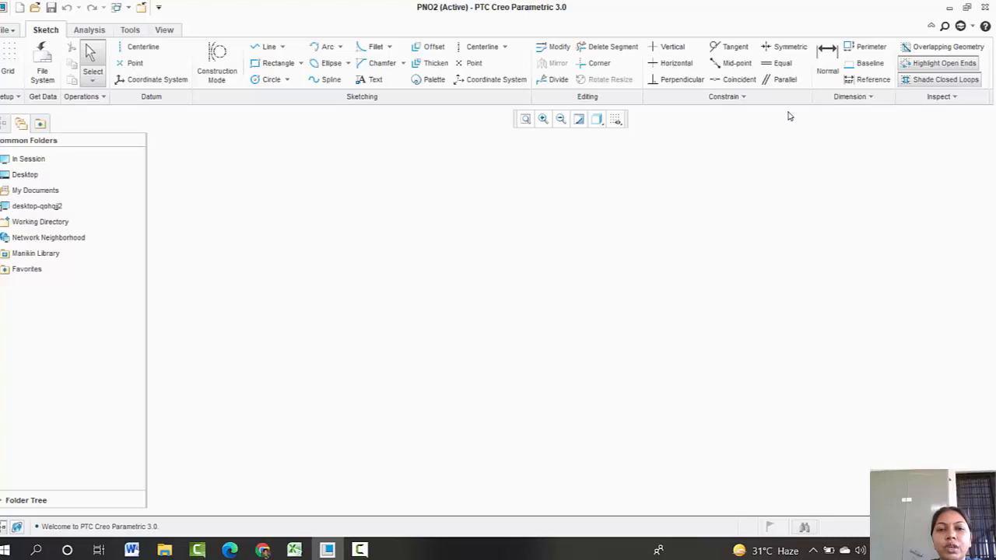
{"action": "left_click", "coordinate": [615, 120]}
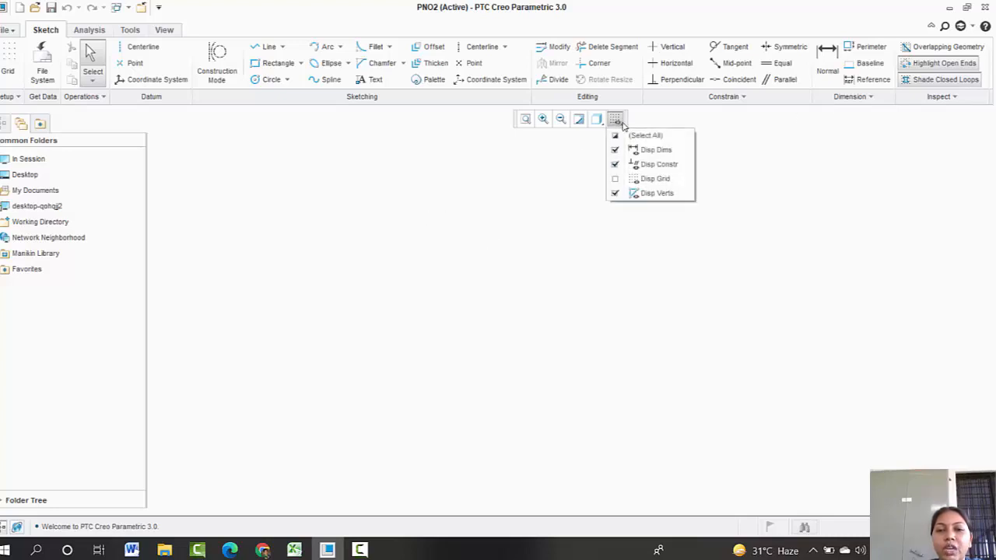
{"action": "left_click", "coordinate": [646, 179]}
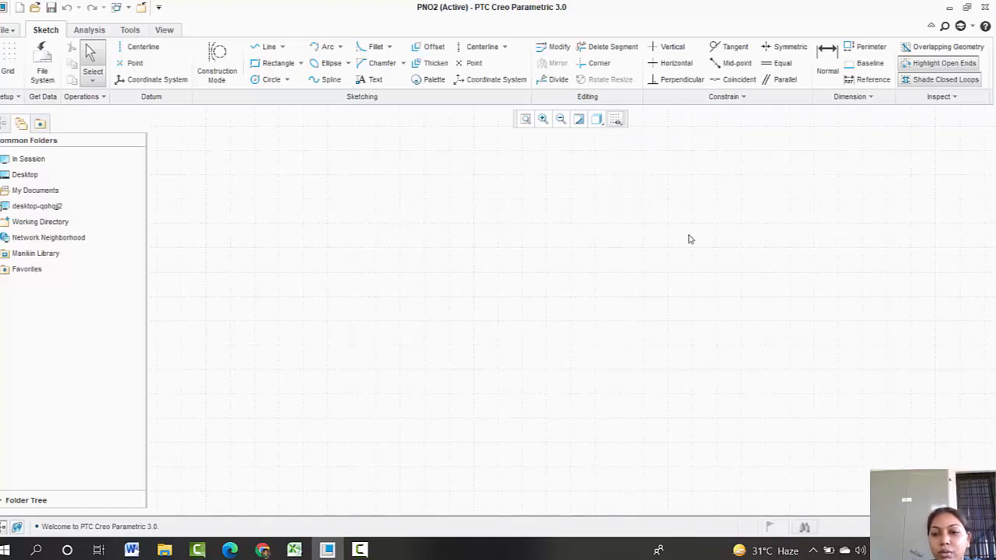
{"action": "left_click", "coordinate": [615, 120]}
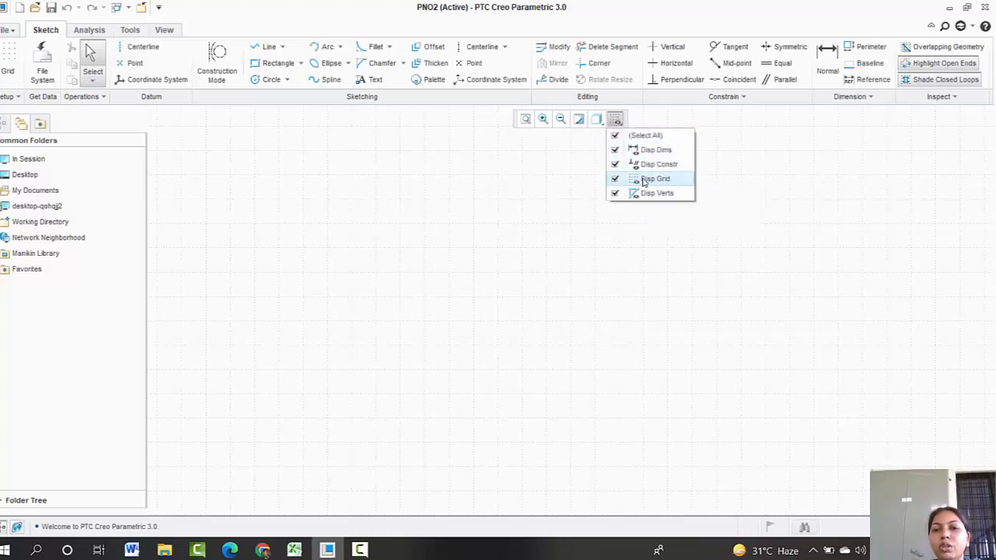
{"action": "left_click", "coordinate": [643, 181]}
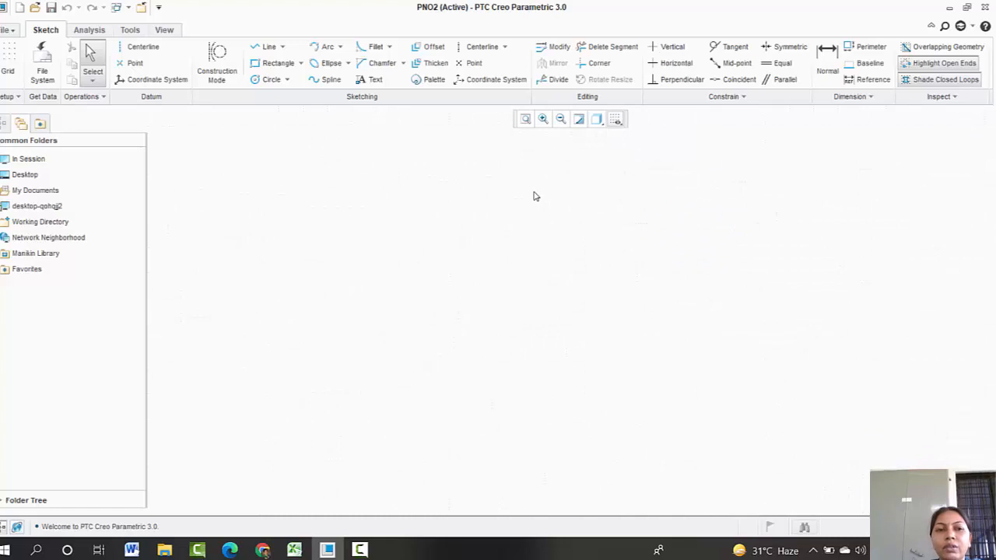
Step: Sketch a chain of lines forming a stepped outline, closing with a diagonal from the bottom-left corner to the inner corner
{"action": "left_click", "coordinate": [269, 49]}
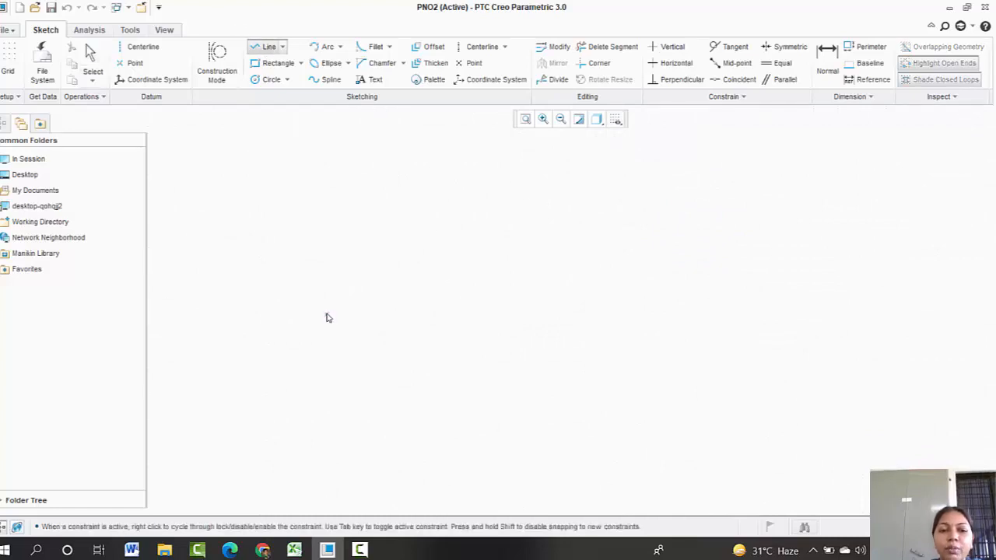
{"action": "left_click", "coordinate": [323, 309]}
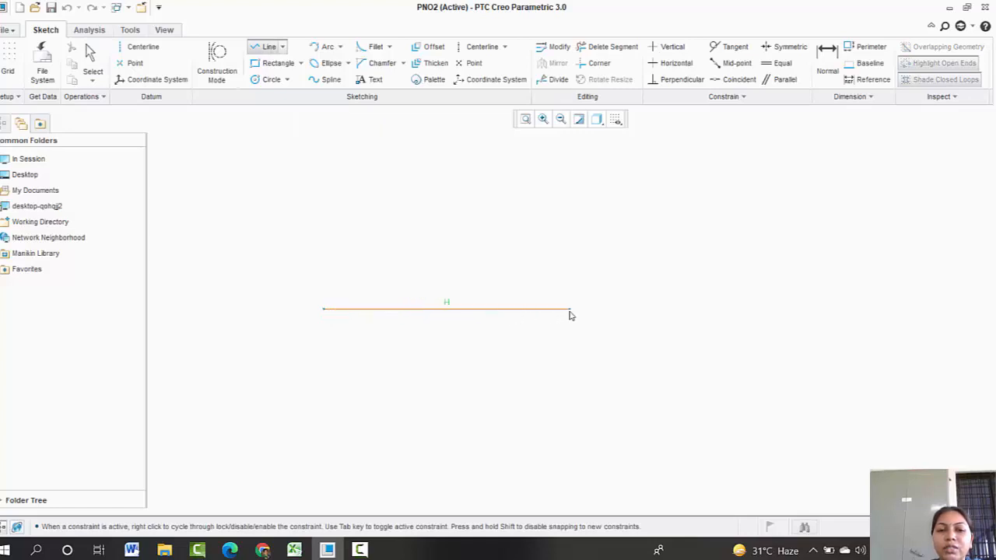
{"action": "left_click", "coordinate": [572, 311]}
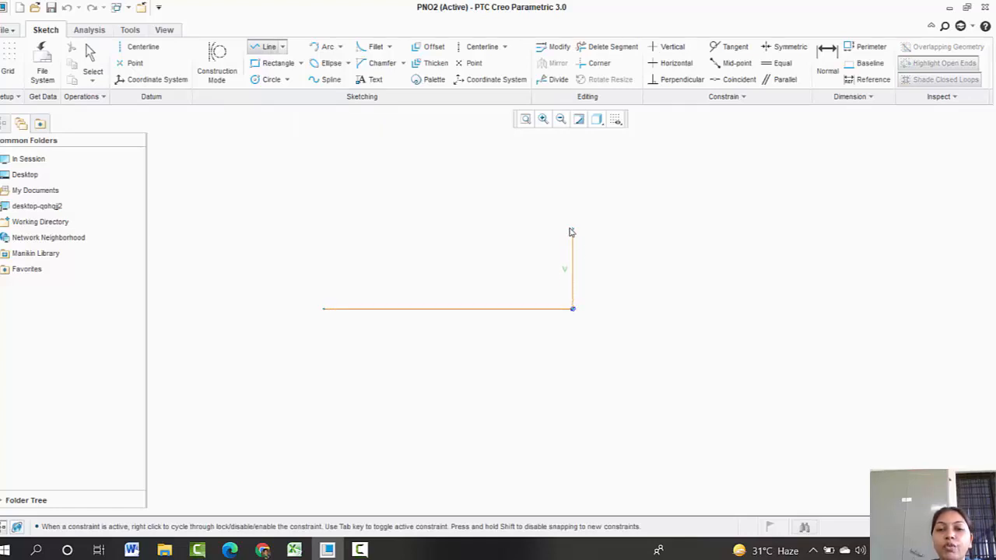
{"action": "left_click", "coordinate": [572, 225]}
{"action": "left_click", "coordinate": [430, 225]}
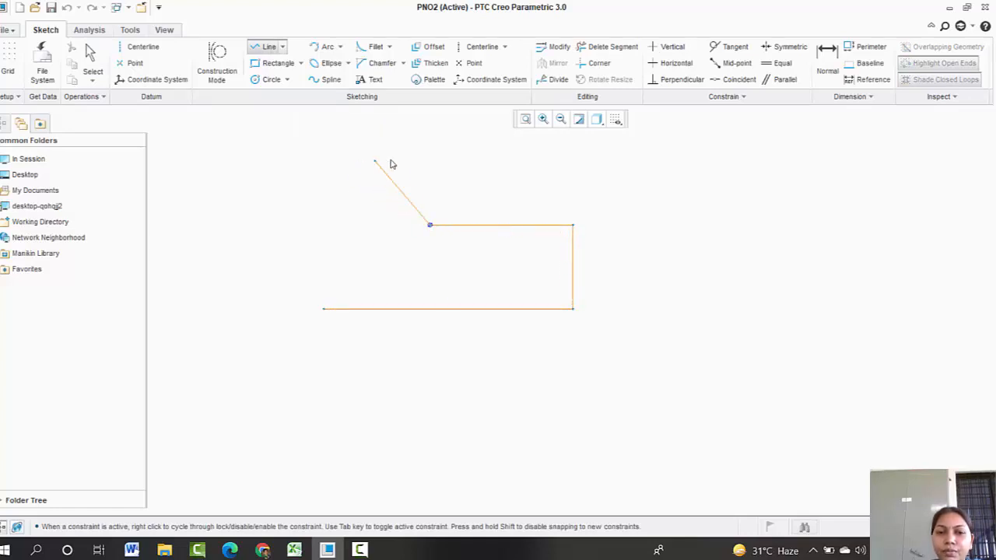
{"action": "left_click", "coordinate": [429, 142]}
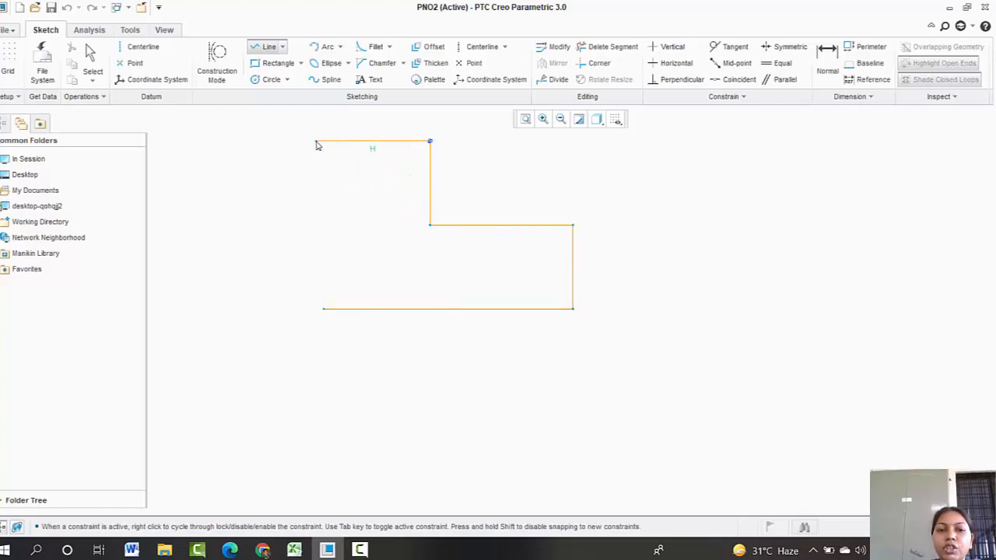
{"action": "left_click", "coordinate": [324, 142]}
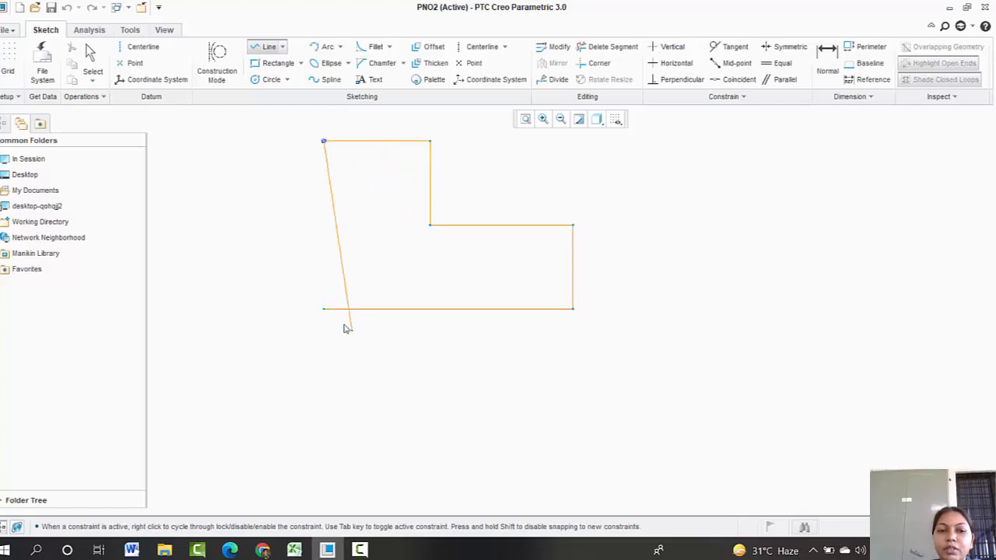
{"action": "left_click", "coordinate": [323, 308]}
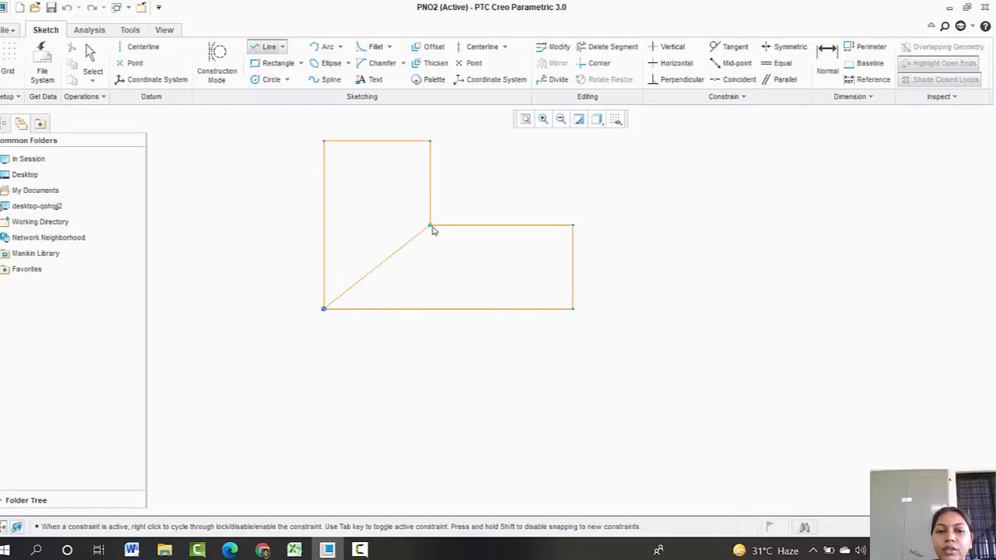
{"action": "left_click", "coordinate": [430, 226]}
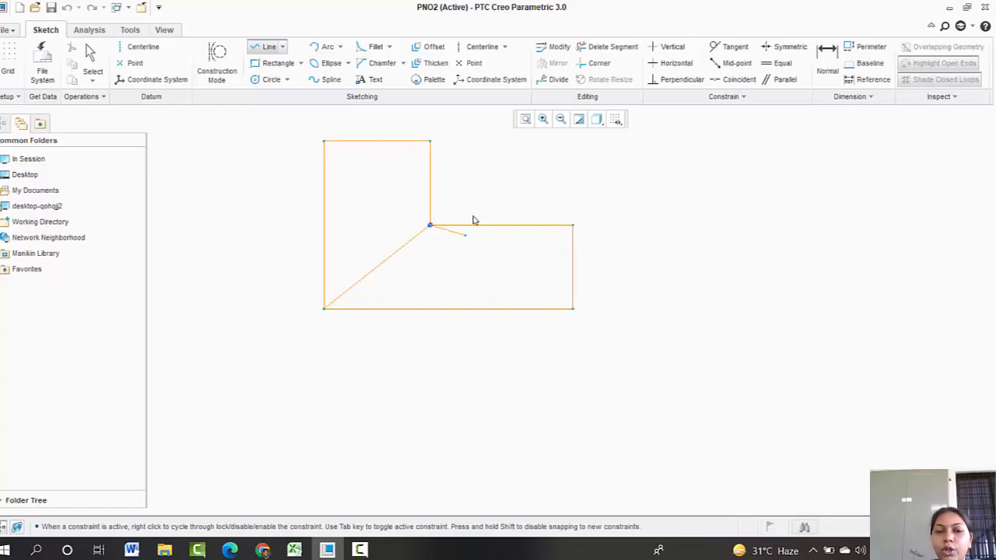
Step: Continue the line chain with three more segments rising and turning down to the right, then end the chain
{"action": "left_click", "coordinate": [610, 165]}
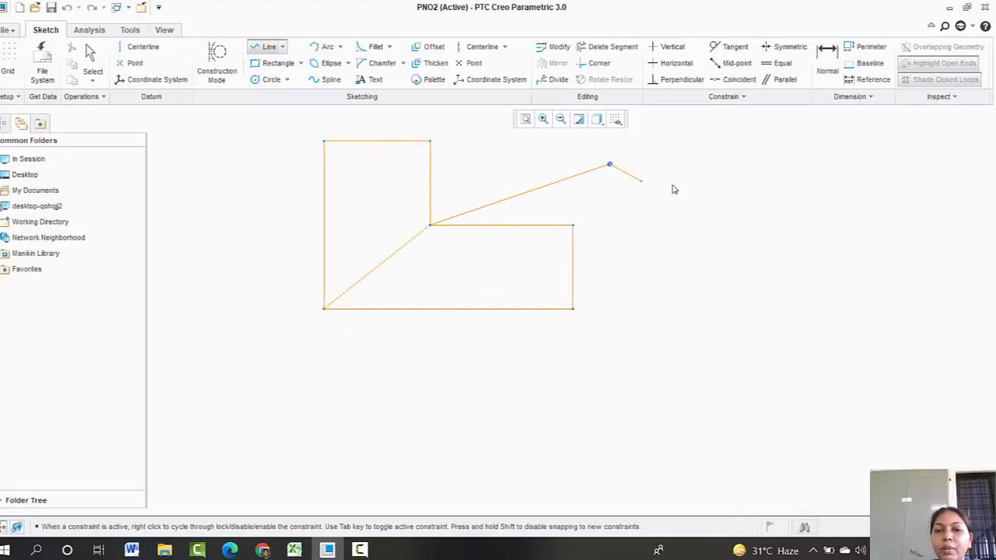
{"action": "left_click", "coordinate": [733, 180]}
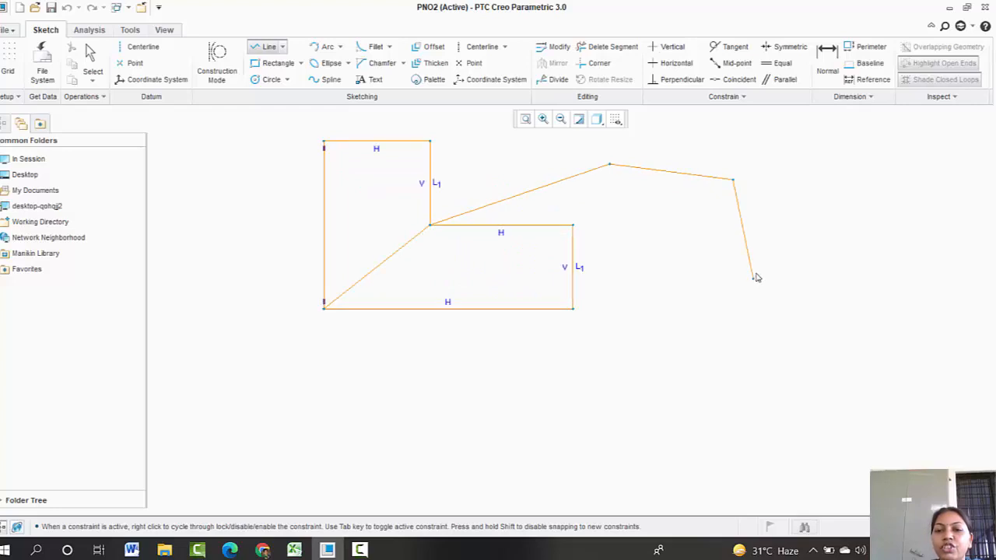
{"action": "left_click", "coordinate": [753, 278]}
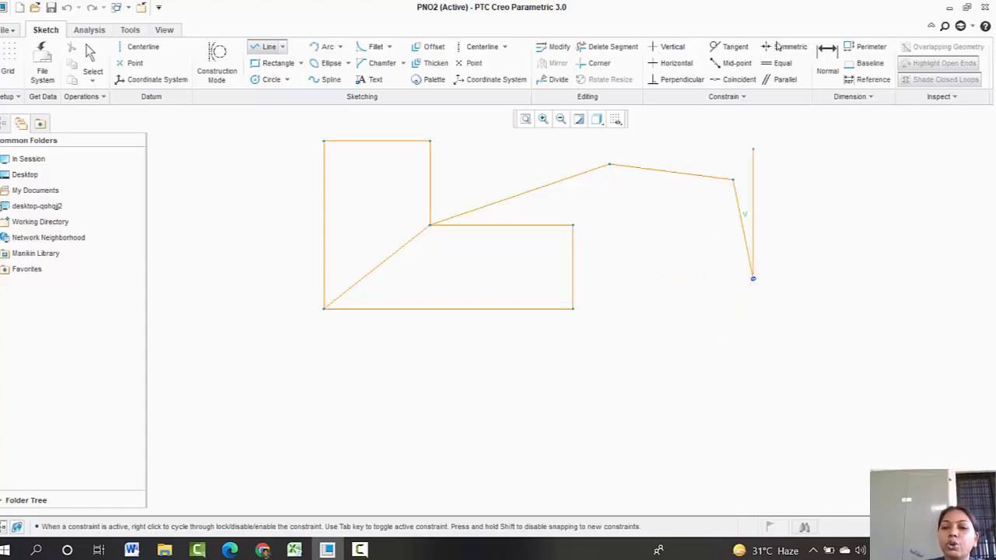
{"action": "middle_click", "coordinate": [757, 342]}
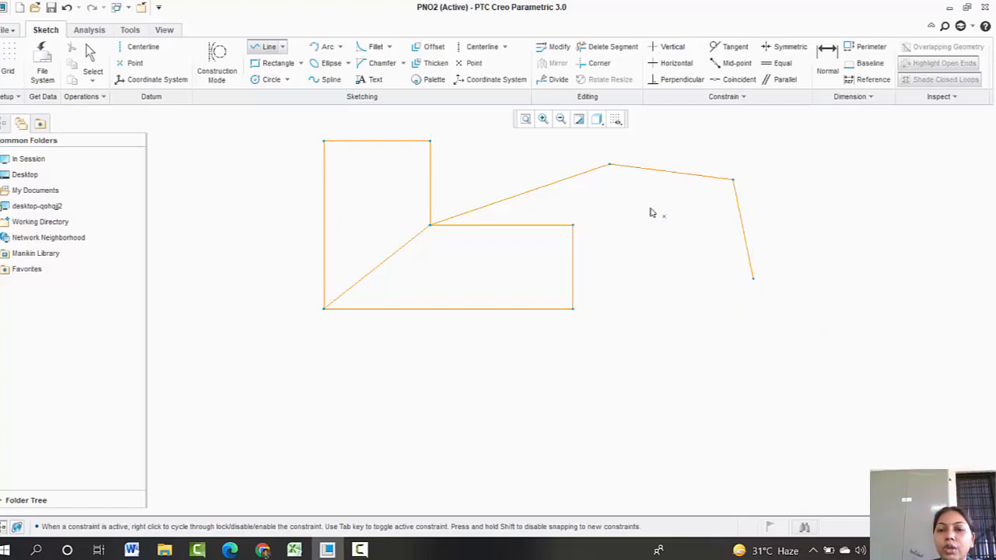
Step: Add two more lines from the peak vertex down to the inner step corner and on to the lower-right endpoint, then end the chain
{"action": "left_click", "coordinate": [609, 166]}
{"action": "left_click", "coordinate": [573, 225]}
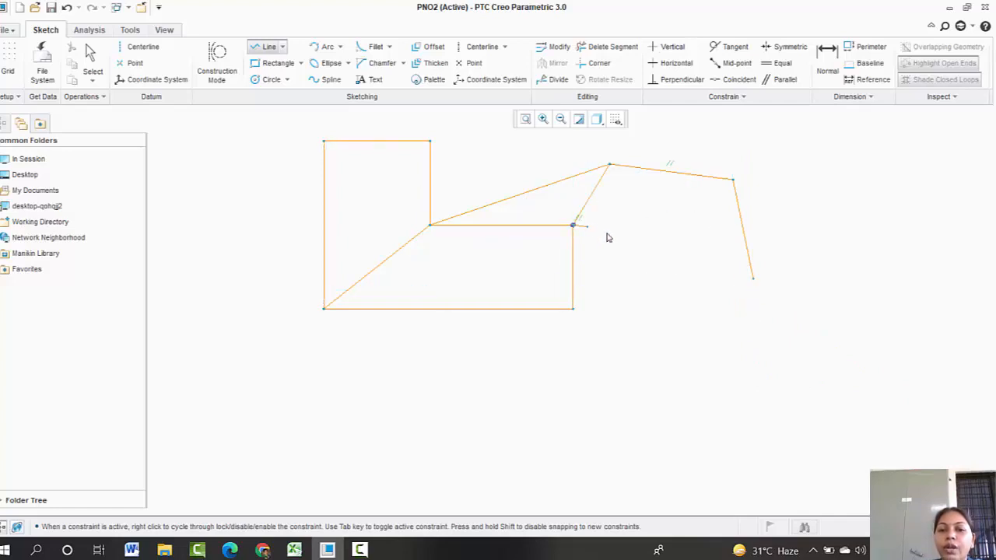
{"action": "left_click", "coordinate": [753, 280]}
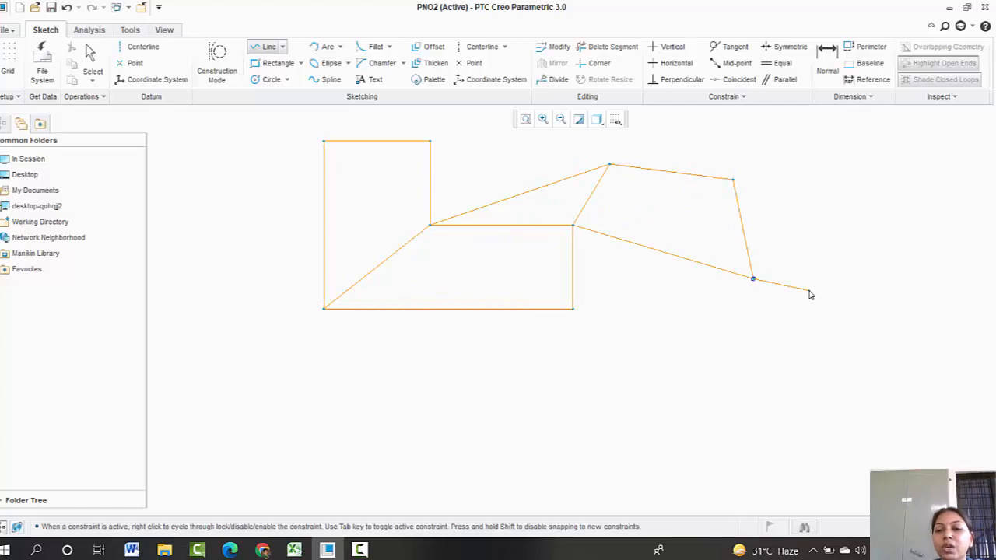
{"action": "middle_click", "coordinate": [809, 292]}
{"action": "middle_click", "coordinate": [809, 292]}
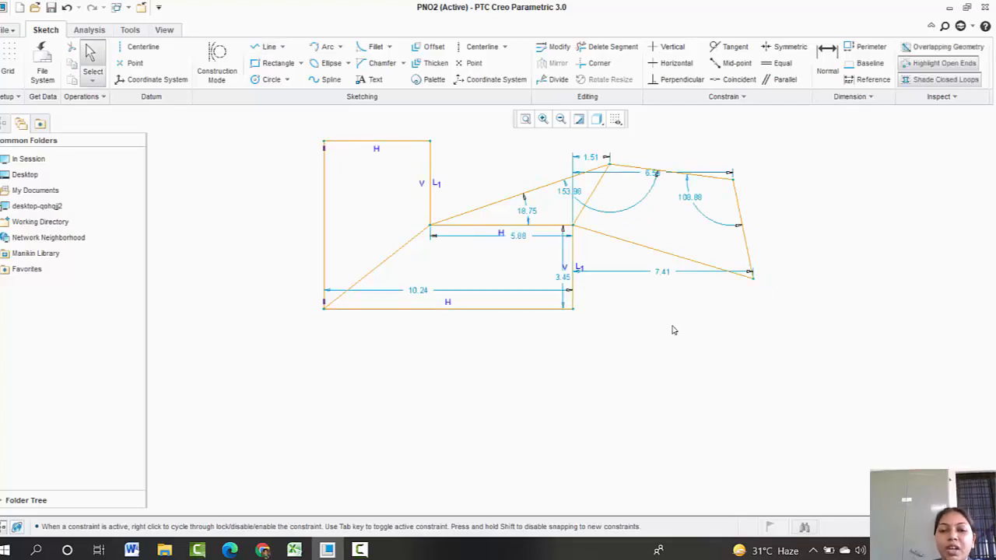
Step: Select all of the sketched outline and delete it to clear the sketch
{"action": "left_click_drag", "start_coordinate": [671, 325], "coordinate": [670, 358]}
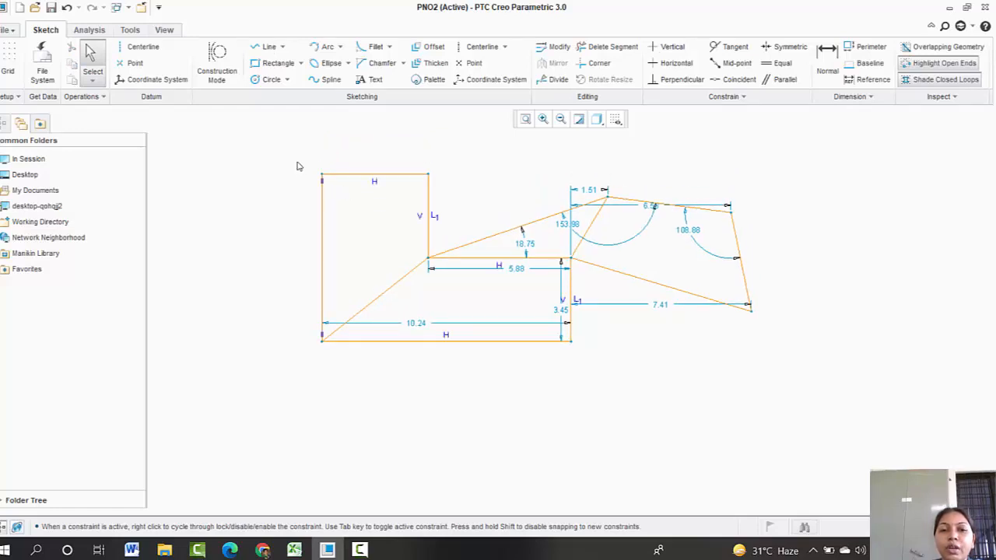
{"action": "mouse_move", "coordinate": [300, 157]}
{"action": "left_mouse_down"}
{"action": "mouse_move", "coordinate": [371, 273]}
{"action": "mouse_move", "coordinate": [705, 389]}
{"action": "mouse_move", "coordinate": [777, 401]}
{"action": "left_mouse_up"}
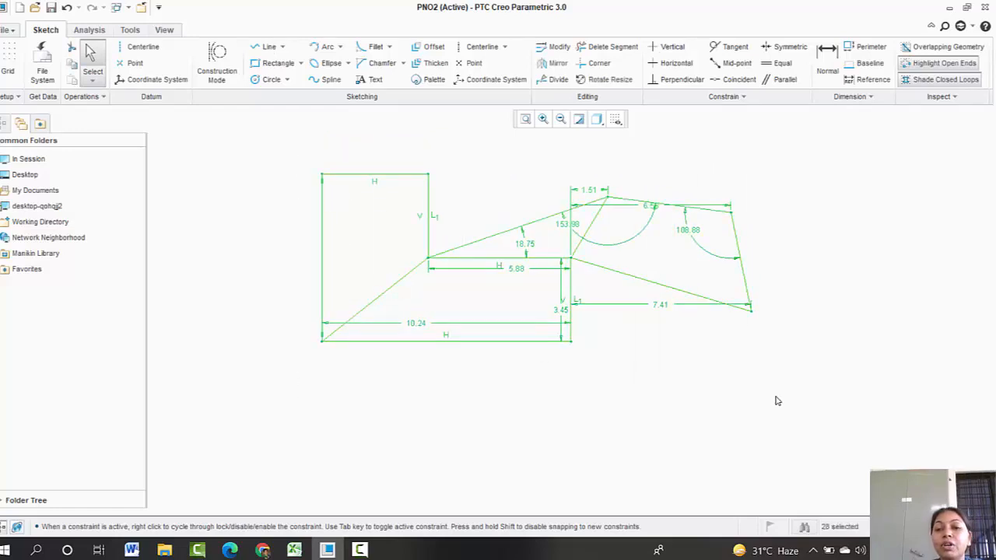
{"action": "key", "text": "Delete"}
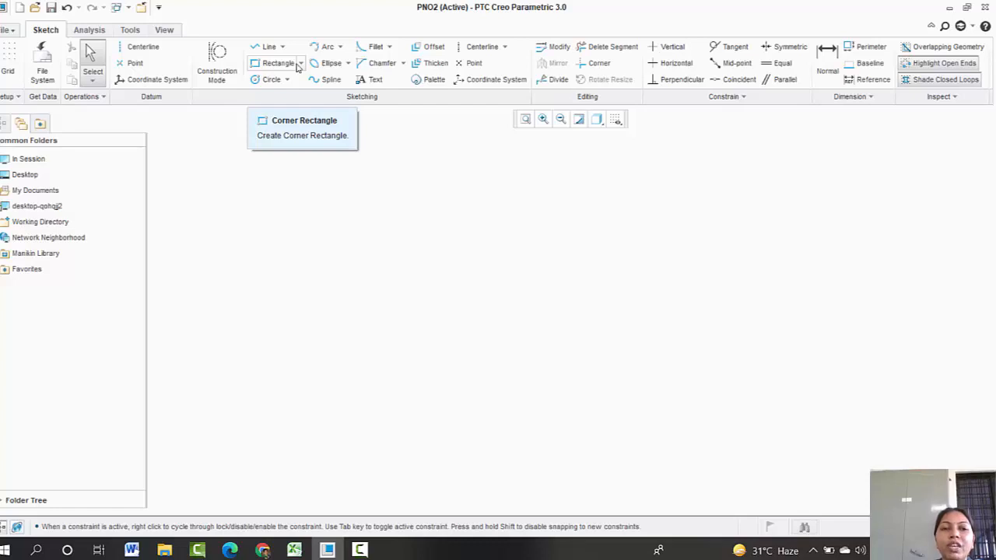
Step: Draw two corner rectangles, one at the center-left and a smaller one below and to its right
{"action": "left_click", "coordinate": [300, 63]}
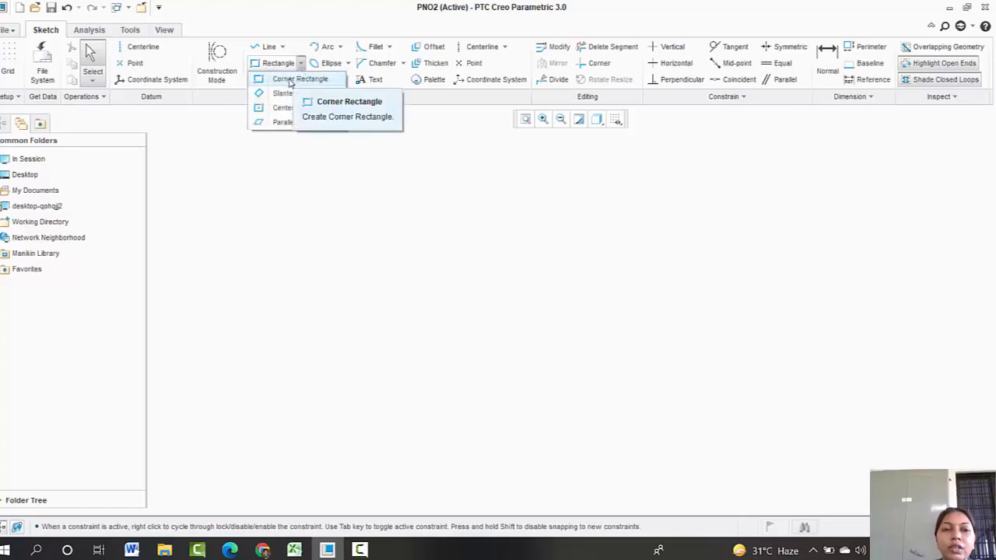
{"action": "left_click", "coordinate": [289, 77]}
{"action": "left_click", "coordinate": [299, 210]}
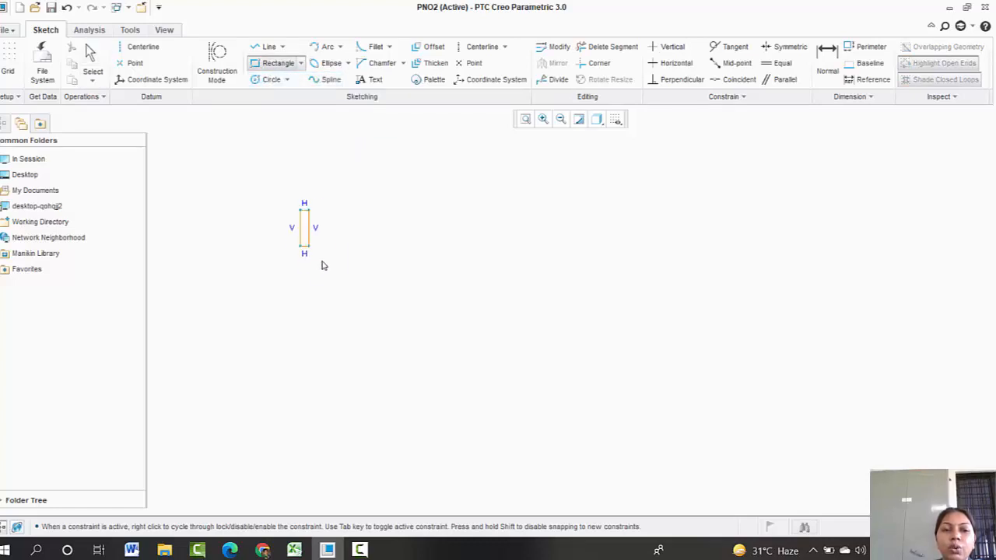
{"action": "left_click", "coordinate": [488, 293]}
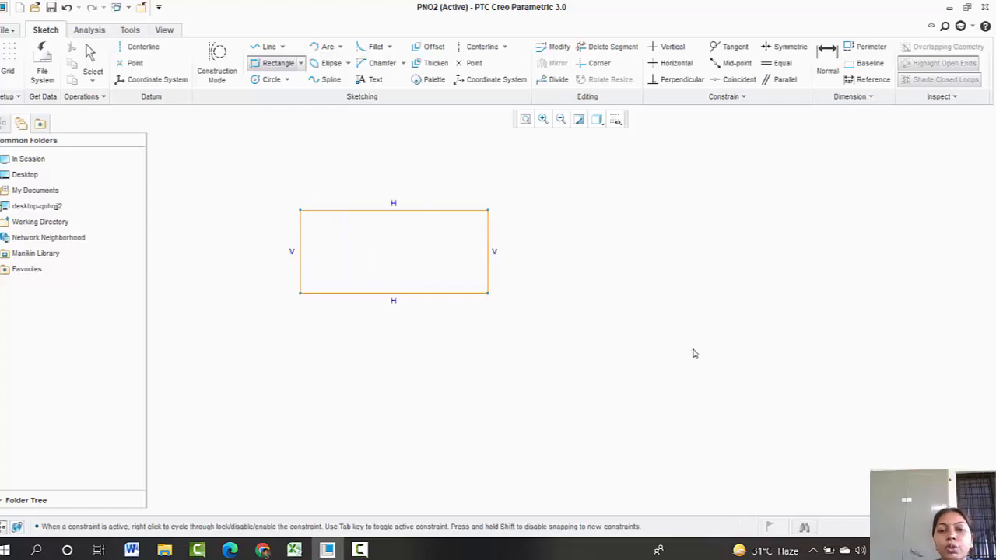
{"action": "left_click", "coordinate": [693, 349]}
{"action": "left_click", "coordinate": [575, 266]}
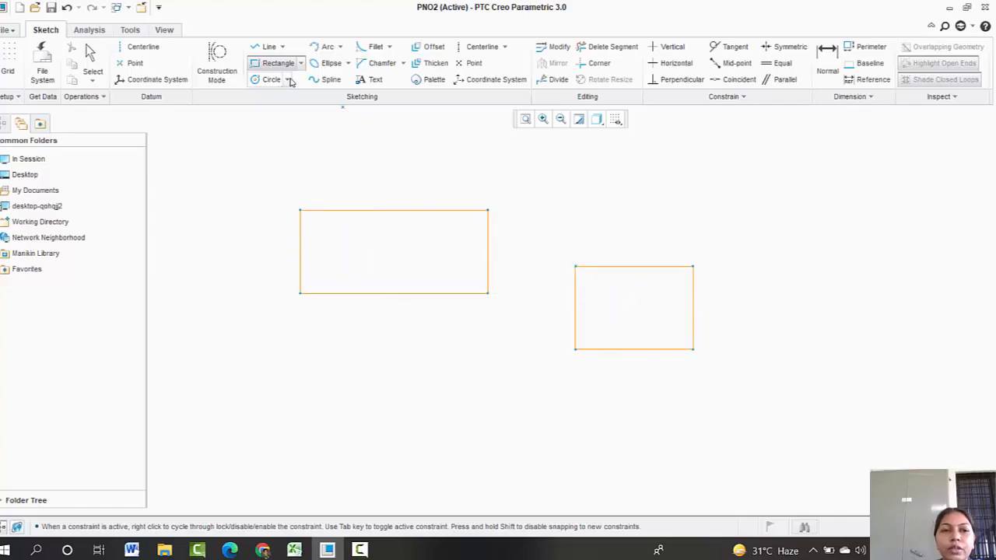
Step: Select everything in the sketch and delete both rectangles
{"action": "left_click", "coordinate": [299, 64]}
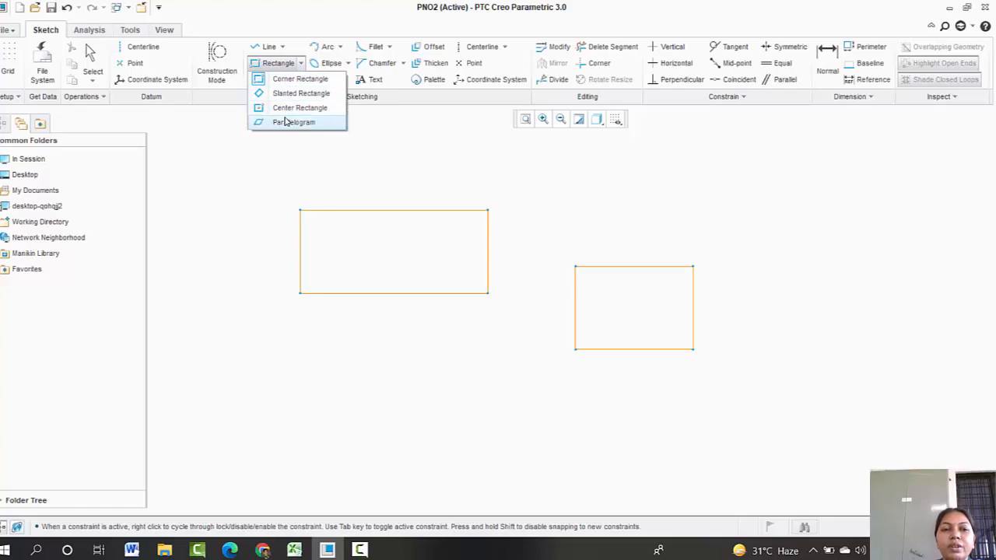
{"action": "left_click", "coordinate": [374, 122]}
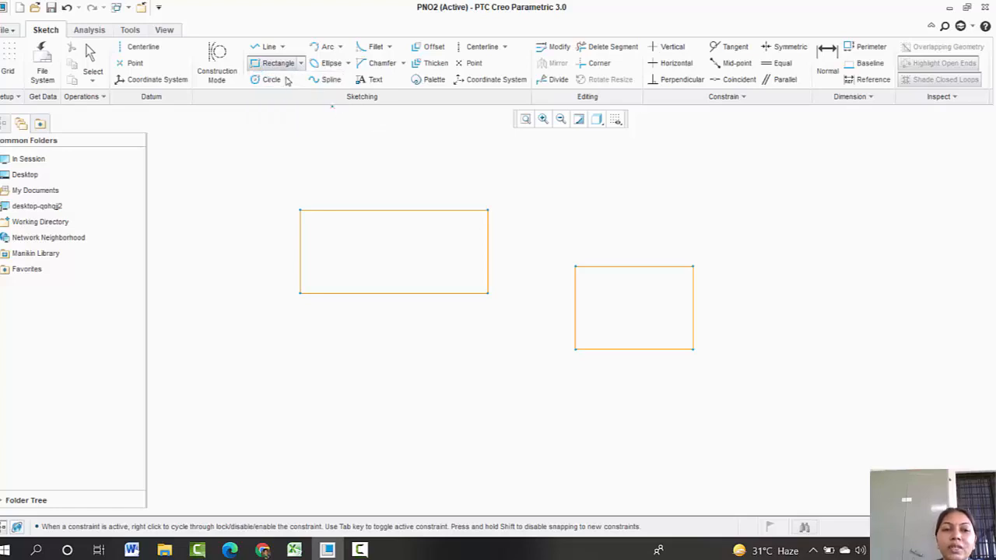
{"action": "key", "text": "ctrl+a"}
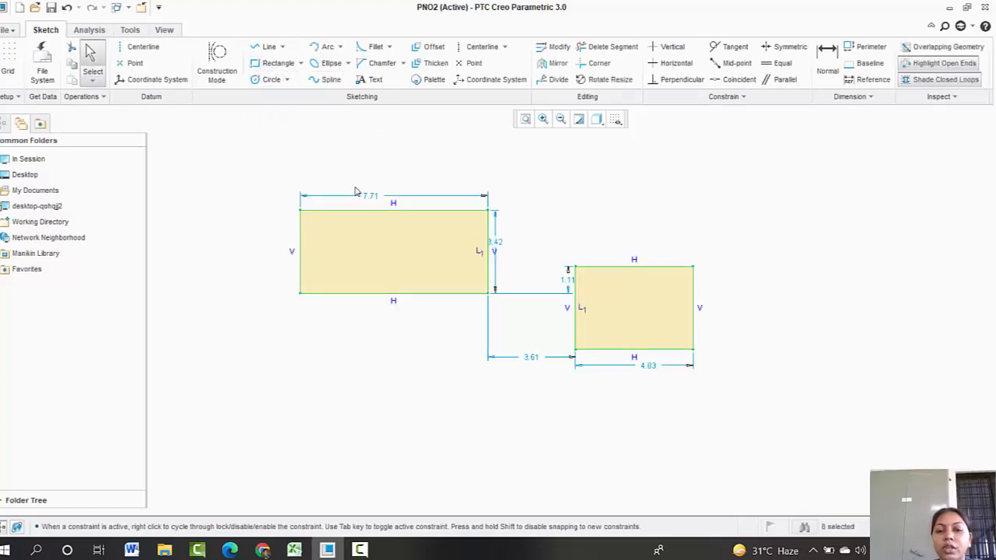
{"action": "key", "text": "Delete"}
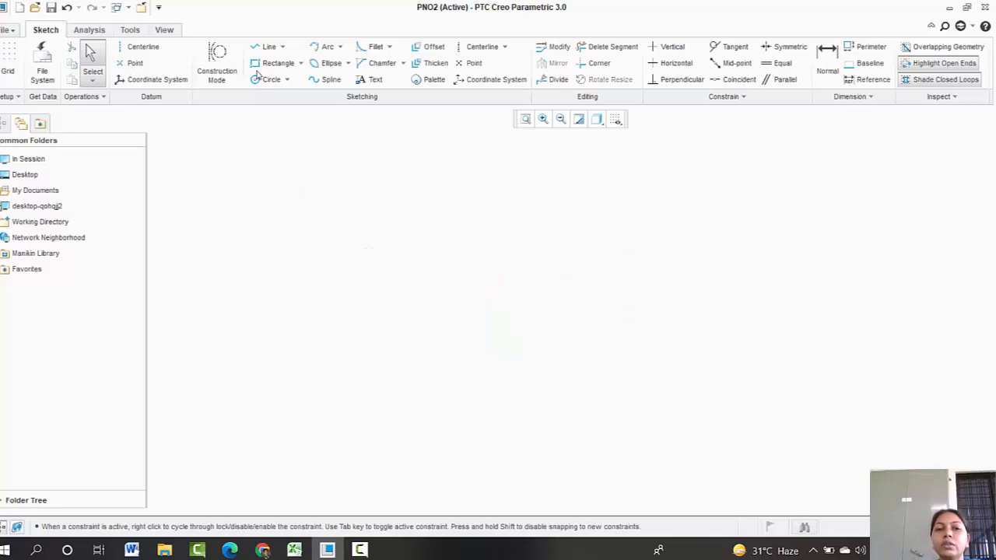
Step: Draw two center-and-point circles, a larger one and a smaller one touching it at its upper right
{"action": "left_click", "coordinate": [286, 81]}
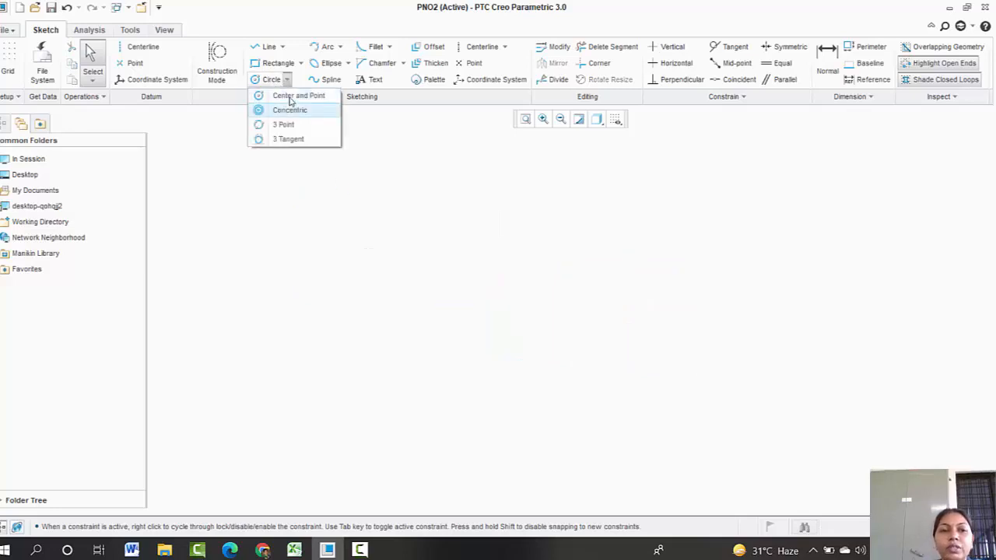
{"action": "left_click", "coordinate": [294, 97]}
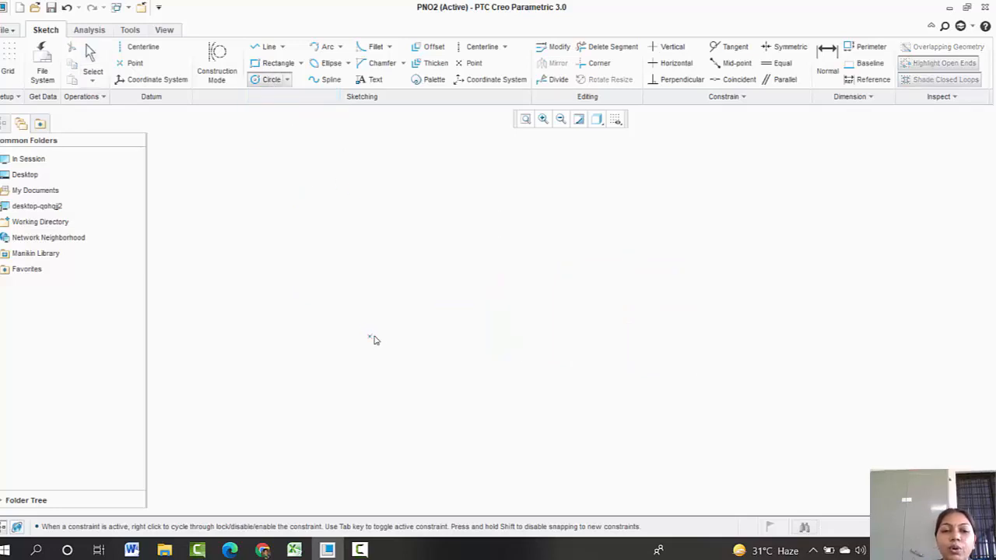
{"action": "left_click", "coordinate": [397, 314]}
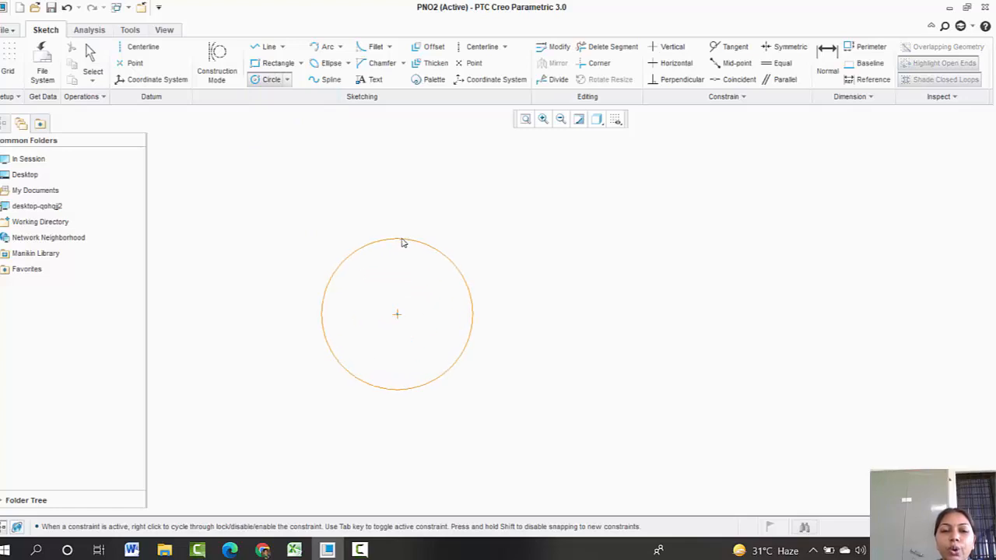
{"action": "left_click", "coordinate": [400, 240]}
{"action": "left_click", "coordinate": [508, 253]}
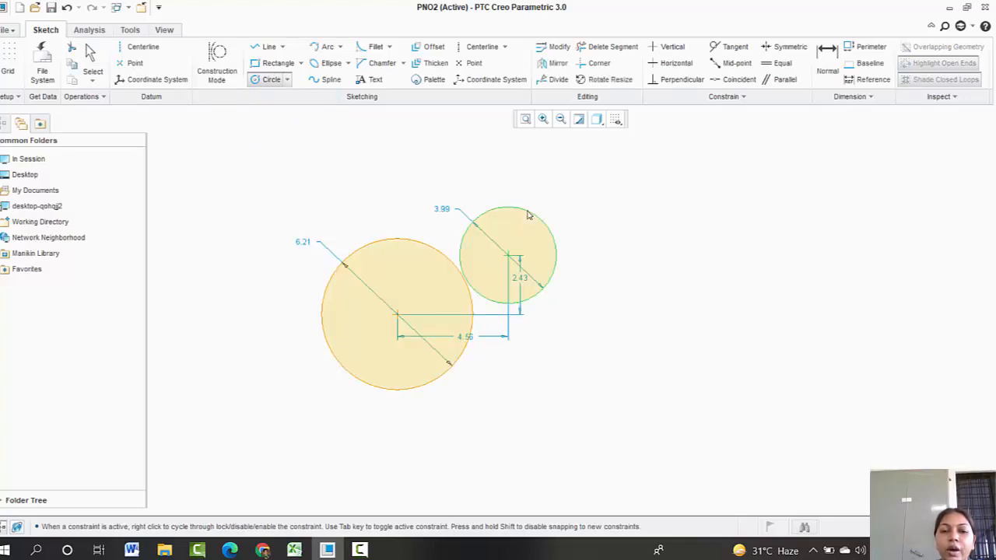
{"action": "left_click", "coordinate": [531, 215]}
{"action": "left_click", "coordinate": [286, 80]}
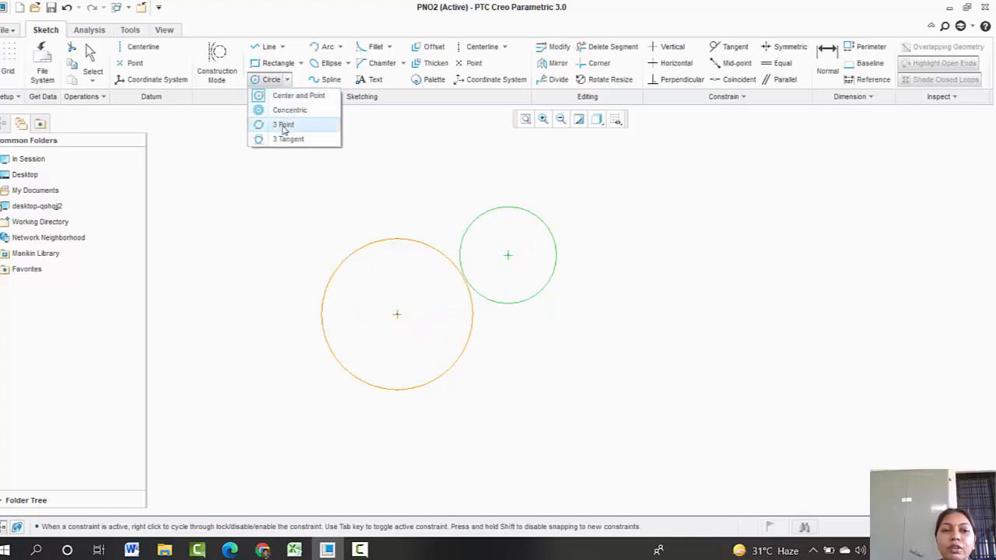
{"action": "left_click", "coordinate": [262, 44]}
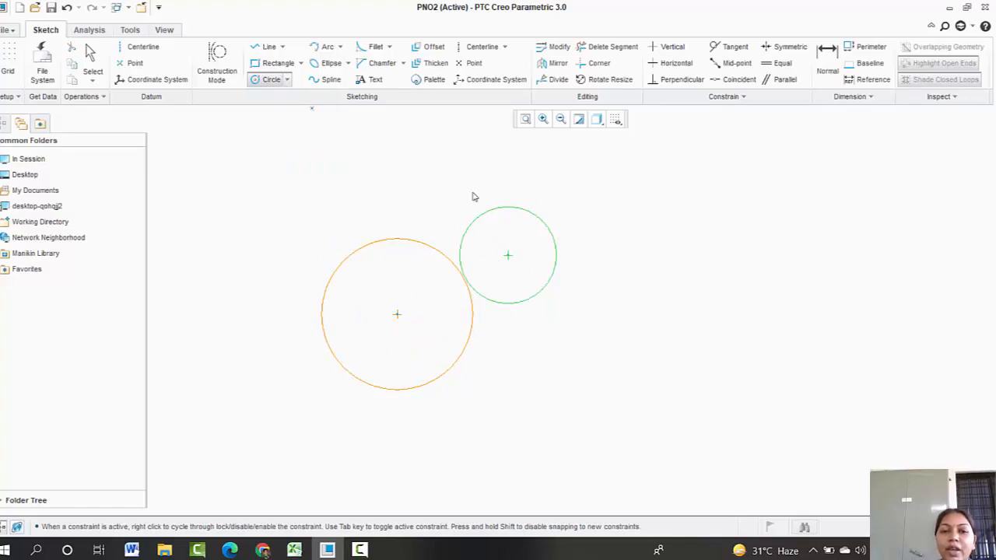
{"action": "left_click", "coordinate": [638, 200]}
{"action": "middle_click", "coordinate": [630, 282]}
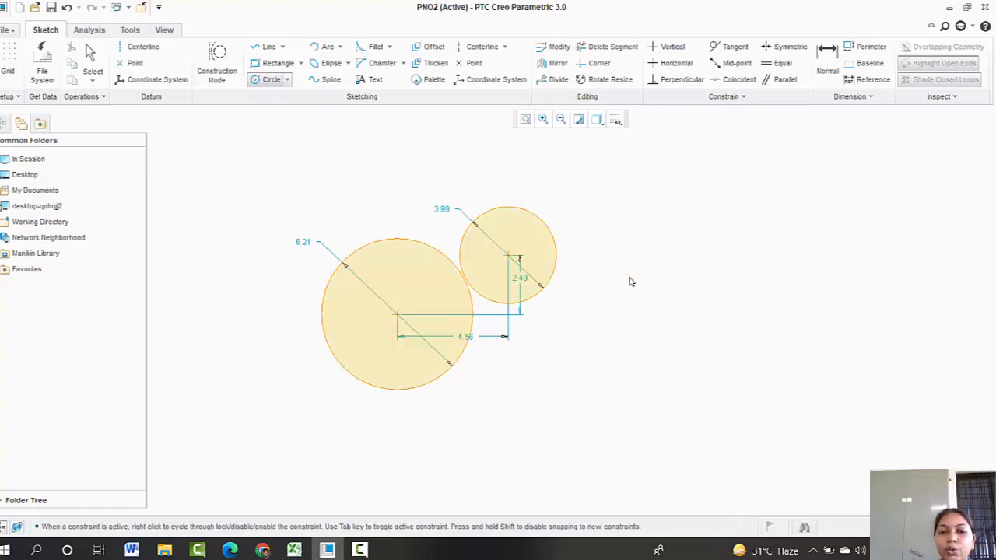
Step: Draw a closed triangle with three lines to the right of the circles
{"action": "left_click", "coordinate": [266, 46]}
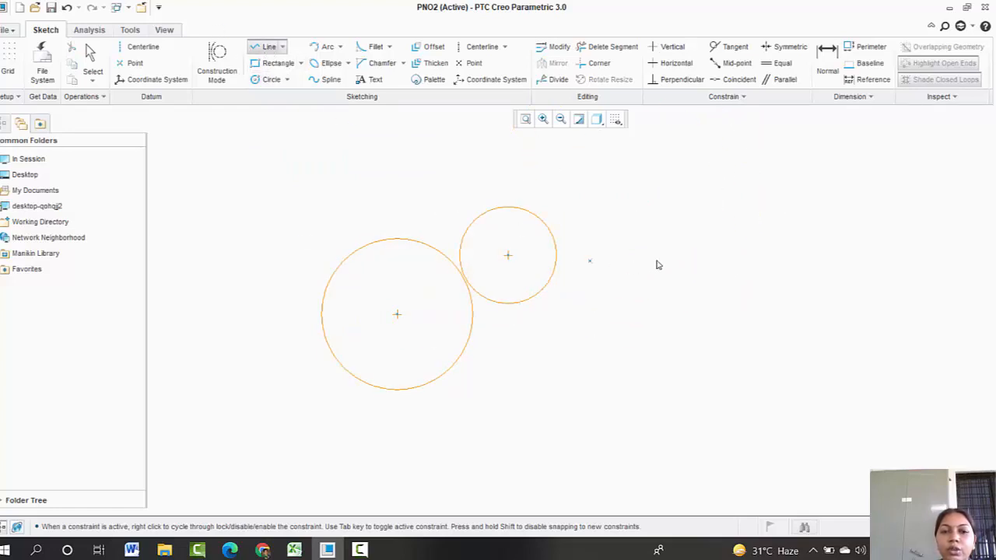
{"action": "left_click", "coordinate": [674, 226]}
{"action": "left_click", "coordinate": [605, 326]}
{"action": "left_click", "coordinate": [759, 343]}
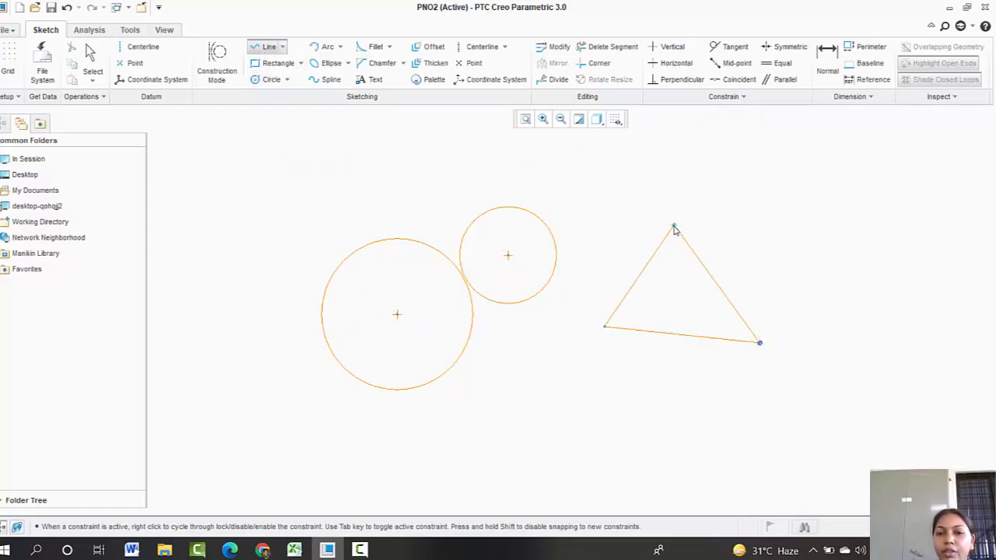
{"action": "left_click", "coordinate": [674, 226]}
{"action": "middle_click", "coordinate": [735, 220]}
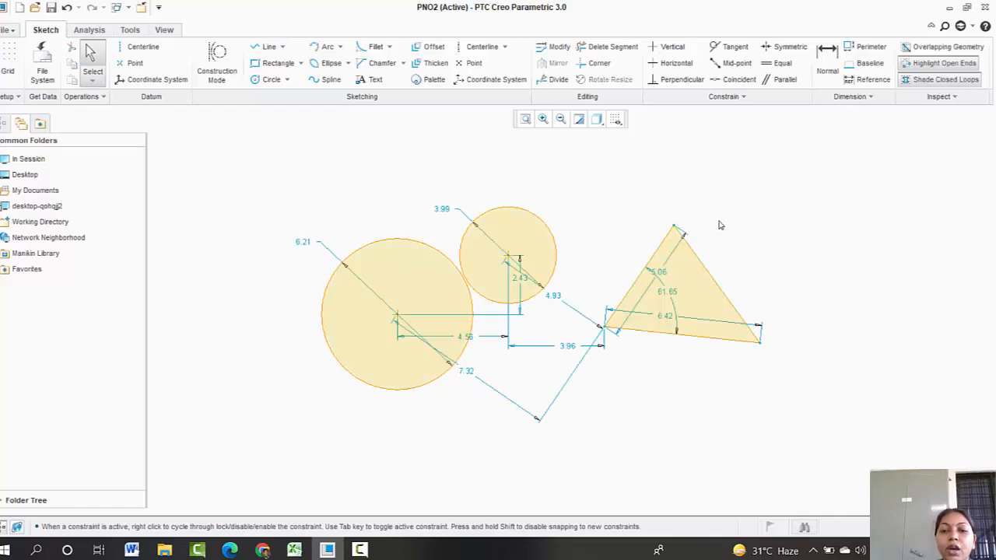
Step: Delete the large circle and then the small circle
{"action": "left_click", "coordinate": [381, 239]}
{"action": "key", "text": "Delete"}
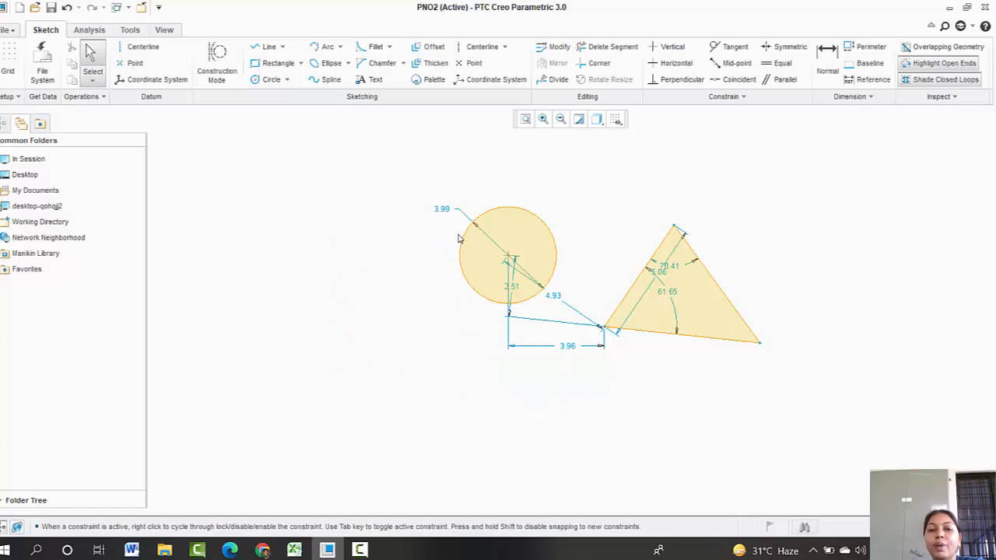
{"action": "left_click", "coordinate": [460, 240]}
{"action": "key", "text": "Delete"}
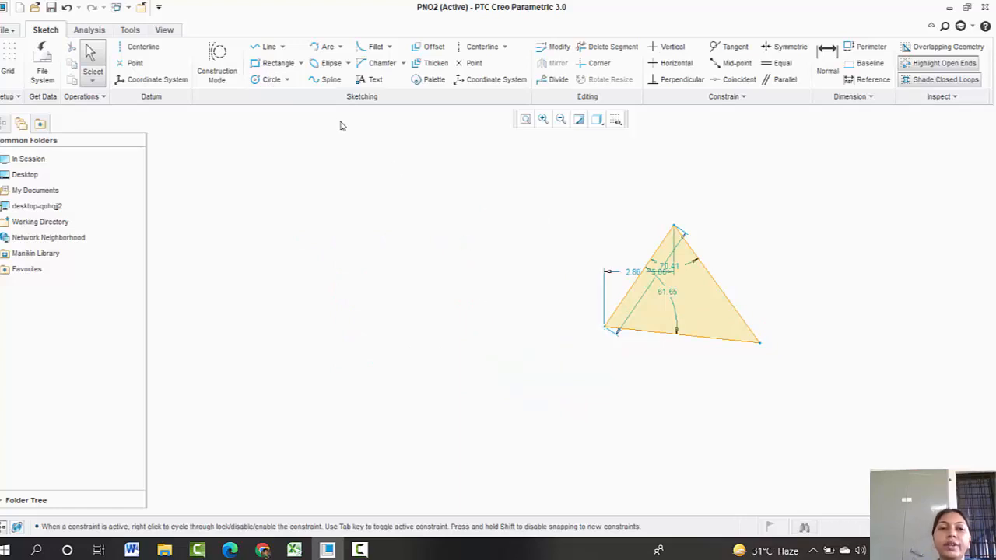
Step: Draw a 3 Point circle through the three vertices of the triangle
{"action": "left_click", "coordinate": [286, 79]}
{"action": "left_click", "coordinate": [278, 124]}
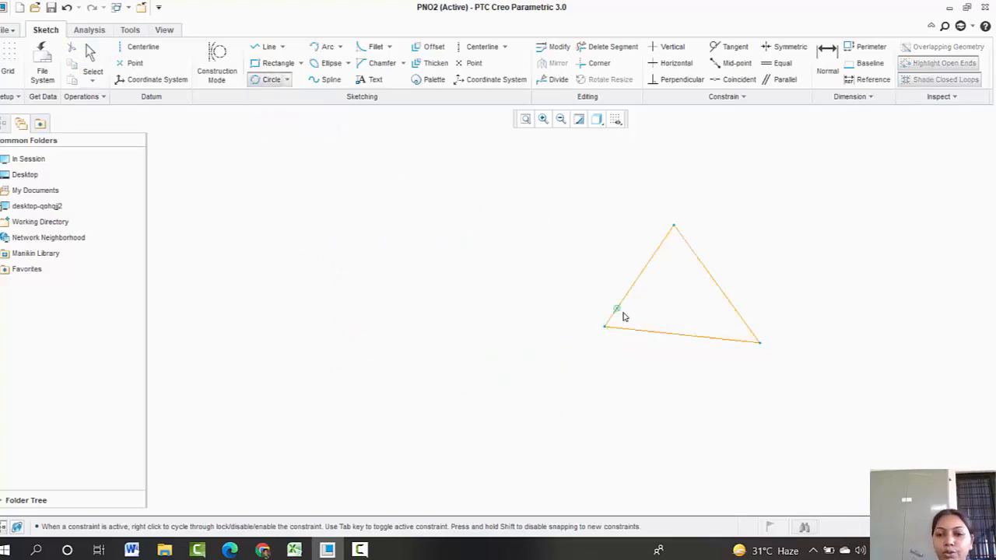
{"action": "left_click", "coordinate": [605, 327]}
{"action": "left_click", "coordinate": [674, 226]}
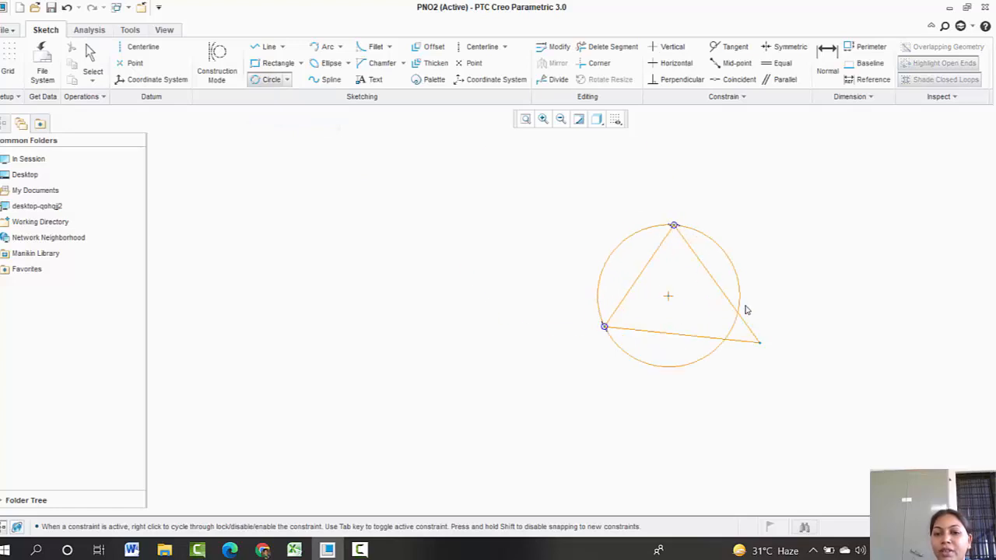
{"action": "left_click", "coordinate": [760, 342]}
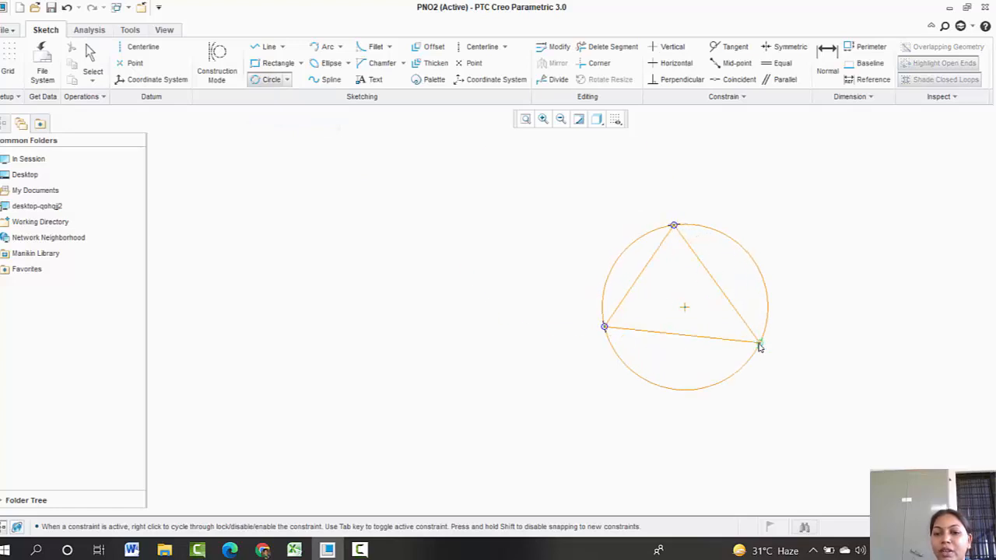
Step: Draw a 3 Tangent circle inscribed in the triangle, tangent to all three sides
{"action": "left_click", "coordinate": [287, 79]}
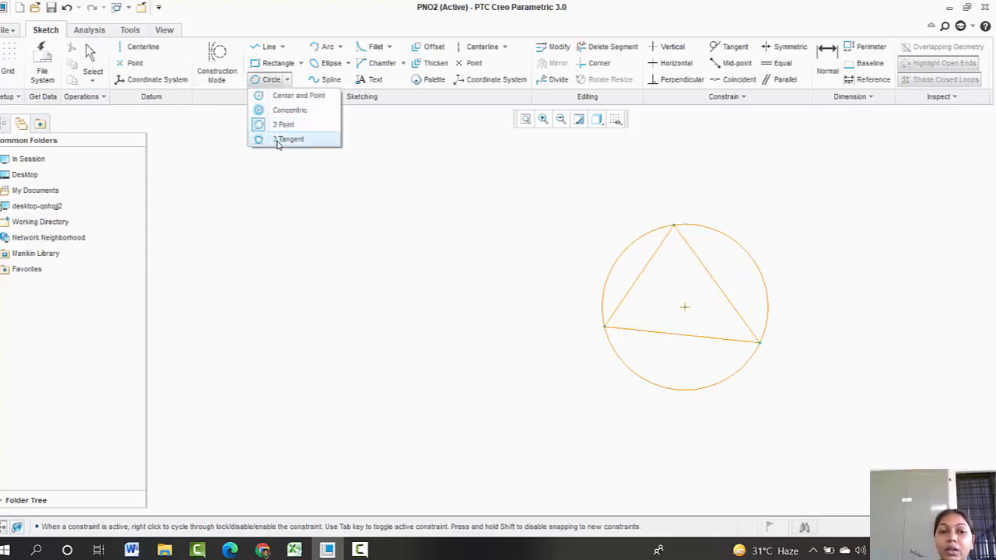
{"action": "left_click", "coordinate": [284, 139]}
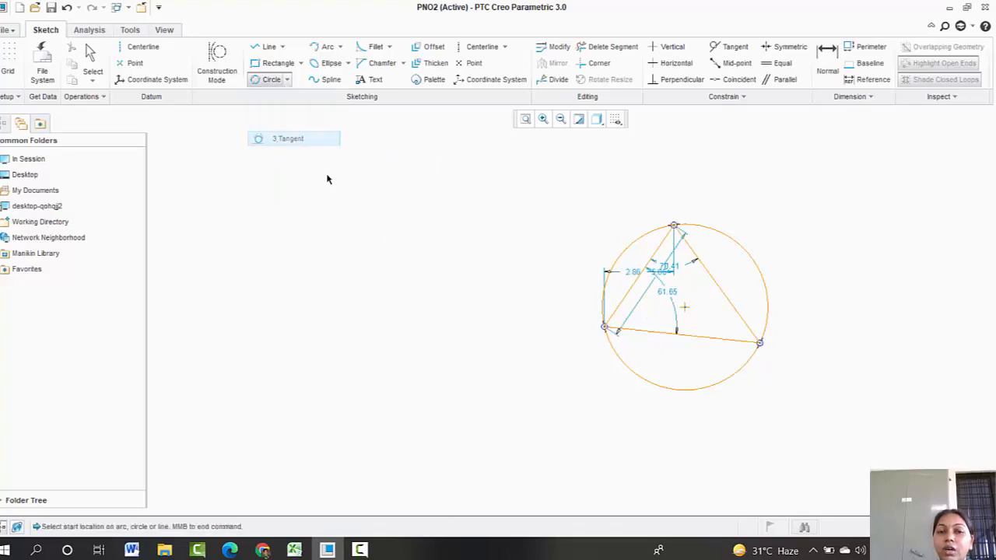
{"action": "left_click", "coordinate": [636, 278]}
{"action": "left_click", "coordinate": [674, 334]}
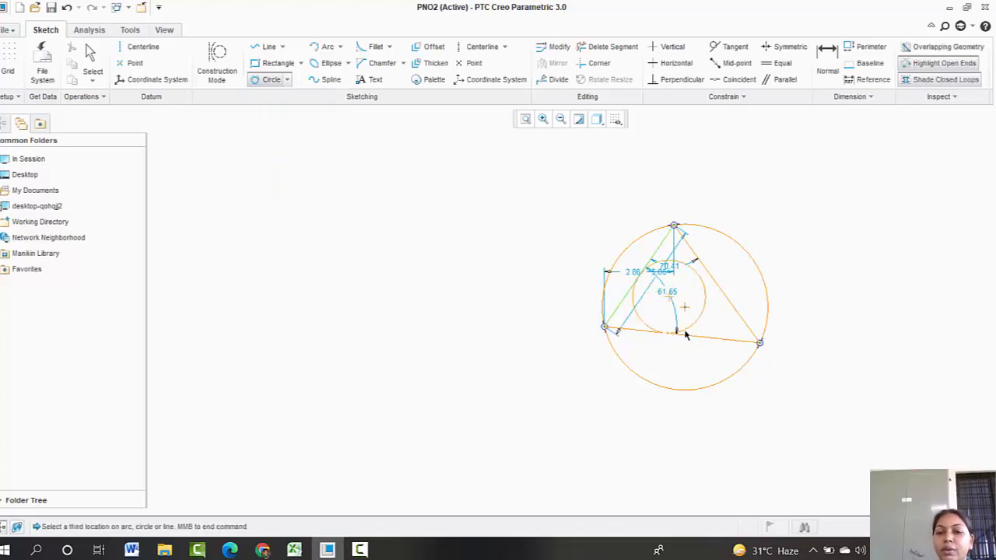
{"action": "left_click", "coordinate": [714, 281]}
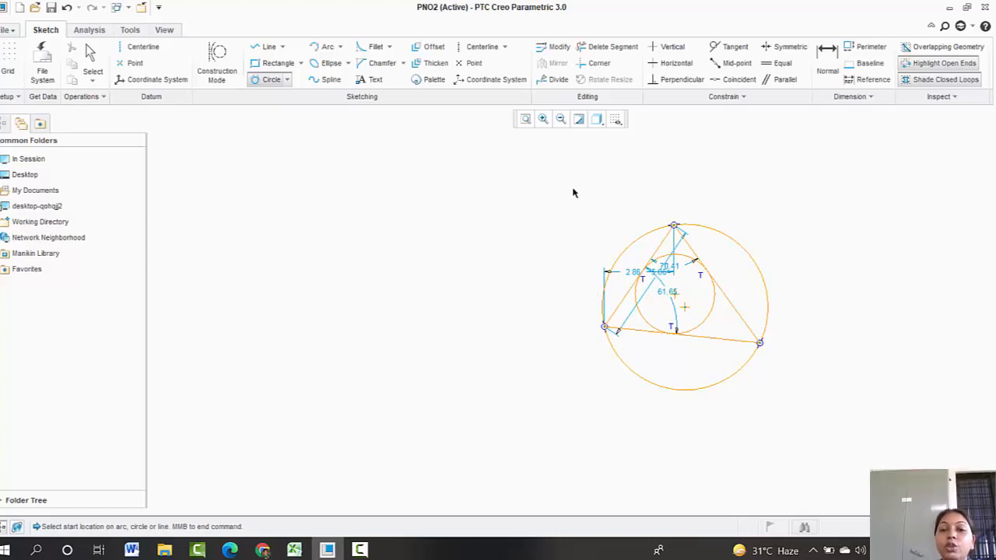
{"action": "middle_click", "coordinate": [594, 317]}
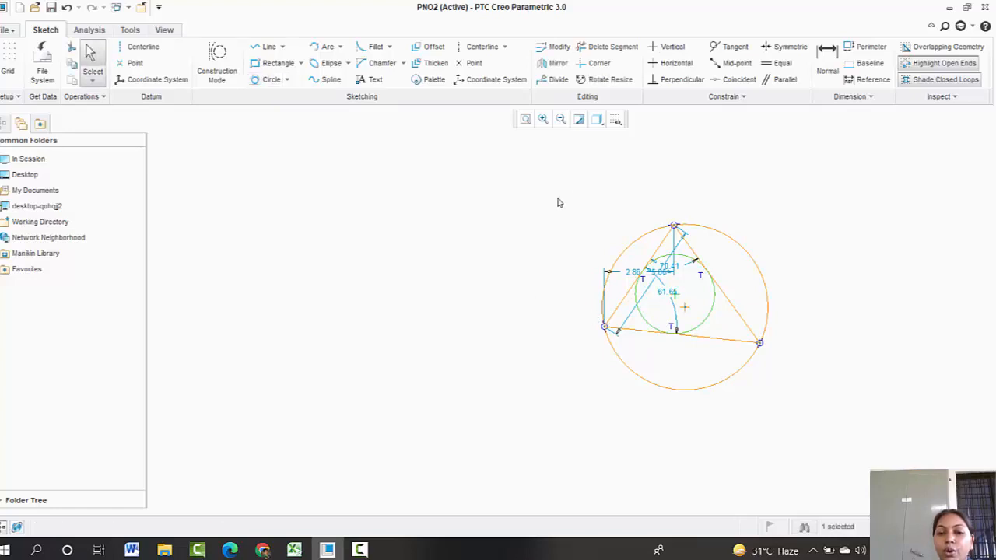
Step: Box-select the triangle and both circles and delete them
{"action": "left_click_drag", "start_coordinate": [557, 199], "coordinate": [780, 408]}
{"action": "key", "text": "Delete"}
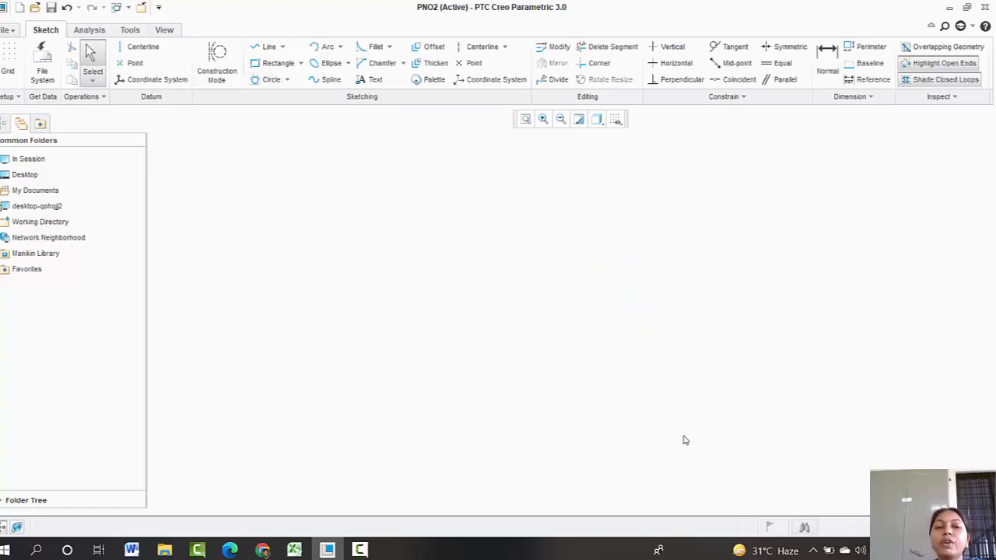
Step: Draw a 3-Point / Tangent End arc by picking its two endpoints and a point on the arc
{"action": "left_click", "coordinate": [340, 46]}
{"action": "left_click", "coordinate": [337, 67]}
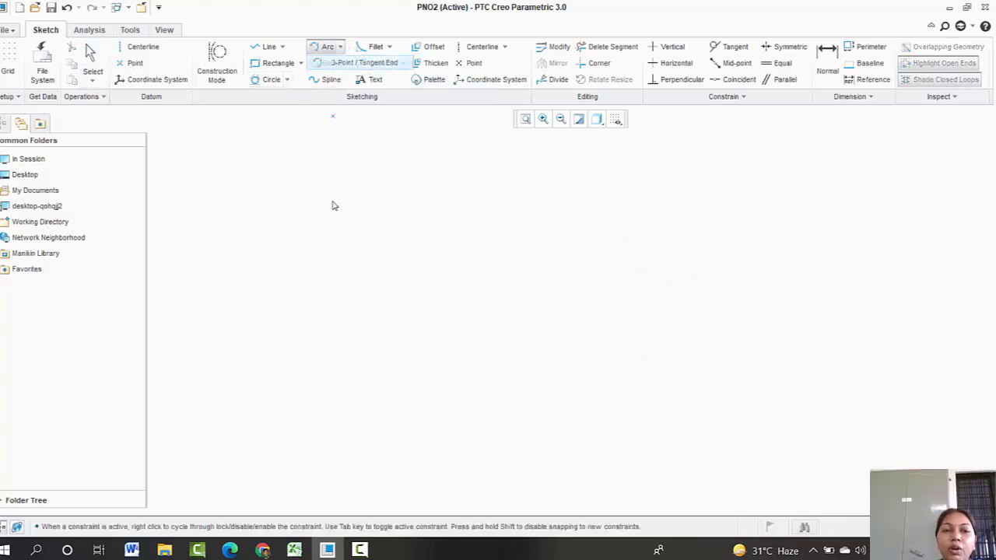
{"action": "left_click", "coordinate": [335, 349]}
{"action": "left_click", "coordinate": [450, 309]}
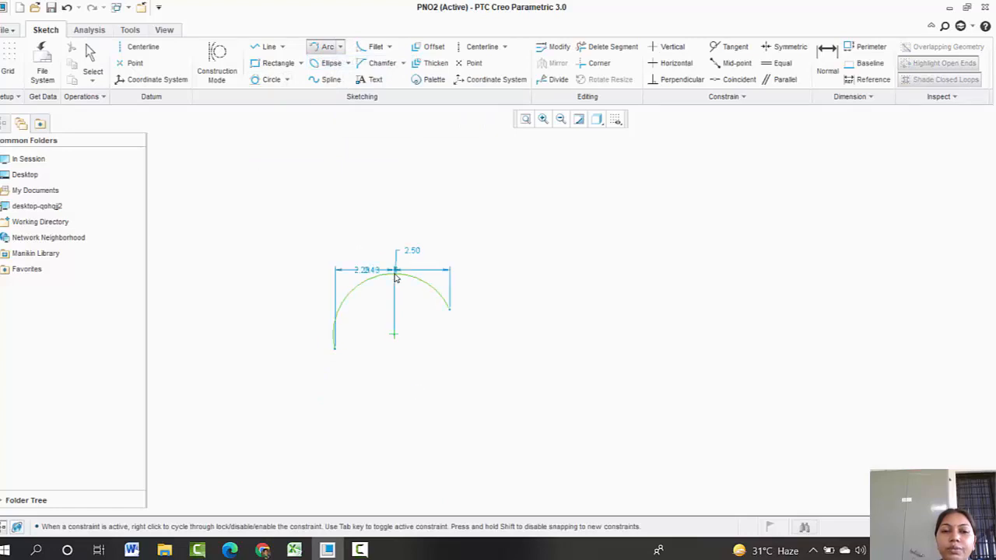
{"action": "left_click", "coordinate": [395, 274]}
Step: Draw a Center and Ends arc to the right of the first arc, picking its centre and two endpoints
{"action": "left_click", "coordinate": [340, 47]}
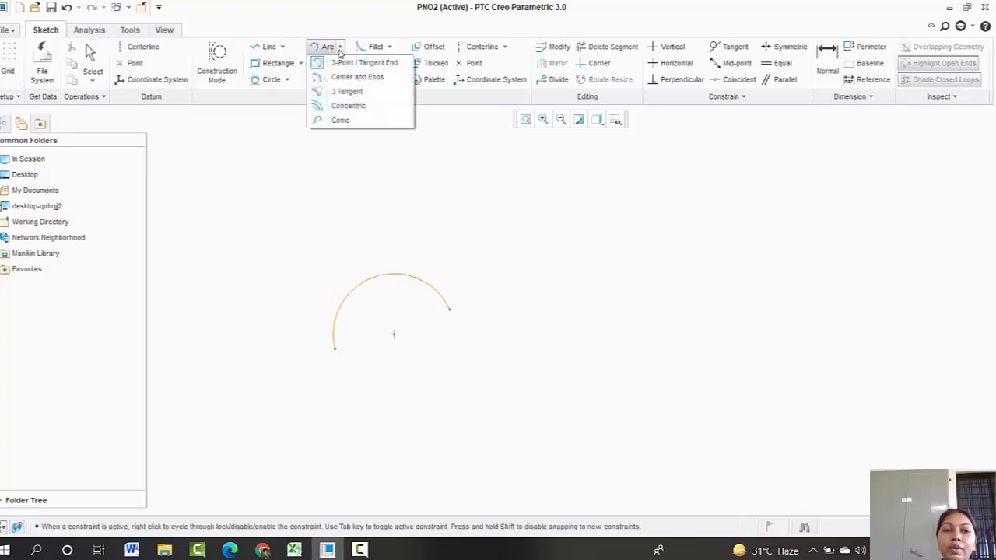
{"action": "left_click", "coordinate": [342, 75]}
{"action": "left_click", "coordinate": [580, 325]}
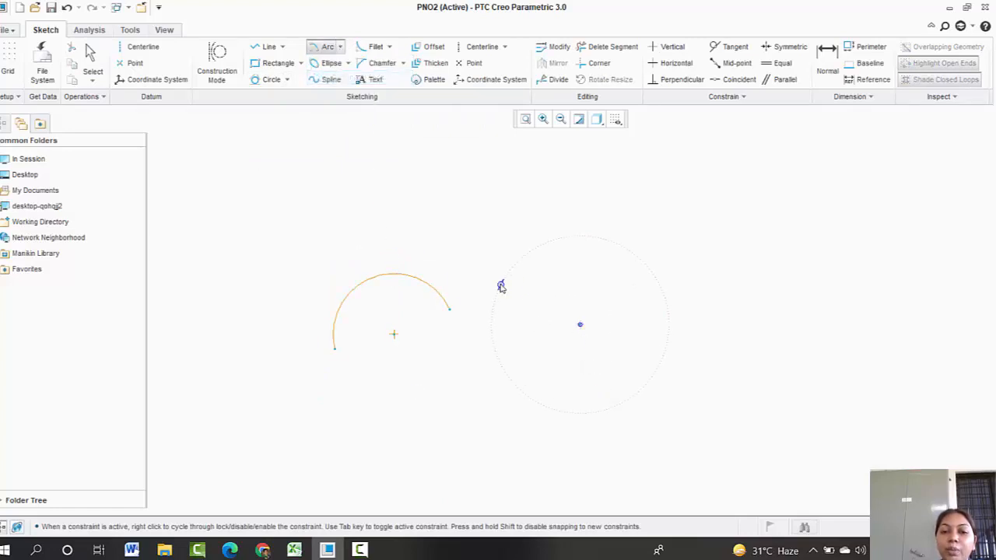
{"action": "left_click", "coordinate": [500, 285]}
{"action": "left_click", "coordinate": [636, 305]}
{"action": "middle_click", "coordinate": [467, 222]}
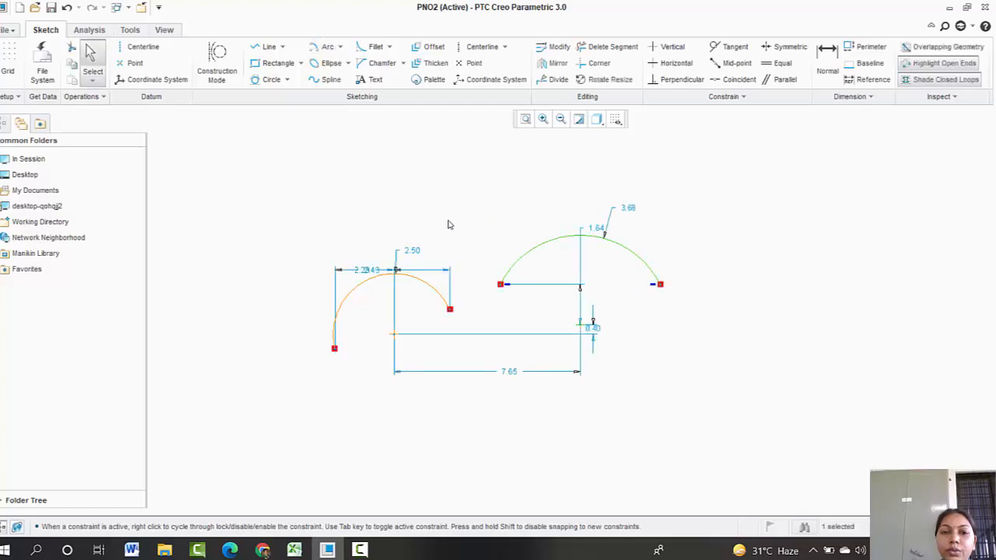
Step: Box-select both arcs with their dimensions and delete them
{"action": "mouse_move", "coordinate": [315, 196]}
{"action": "left_mouse_down"}
{"action": "mouse_move", "coordinate": [698, 389]}
{"action": "mouse_move", "coordinate": [709, 414]}
{"action": "left_mouse_up"}
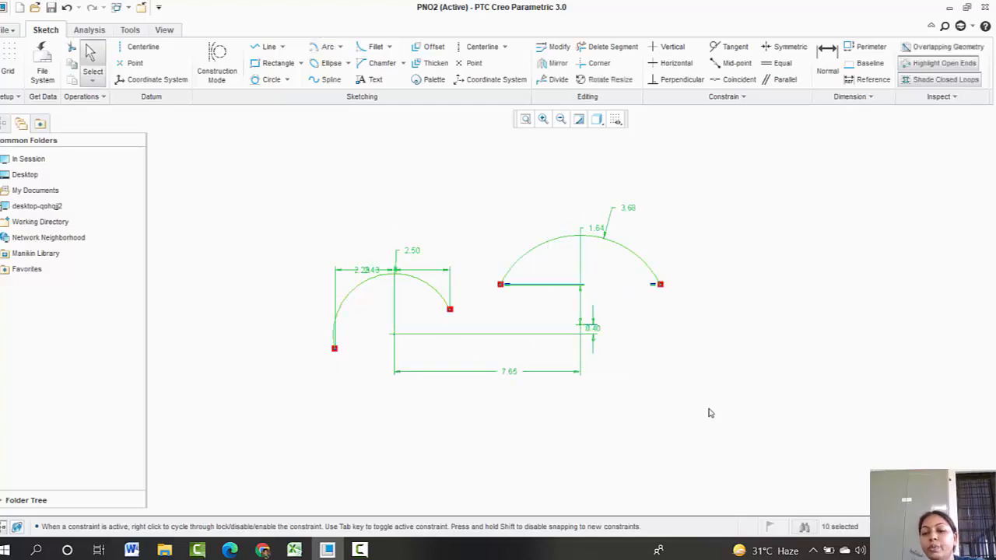
{"action": "key", "text": "Delete"}
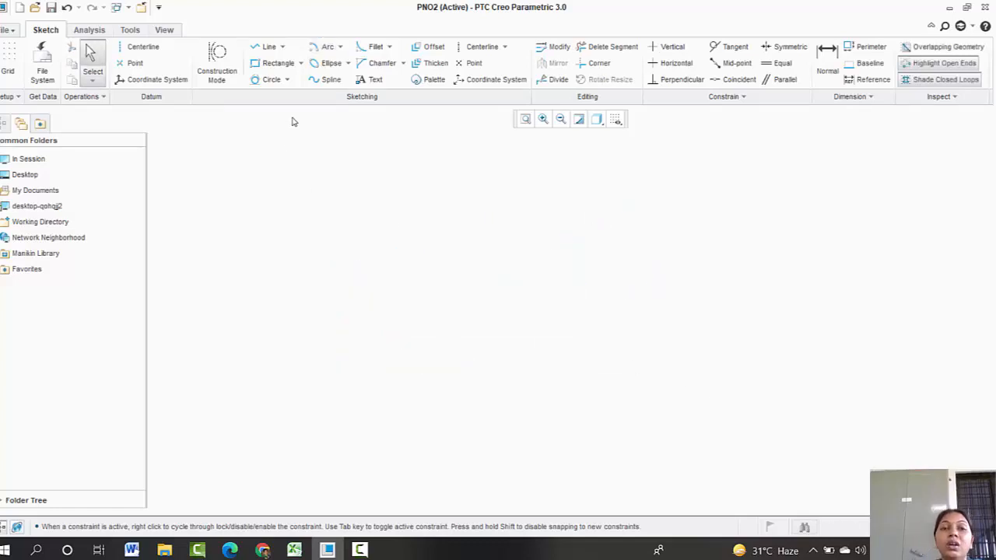
Step: Draw an axis-ends ellipse with a horizontal major axis about 6.31 long
{"action": "left_click", "coordinate": [347, 64]}
{"action": "left_click", "coordinate": [357, 80]}
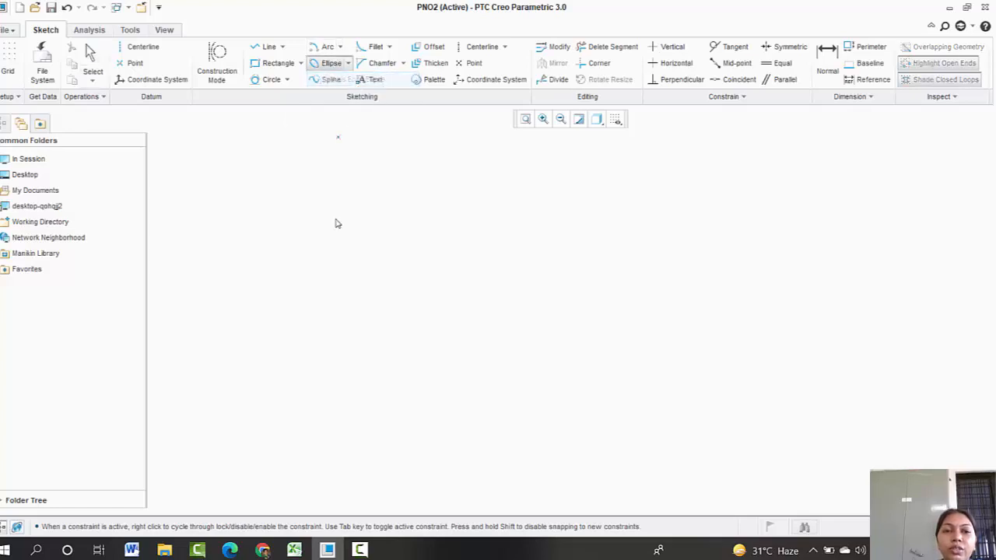
{"action": "left_click", "coordinate": [343, 280]}
{"action": "left_click", "coordinate": [498, 281]}
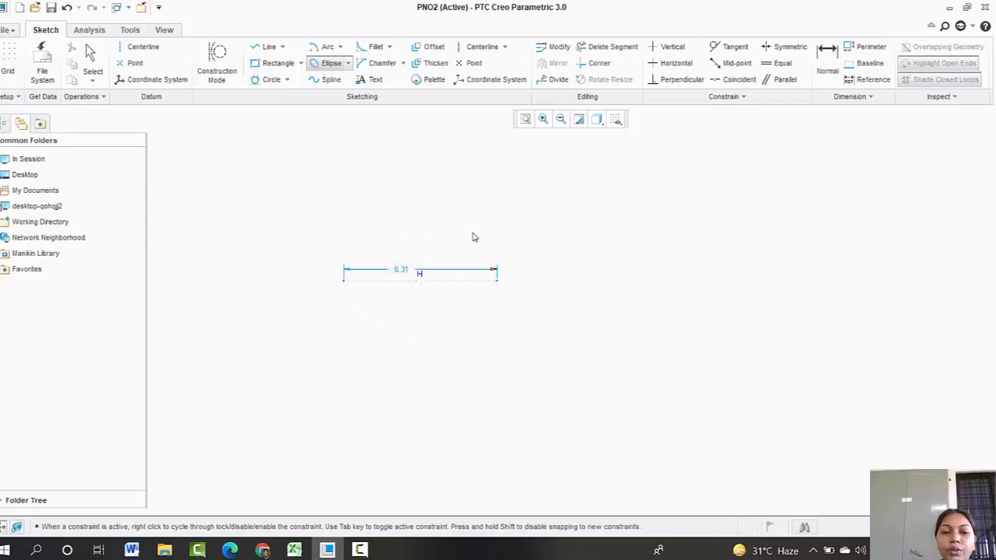
{"action": "left_click", "coordinate": [466, 235]}
Step: Draw a second, tilted axis-ends ellipse overlapping the first one
{"action": "left_click", "coordinate": [412, 187]}
{"action": "left_click", "coordinate": [496, 386]}
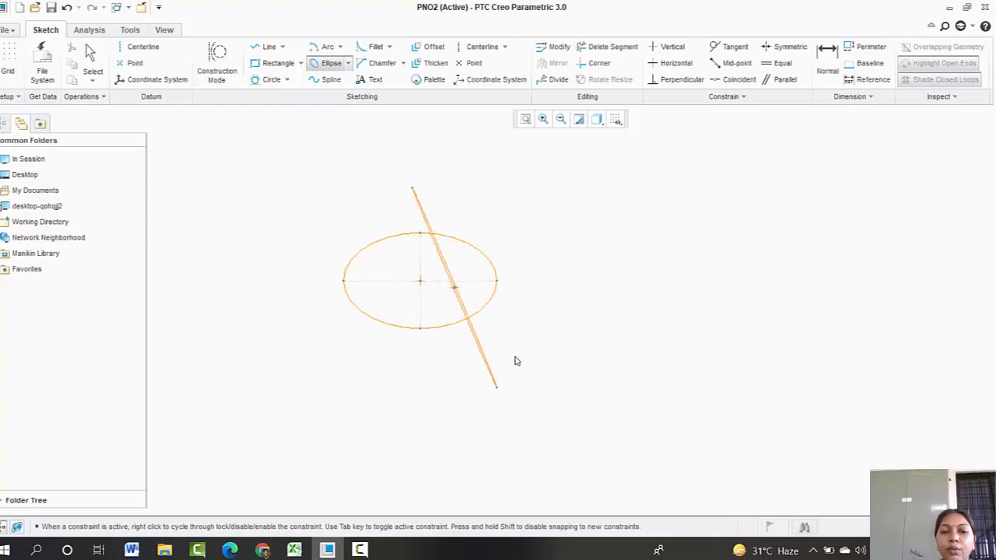
{"action": "left_click", "coordinate": [579, 304]}
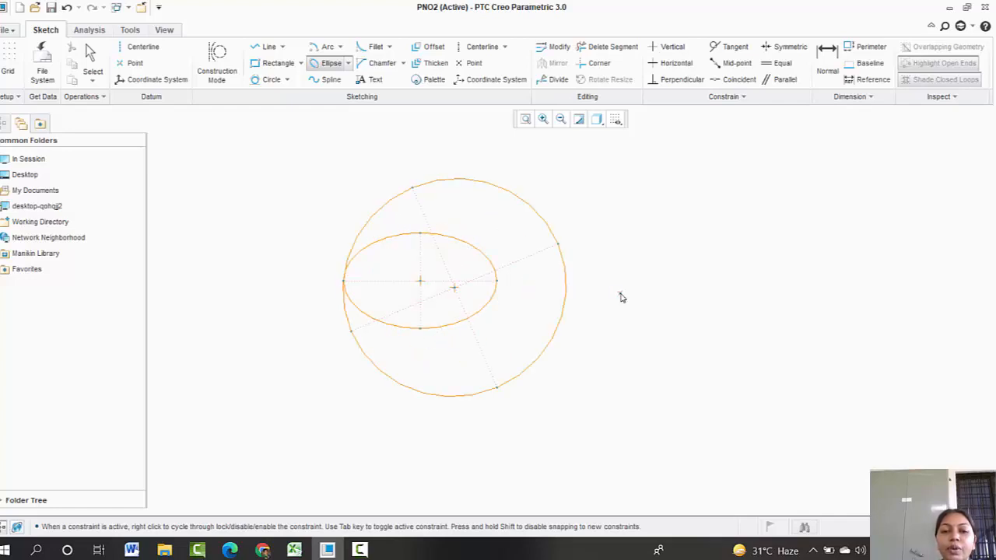
{"action": "middle_click", "coordinate": [620, 296]}
Step: Box-select both ellipses and delete them
{"action": "left_click_drag", "start_coordinate": [306, 157], "coordinate": [598, 431]}
{"action": "key", "text": "Delete"}
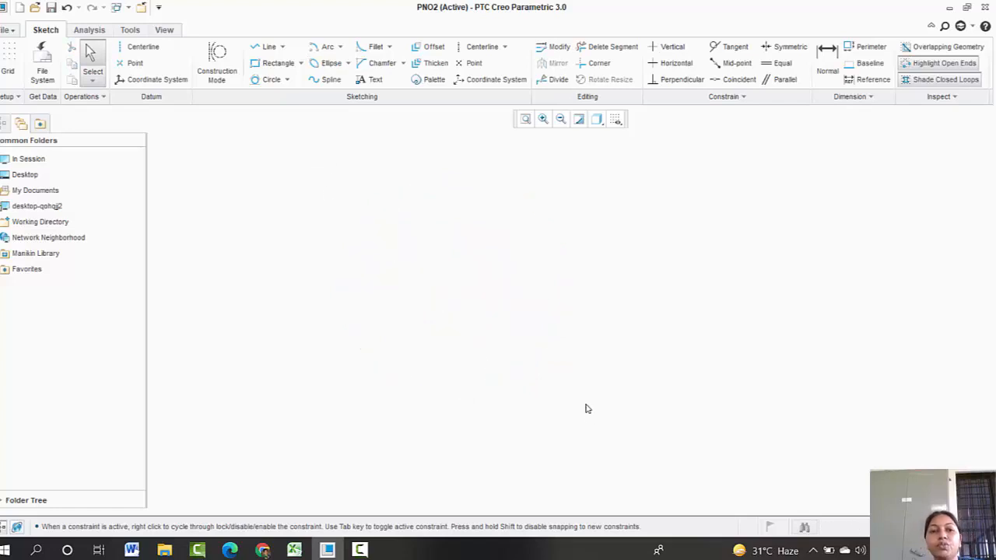
Step: Draw a closed freeform spline through a series of points, ending at its starting point
{"action": "left_click", "coordinate": [324, 80]}
{"action": "left_click", "coordinate": [251, 329]}
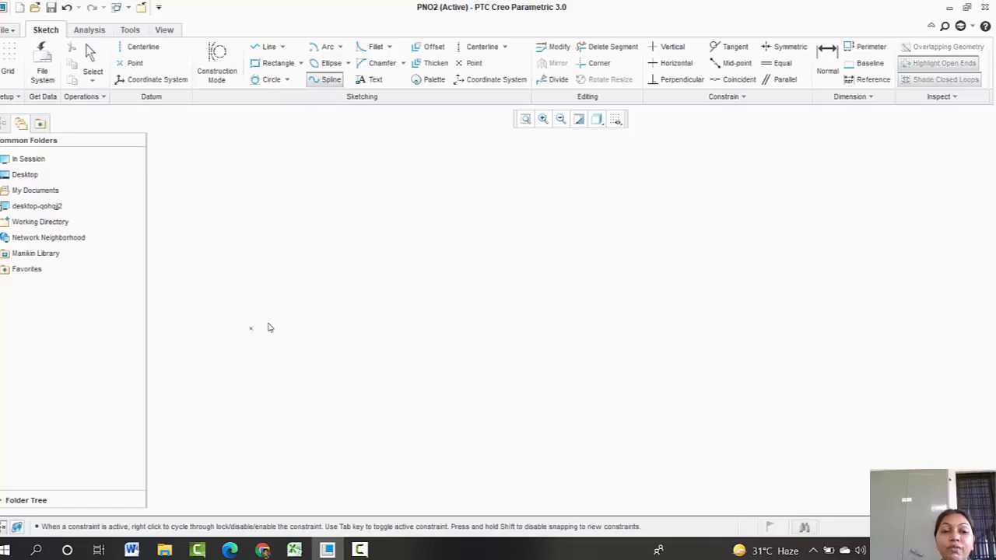
{"action": "left_click", "coordinate": [458, 368]}
{"action": "left_click", "coordinate": [573, 306]}
{"action": "left_click", "coordinate": [641, 322]}
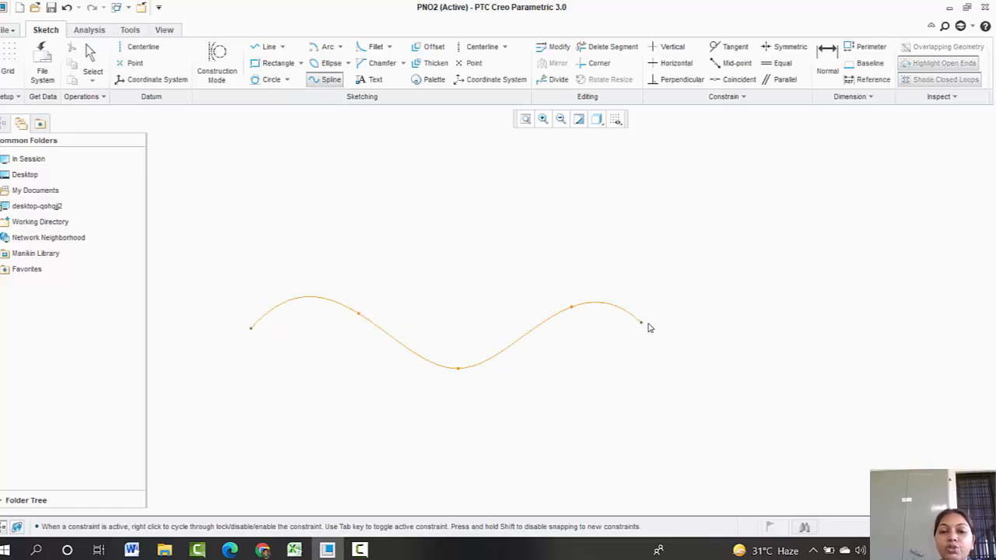
{"action": "left_click", "coordinate": [715, 328]}
{"action": "left_click", "coordinate": [741, 252]}
{"action": "left_click", "coordinate": [607, 222]}
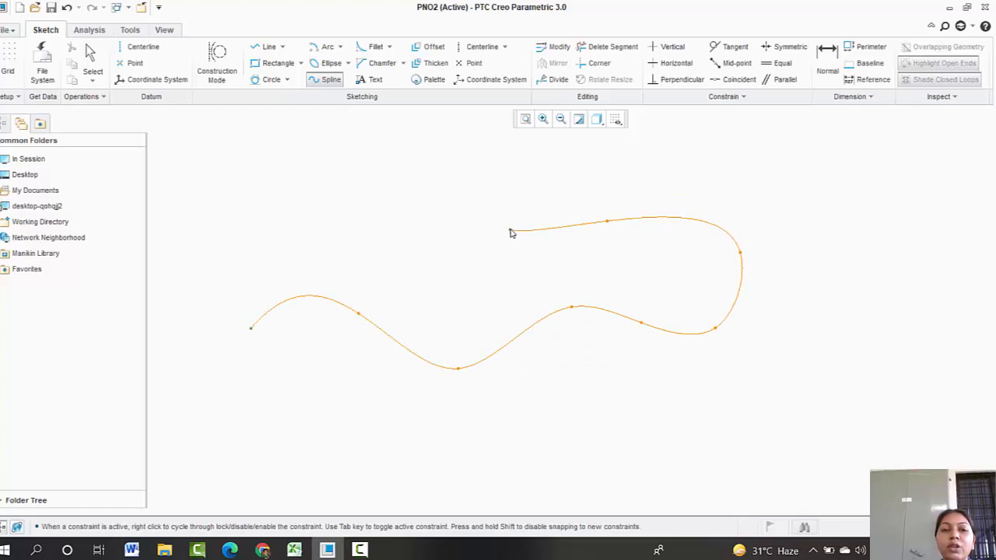
{"action": "left_click", "coordinate": [510, 231]}
{"action": "left_click", "coordinate": [428, 257]}
{"action": "left_click", "coordinate": [345, 210]}
{"action": "left_click", "coordinate": [257, 246]}
{"action": "left_click", "coordinate": [235, 304]}
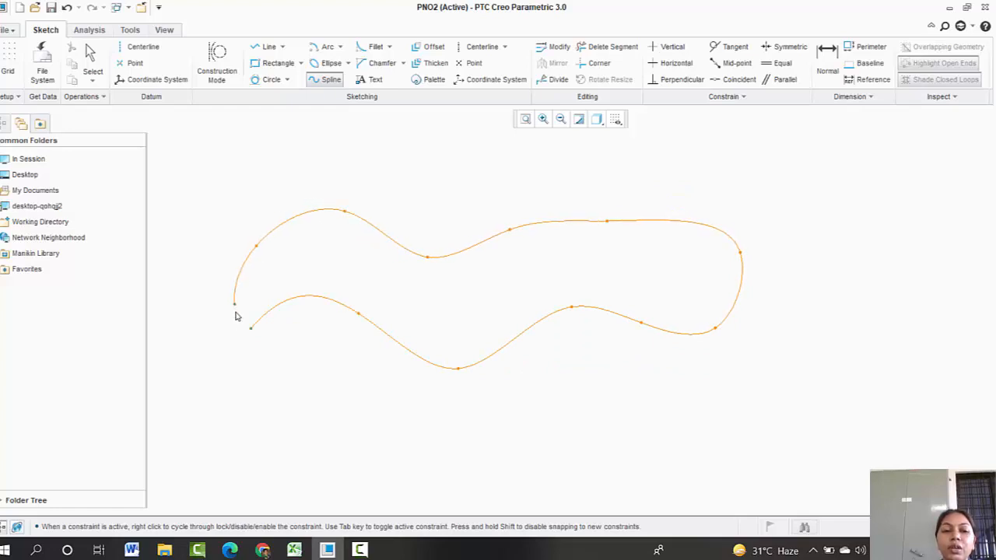
{"action": "left_click", "coordinate": [250, 327]}
{"action": "middle_click", "coordinate": [305, 285]}
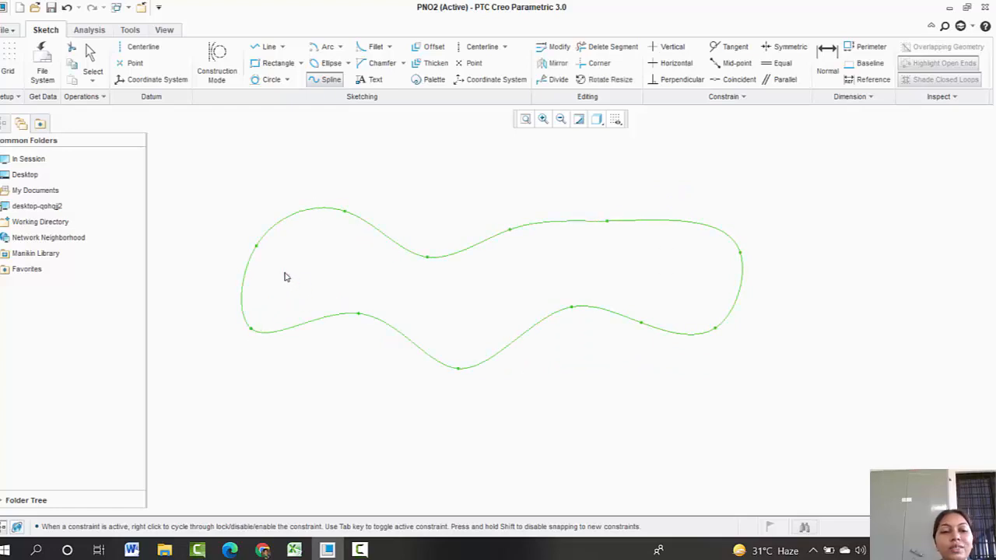
Step: Delete the spline
{"action": "key", "text": "Delete"}
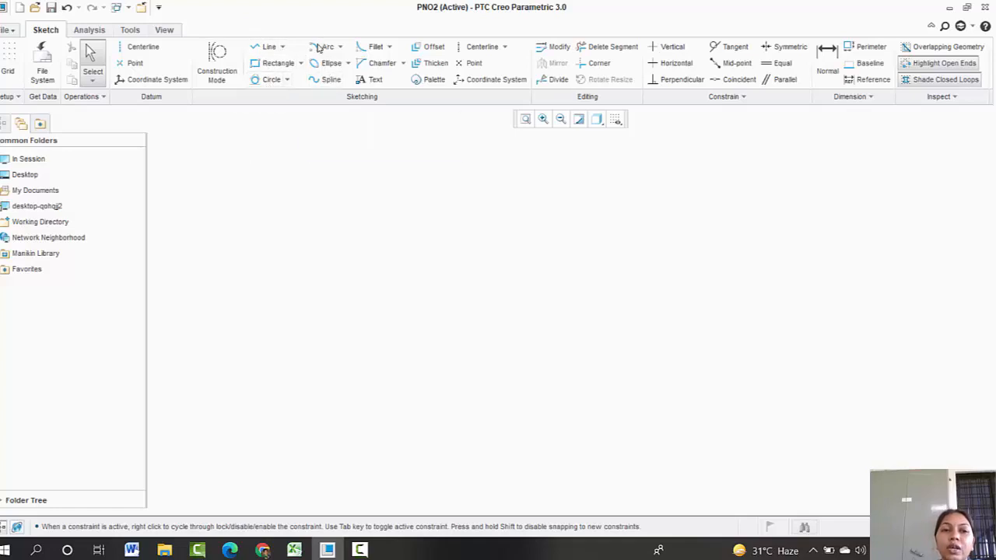
Step: Draw a rectangle about 7.36 by 3.72
{"action": "left_click", "coordinate": [276, 63]}
{"action": "left_click", "coordinate": [292, 235]}
{"action": "left_click", "coordinate": [471, 326]}
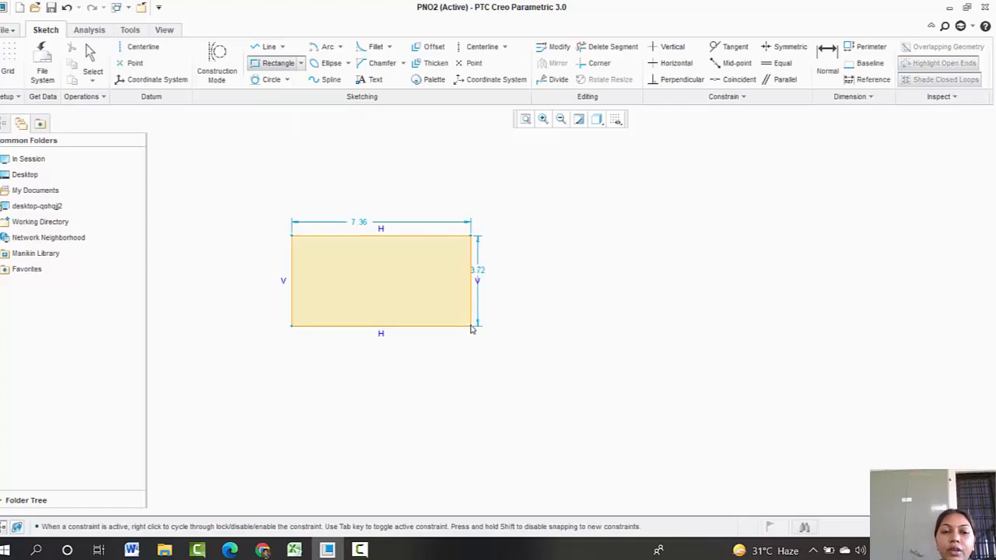
{"action": "middle_click", "coordinate": [378, 223]}
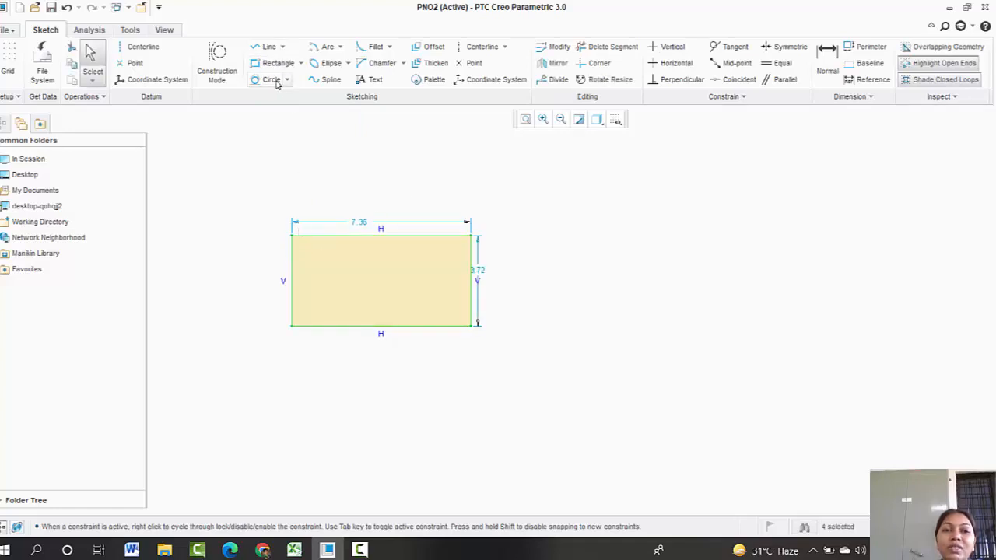
Step: Add a Circular fillet at the rectangle's top-left corner between the top and left edges
{"action": "left_click", "coordinate": [389, 47]}
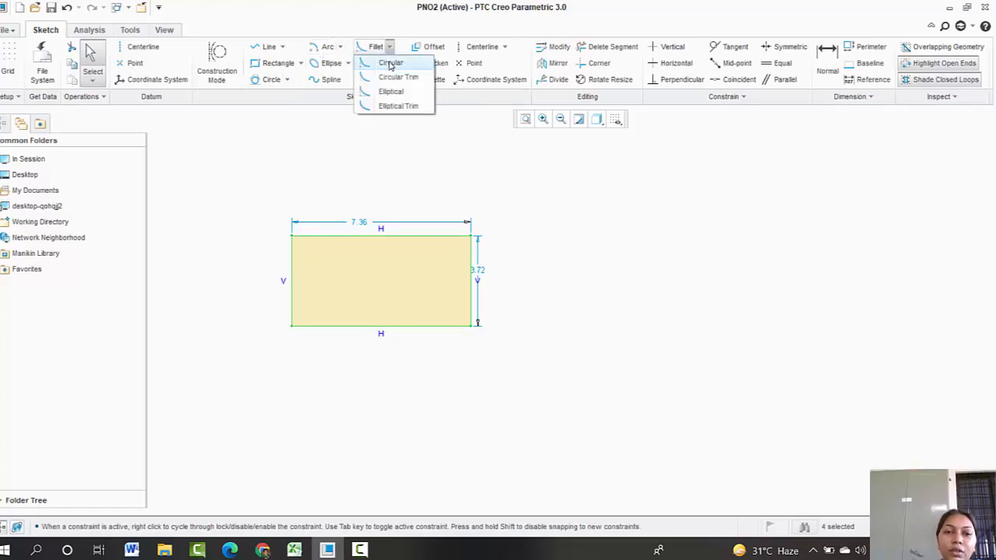
{"action": "left_click", "coordinate": [391, 64]}
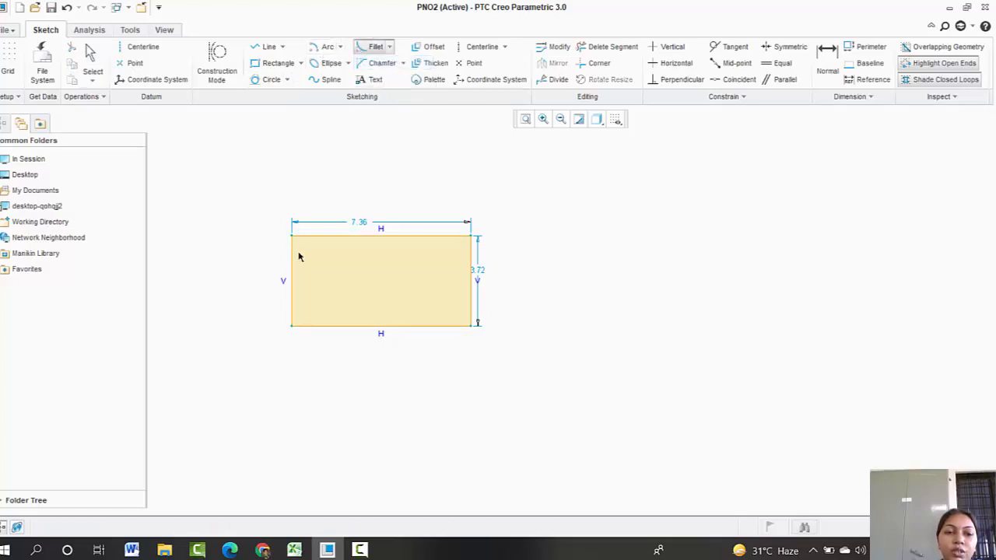
{"action": "left_click", "coordinate": [309, 238]}
{"action": "left_click", "coordinate": [300, 252]}
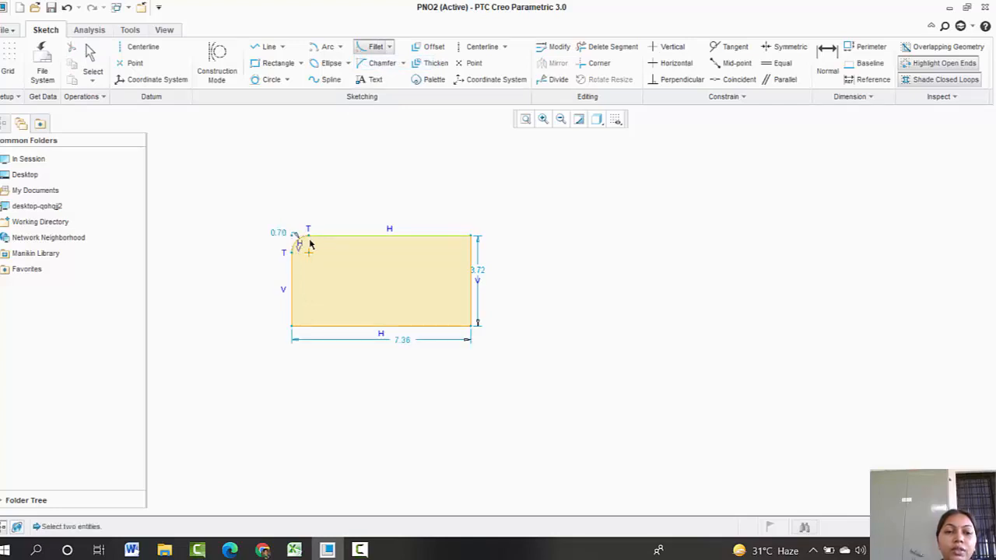
Step: Add a Circular Trim fillet at the rectangle's top-right corner between the top and right edges
{"action": "left_click", "coordinate": [390, 47]}
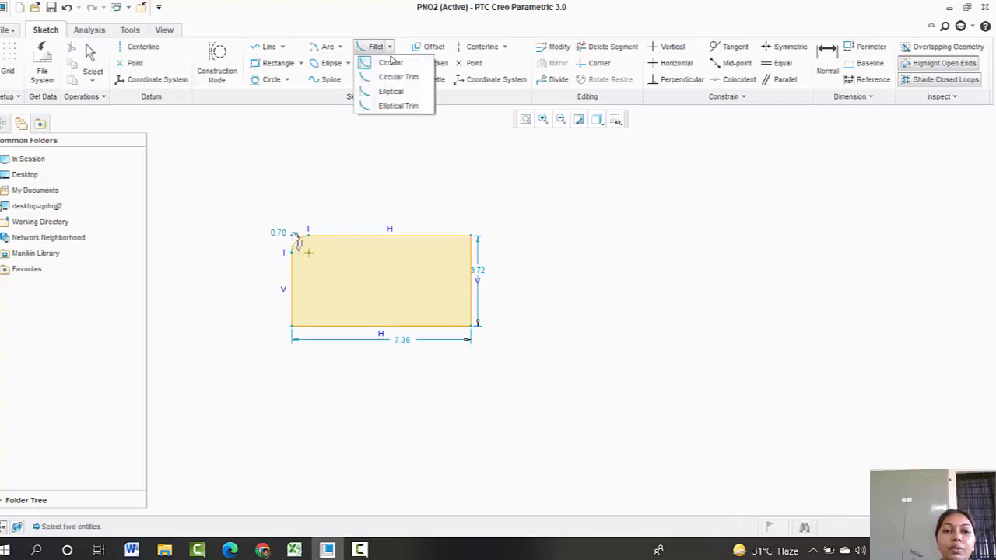
{"action": "left_click", "coordinate": [393, 77]}
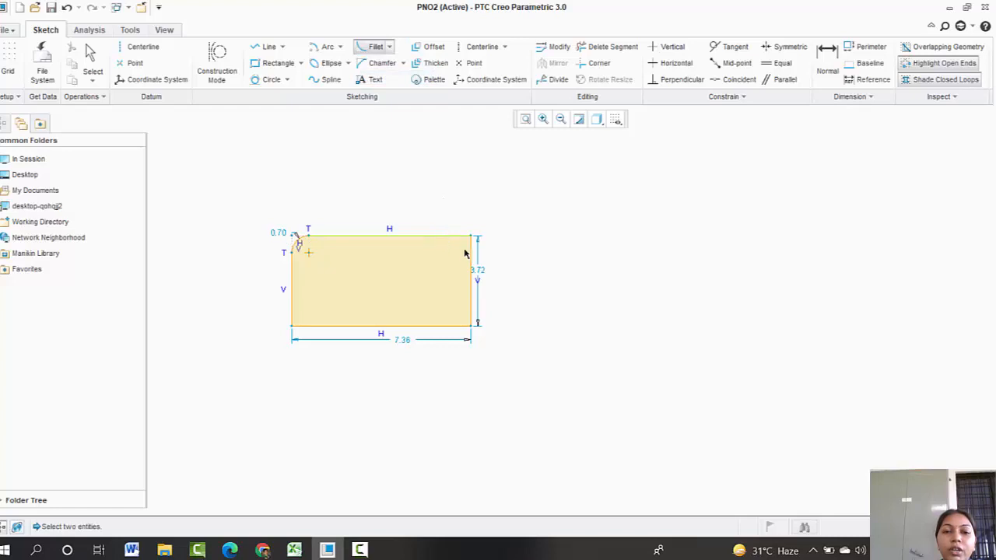
{"action": "left_click", "coordinate": [454, 237]}
{"action": "left_click", "coordinate": [472, 263]}
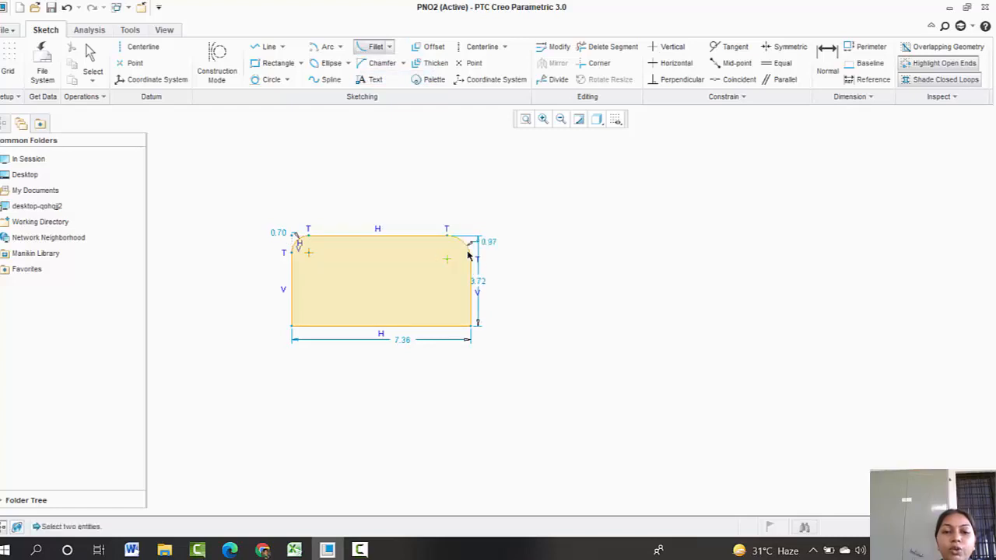
Step: Add a Chamfer at the rectangle's bottom-left corner between the left and bottom edges
{"action": "left_click", "coordinate": [389, 47]}
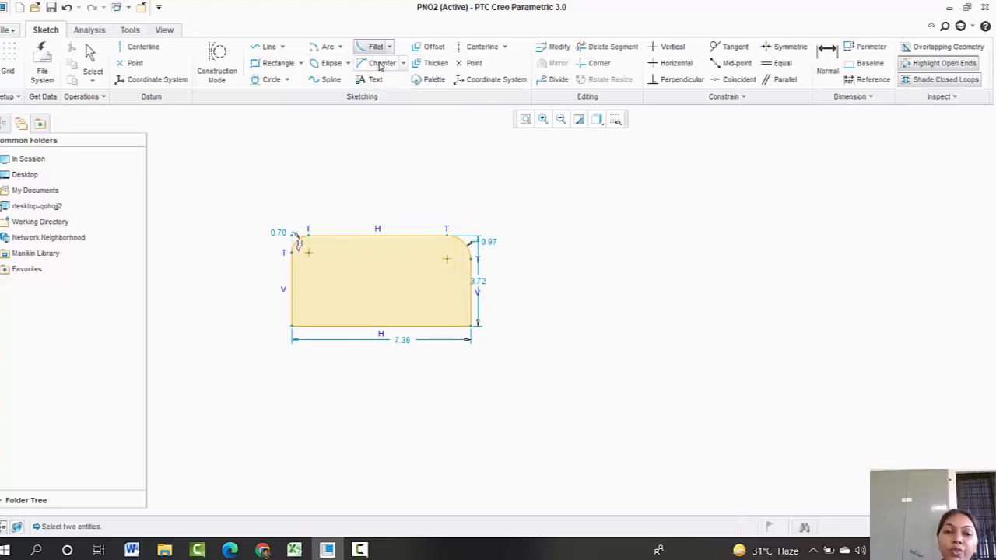
{"action": "left_click", "coordinate": [380, 65]}
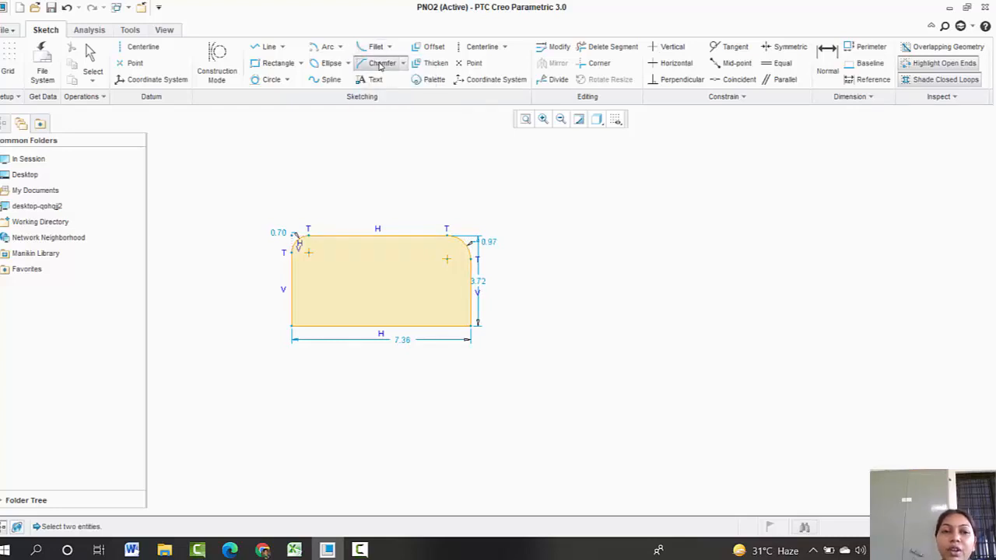
{"action": "left_click", "coordinate": [292, 313]}
{"action": "left_click", "coordinate": [314, 326]}
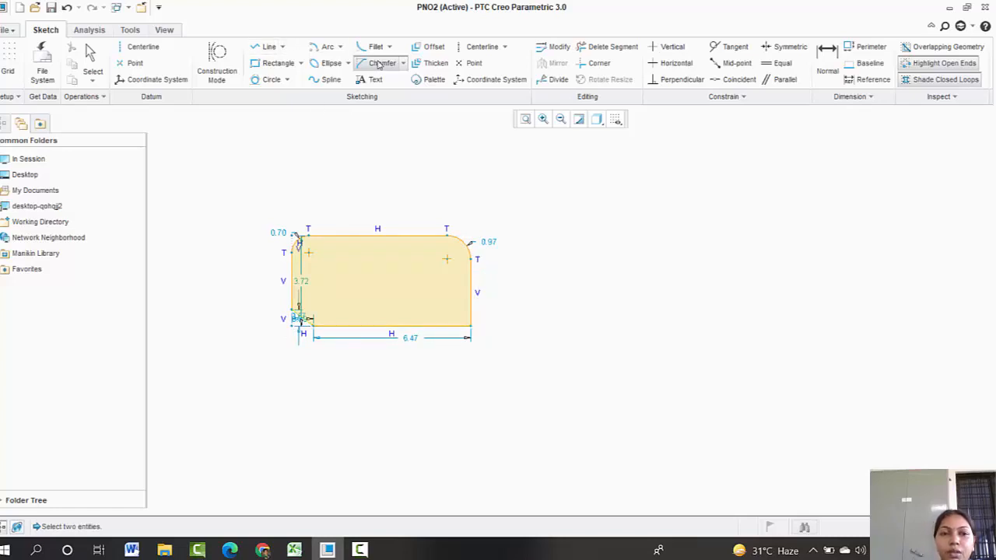
Step: Add a Chamfer Trim at the rectangle's bottom-right corner between the right and bottom edges
{"action": "left_click", "coordinate": [403, 63]}
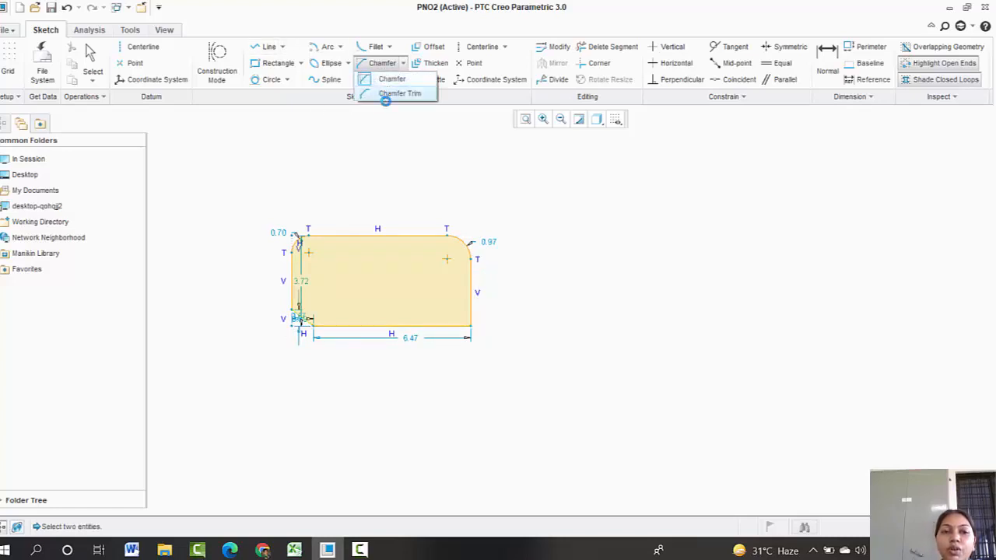
{"action": "left_click", "coordinate": [384, 95]}
{"action": "left_click", "coordinate": [469, 307]}
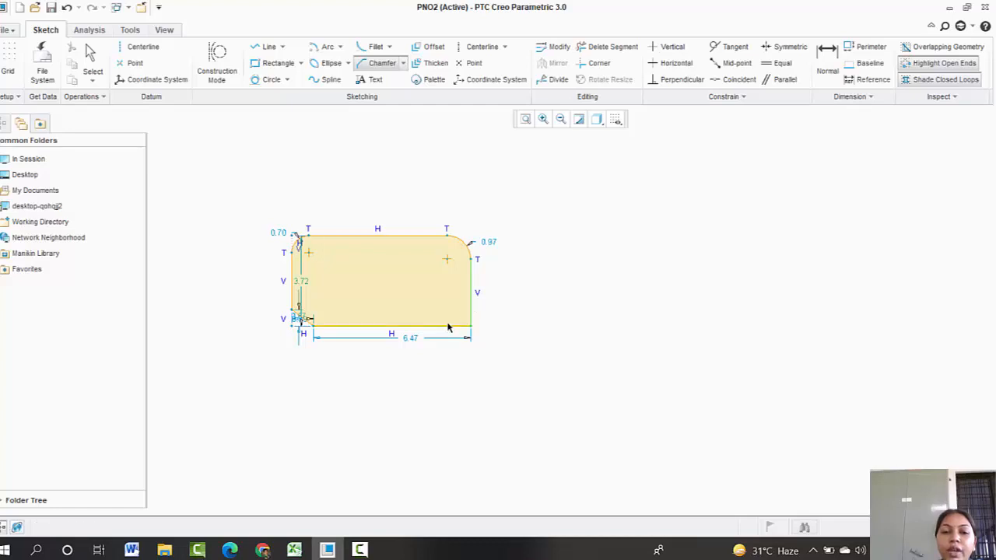
{"action": "left_click", "coordinate": [446, 326]}
{"action": "middle_click", "coordinate": [535, 306]}
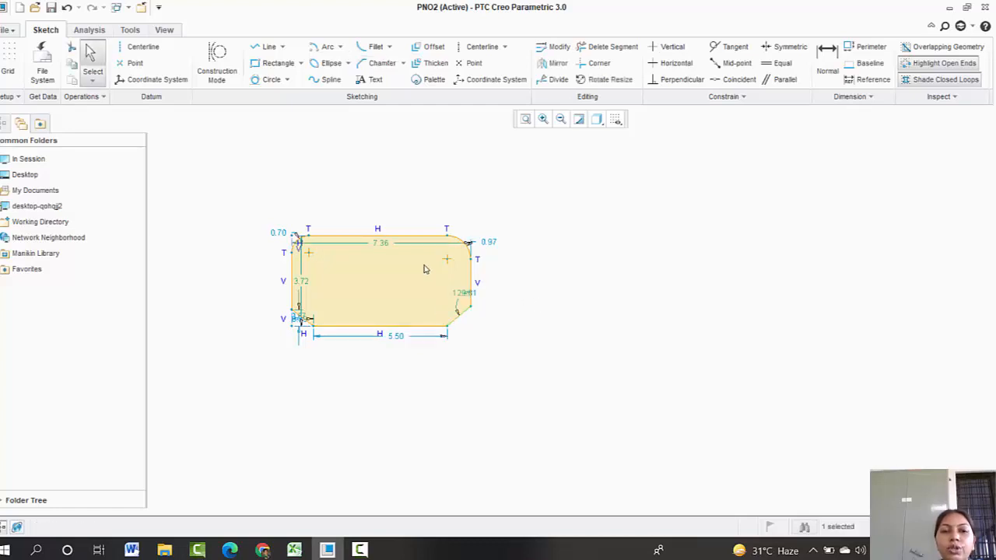
Step: Box-select the filleted and chamfered rectangle and delete it
{"action": "mouse_move", "coordinate": [244, 193]}
{"action": "left_mouse_down"}
{"action": "mouse_move", "coordinate": [346, 318]}
{"action": "mouse_move", "coordinate": [538, 370]}
{"action": "left_mouse_up"}
{"action": "key", "text": "Delete"}
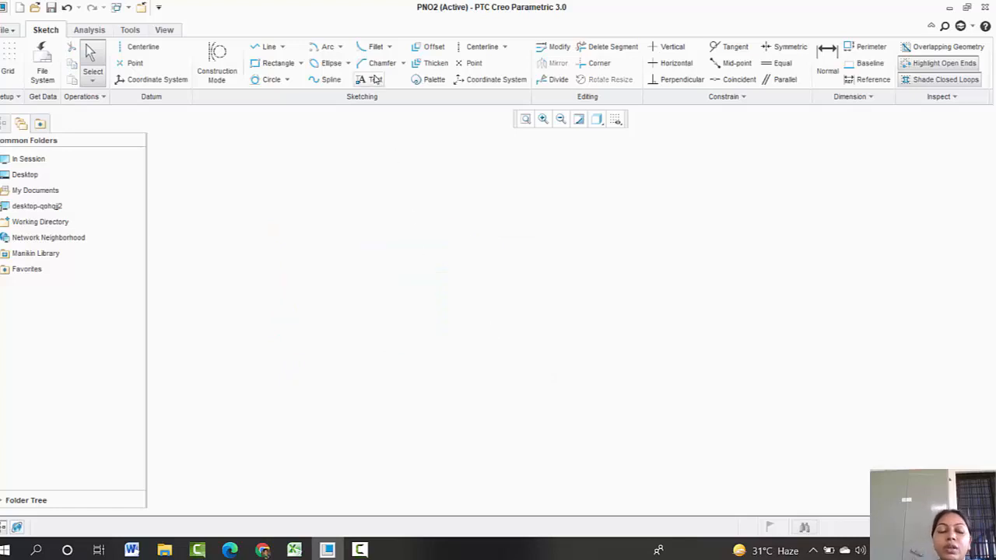
Step: Create the text "fsagh" with the Text tool, defining its height line near the sketch centre
{"action": "left_click", "coordinate": [376, 80]}
{"action": "left_click", "coordinate": [335, 307]}
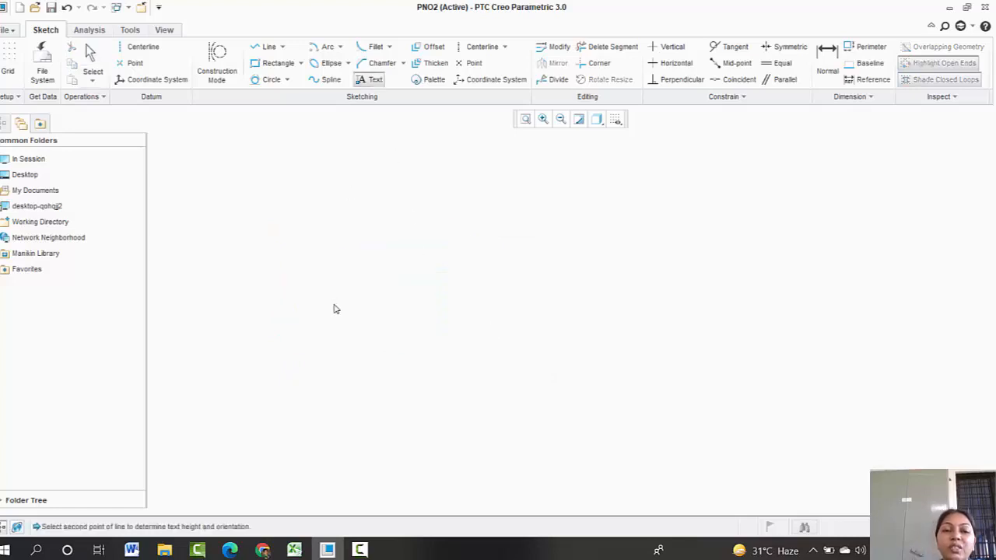
{"action": "left_click", "coordinate": [337, 273]}
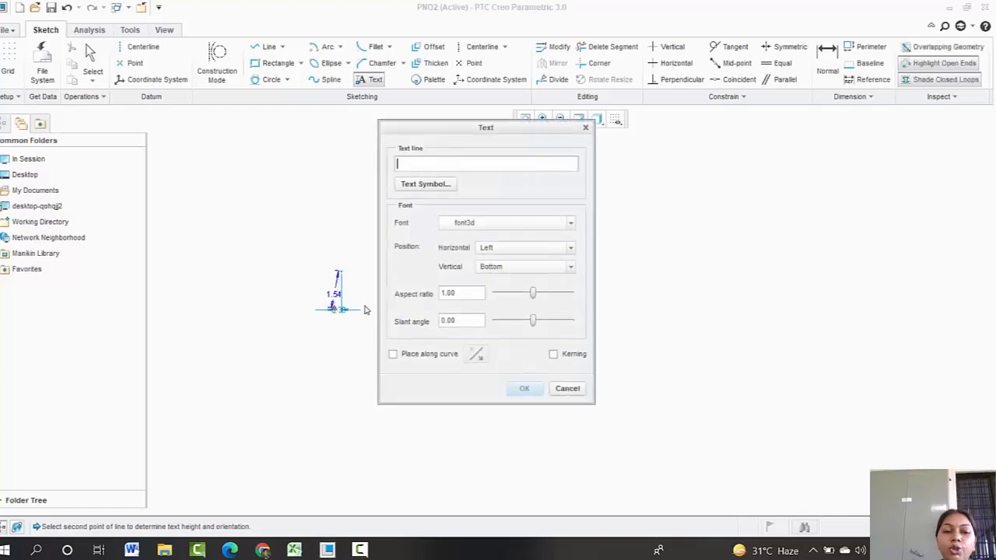
{"action": "type", "text": "fsas"}
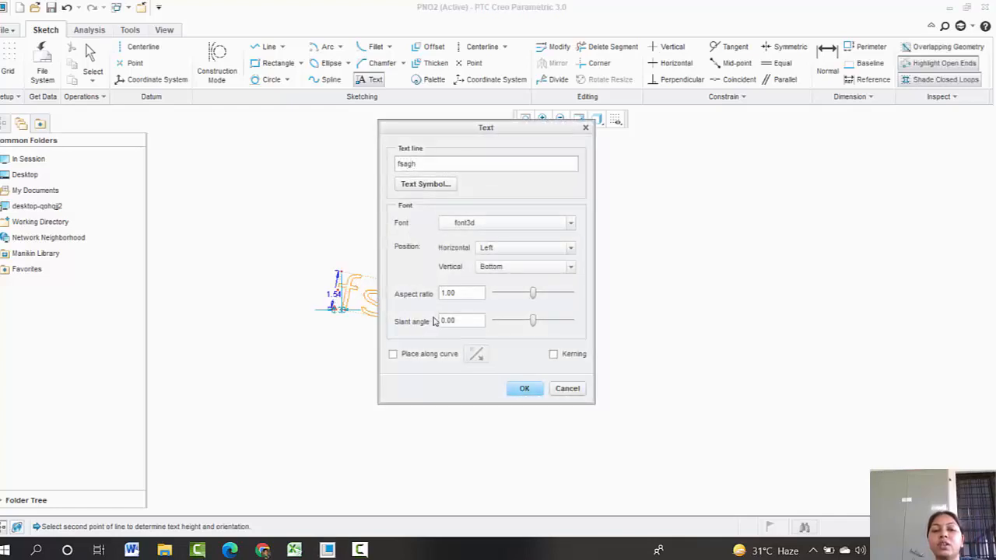
{"action": "left_click_drag", "start_coordinate": [471, 129], "coordinate": [706, 142]}
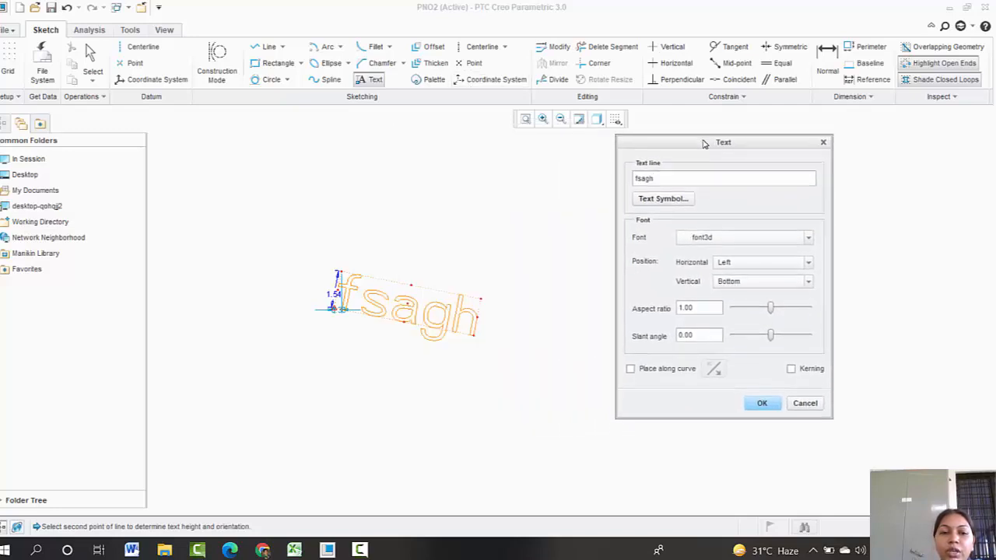
{"action": "left_click", "coordinate": [749, 402]}
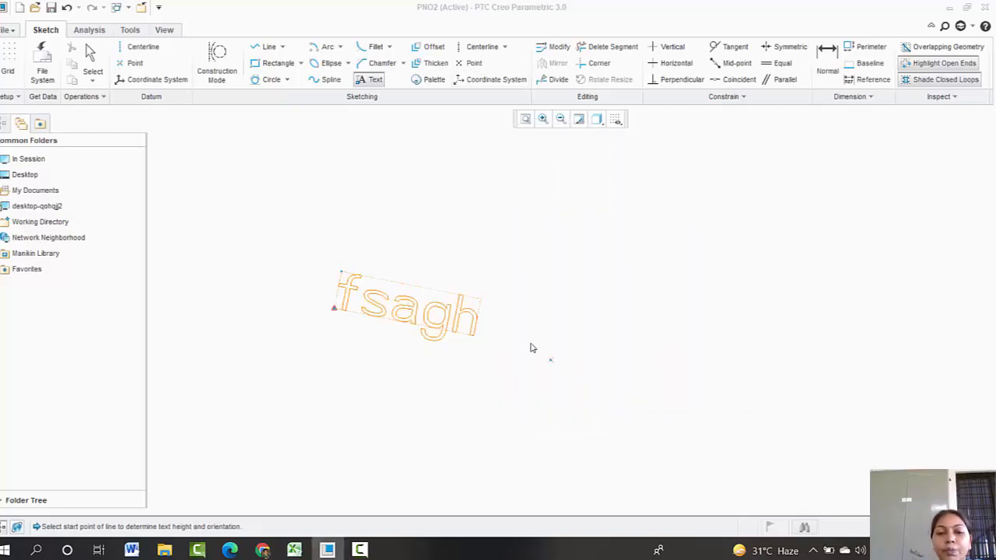
Step: Abort the next text placement and delete the "fsagh" text
{"action": "left_click", "coordinate": [506, 250]}
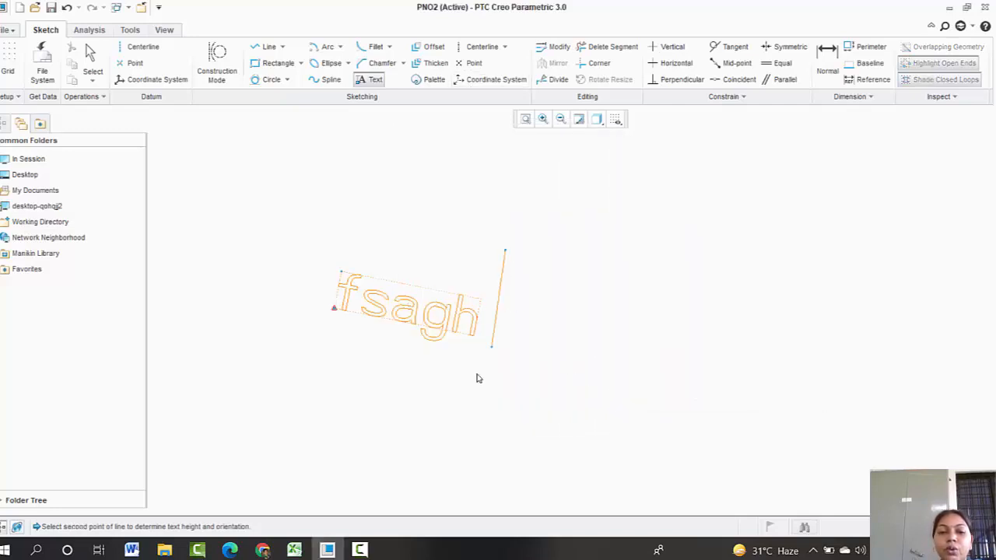
{"action": "middle_click", "coordinate": [526, 317]}
{"action": "key", "text": "Delete"}
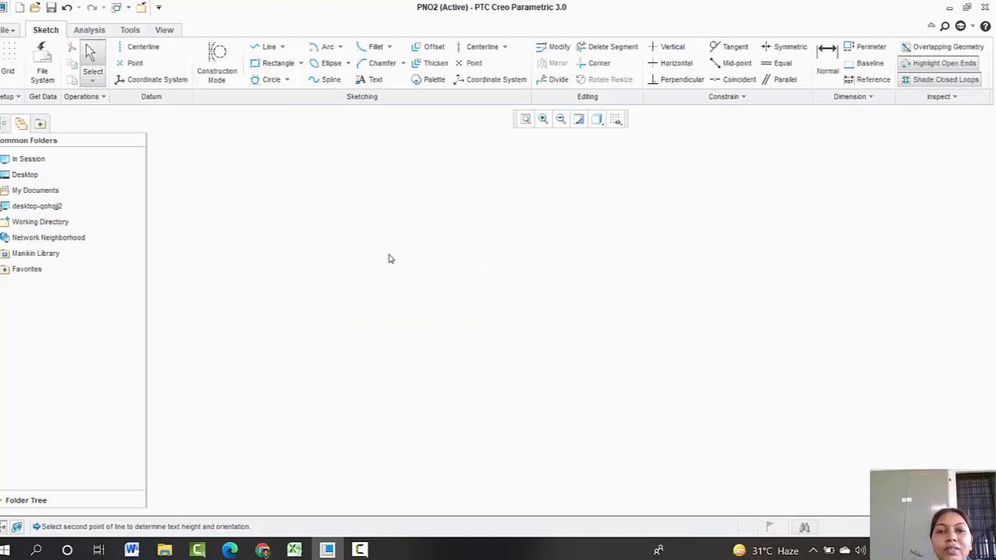
Step: Draw a vertical and a horizontal centerline, then delete both centerlines
{"action": "left_click", "coordinate": [480, 50]}
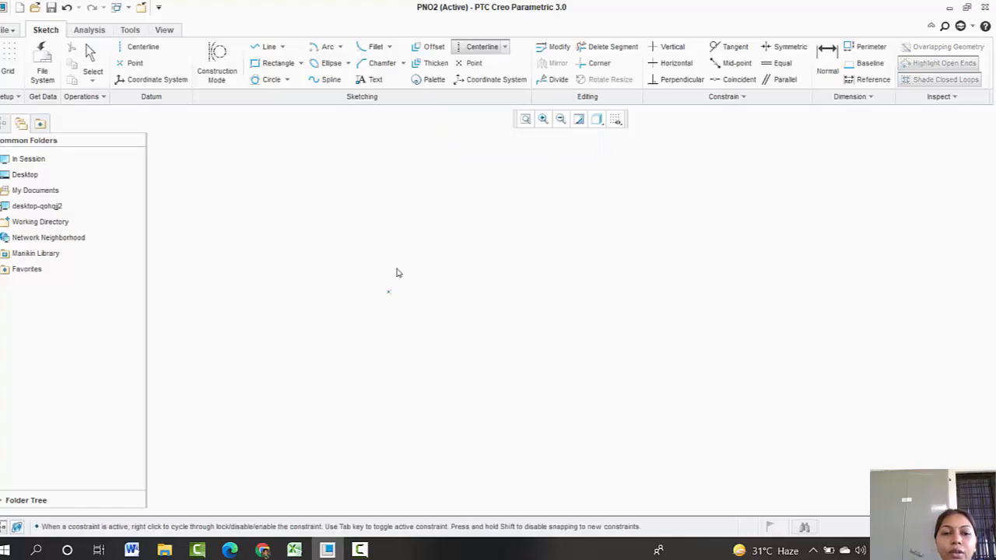
{"action": "left_click", "coordinate": [398, 269]}
{"action": "left_click", "coordinate": [395, 359]}
{"action": "left_click", "coordinate": [317, 311]}
{"action": "left_click", "coordinate": [465, 310]}
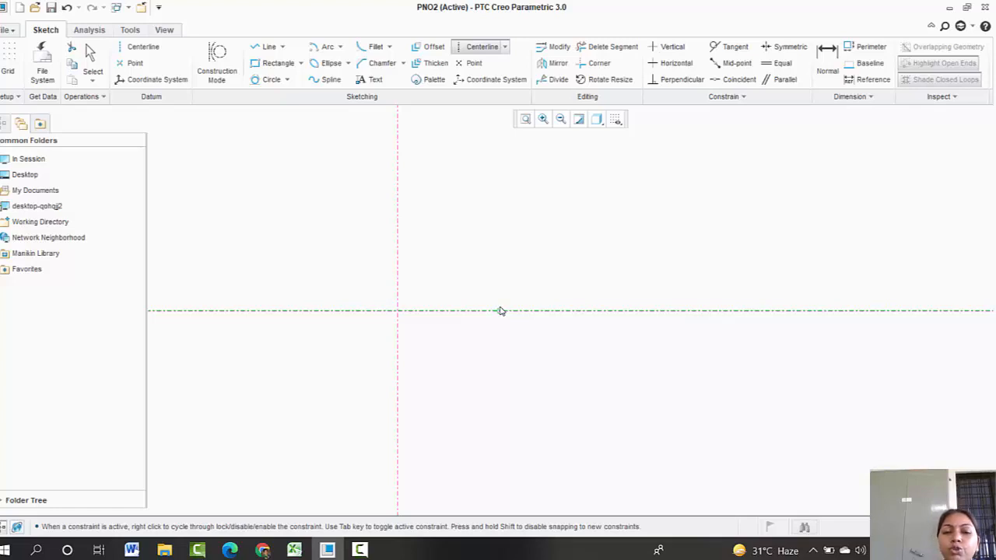
{"action": "middle_click", "coordinate": [467, 267]}
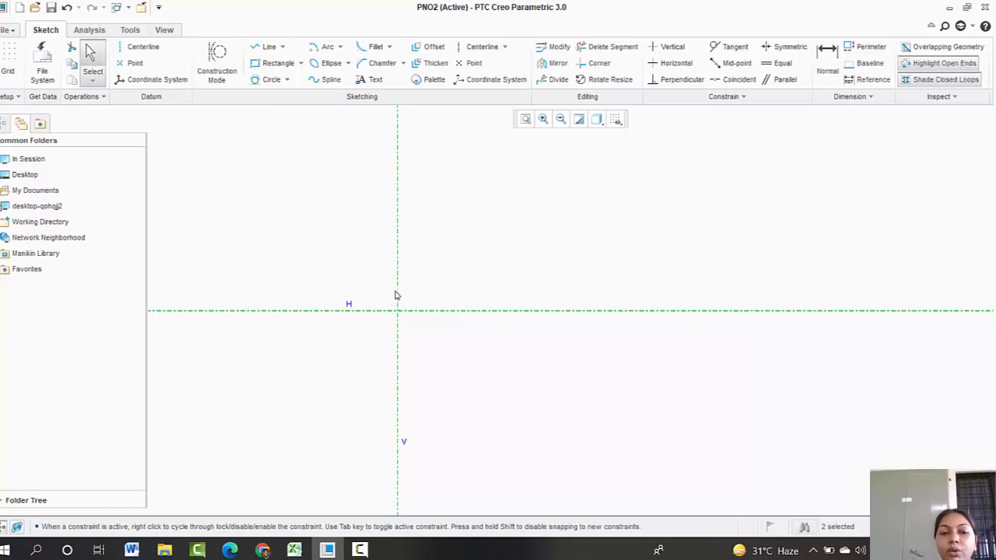
{"action": "key", "text": "Delete"}
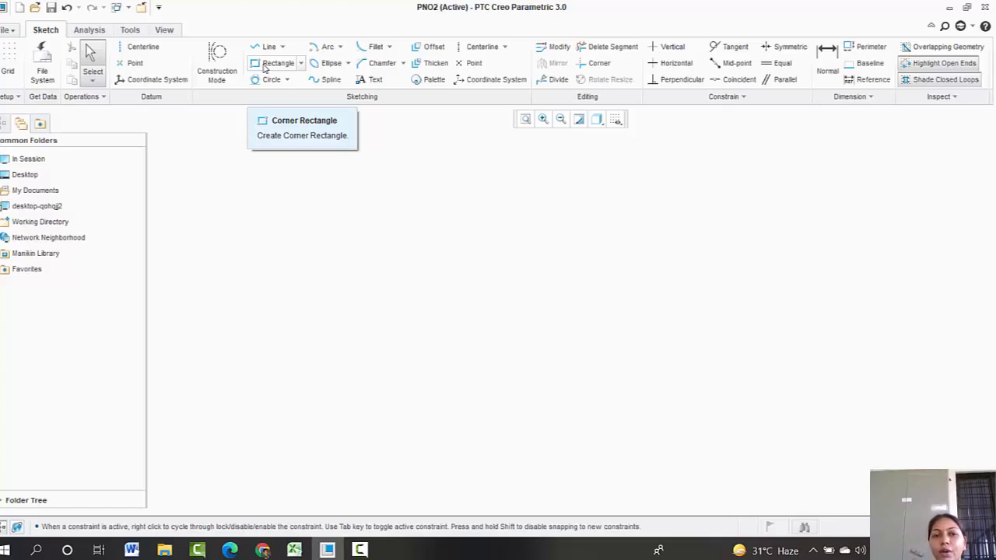
Step: Draw a horizontal line about 8.65 units long with the Line tool
{"action": "left_click", "coordinate": [280, 64]}
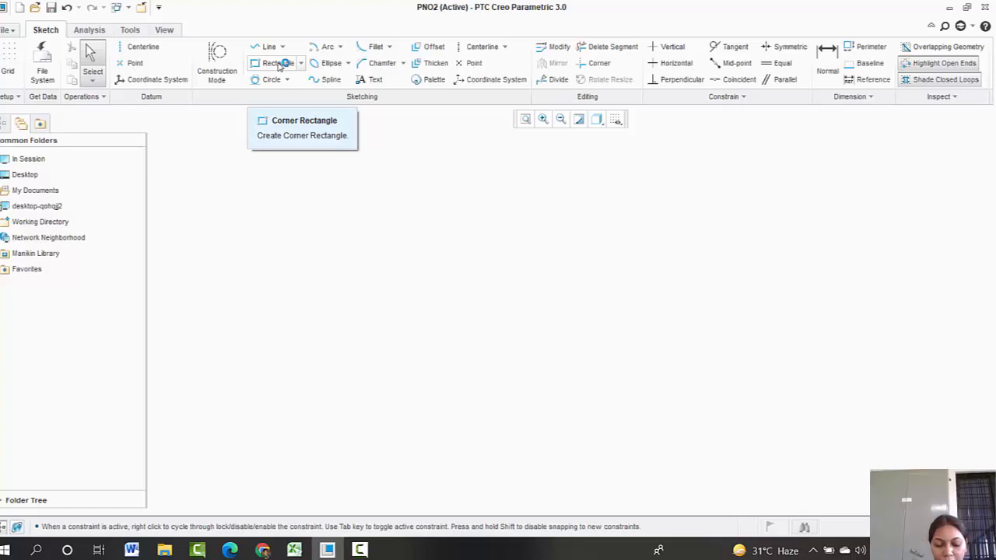
{"action": "left_click", "coordinate": [269, 46]}
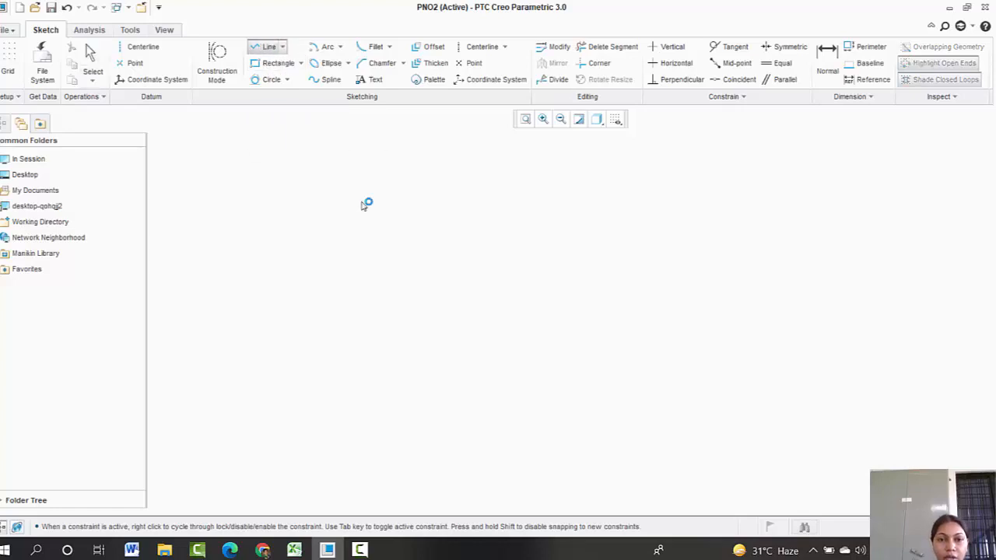
{"action": "left_click", "coordinate": [371, 227]}
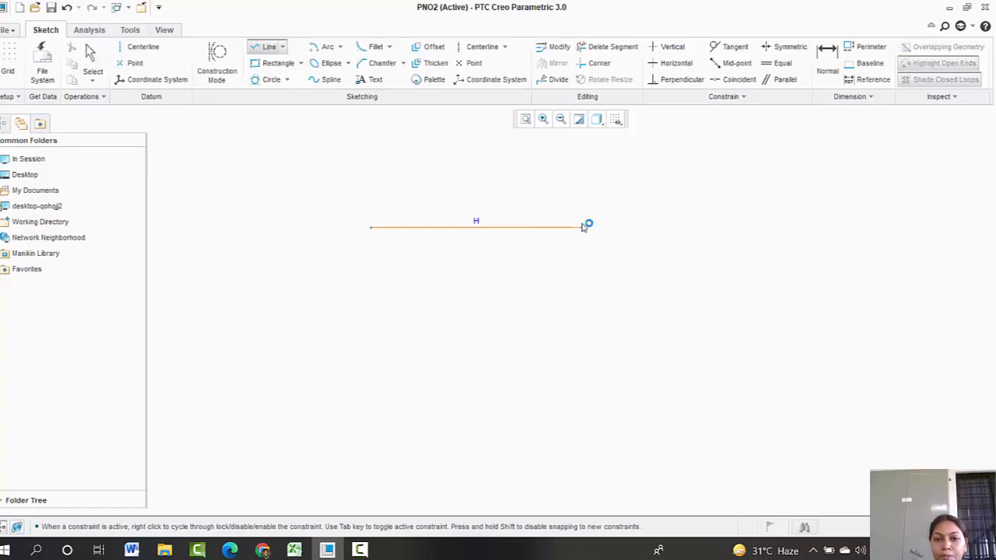
{"action": "left_click", "coordinate": [582, 227]}
{"action": "middle_click", "coordinate": [613, 277]}
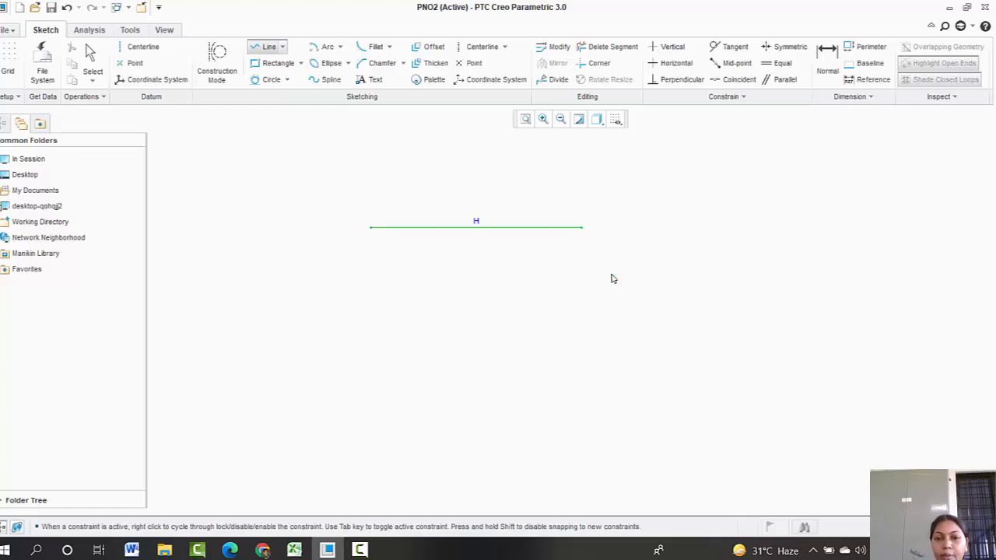
{"action": "middle_click", "coordinate": [623, 273]}
Step: Add a vertical centerline through the middle of the horizontal line
{"action": "left_click", "coordinate": [482, 46]}
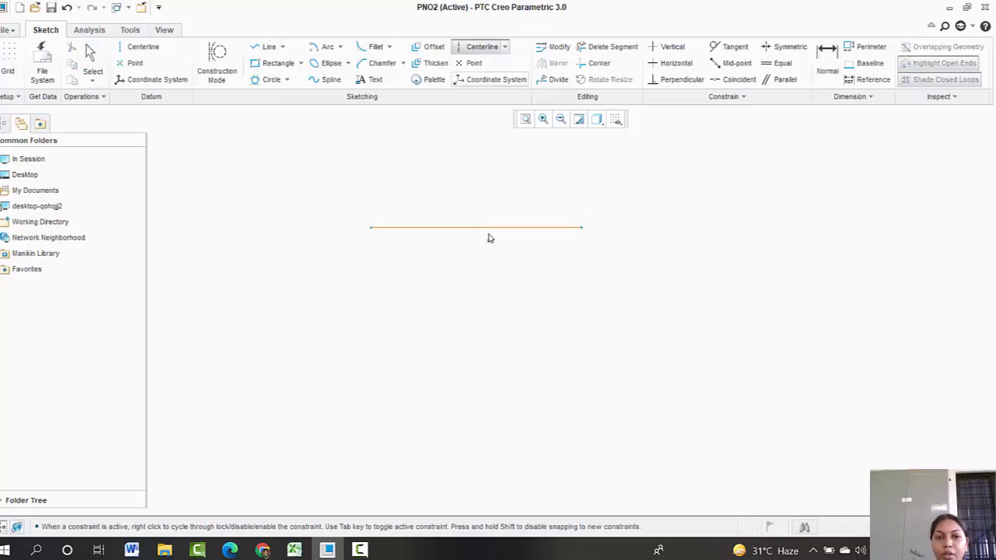
{"action": "left_click", "coordinate": [471, 184]}
{"action": "left_click", "coordinate": [476, 263]}
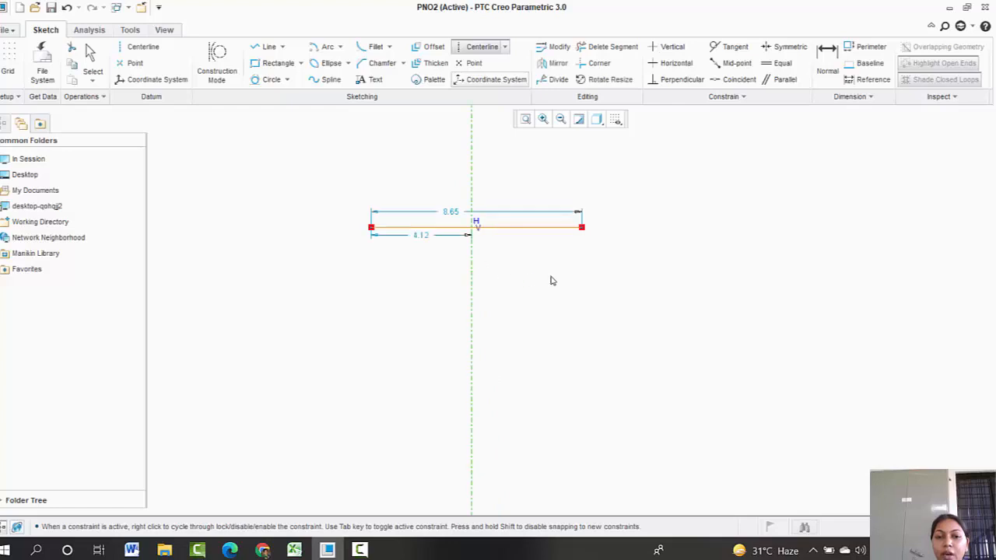
{"action": "middle_click", "coordinate": [548, 275]}
Step: Select the horizontal line and delete it
{"action": "left_click", "coordinate": [445, 225]}
{"action": "key", "text": "Delete"}
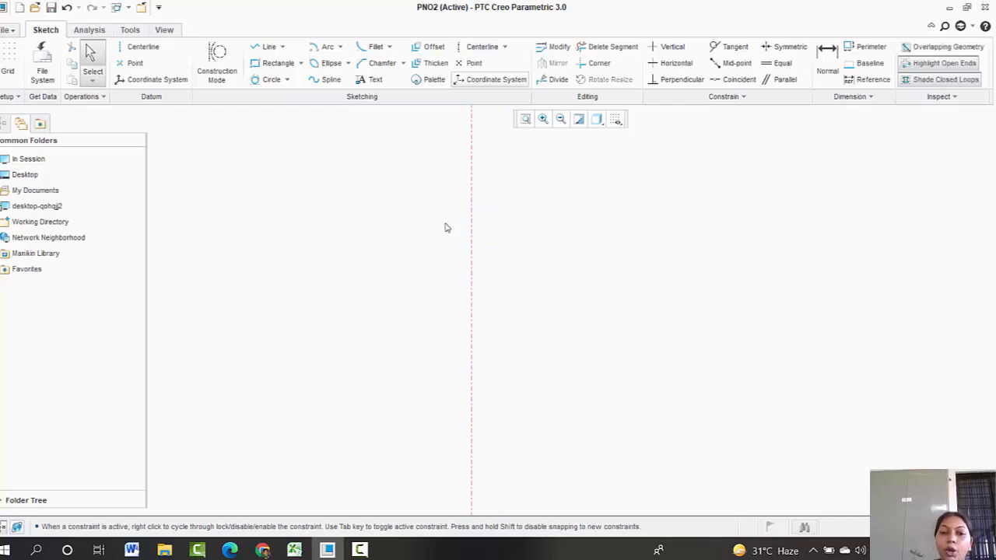
Step: Draw a horizontal line symmetric about the vertical centerline, about 7.12 units long
{"action": "left_click", "coordinate": [264, 48]}
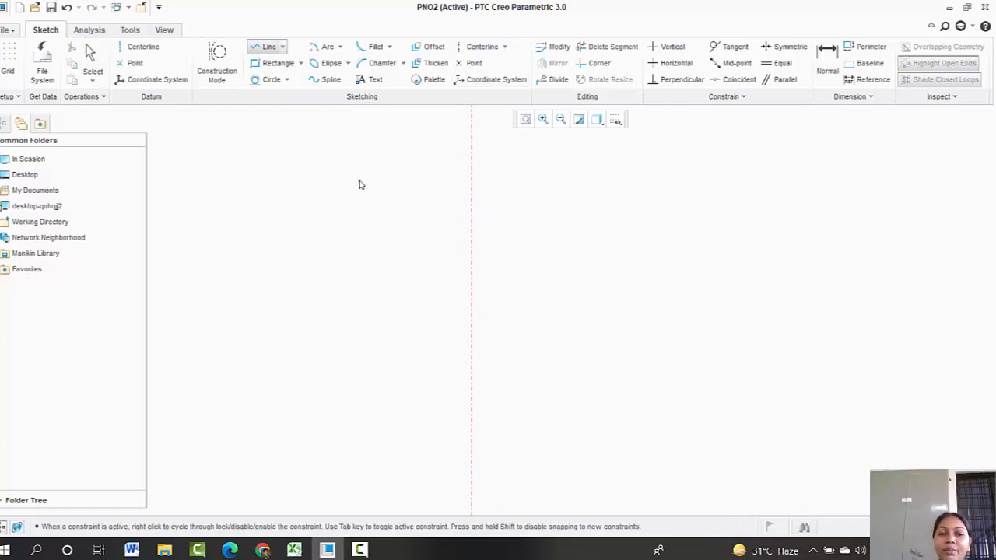
{"action": "left_click", "coordinate": [385, 230]}
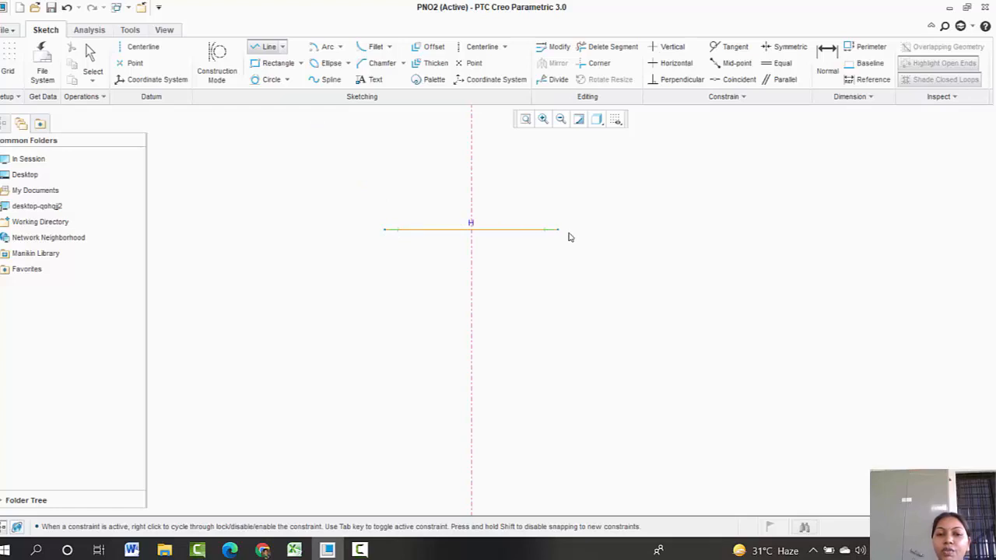
{"action": "left_click", "coordinate": [568, 235]}
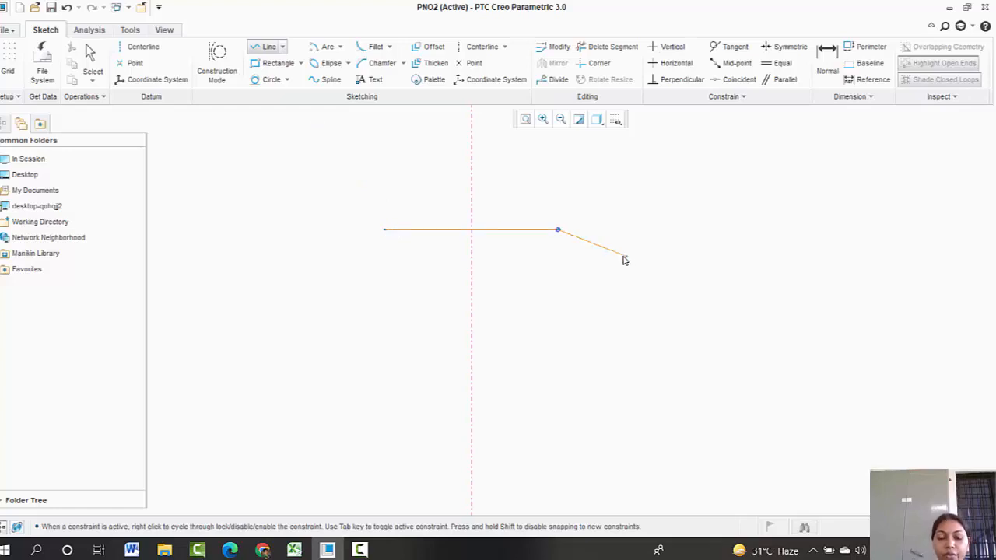
{"action": "middle_click", "coordinate": [571, 256]}
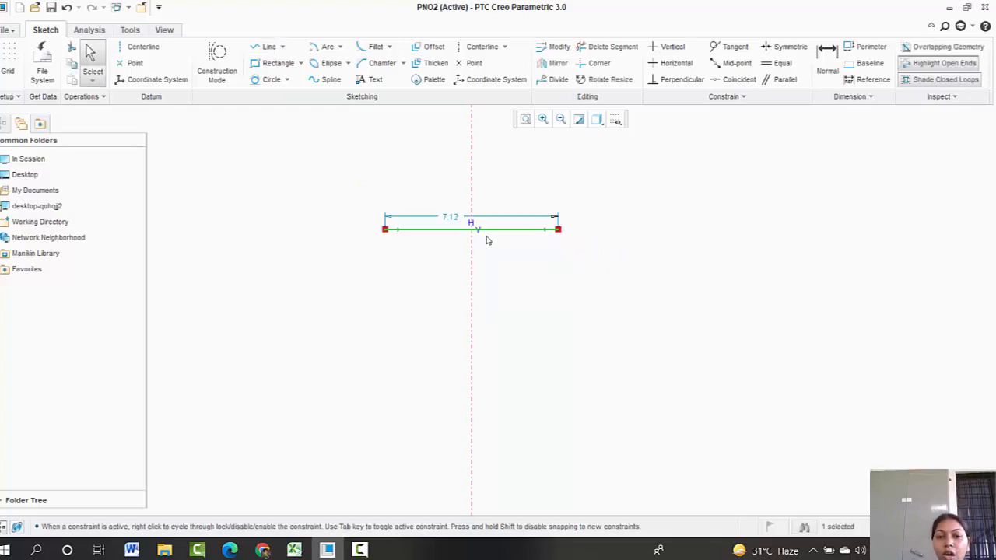
Step: Set the horizontal line's length to 80
{"action": "double_click", "coordinate": [452, 218]}
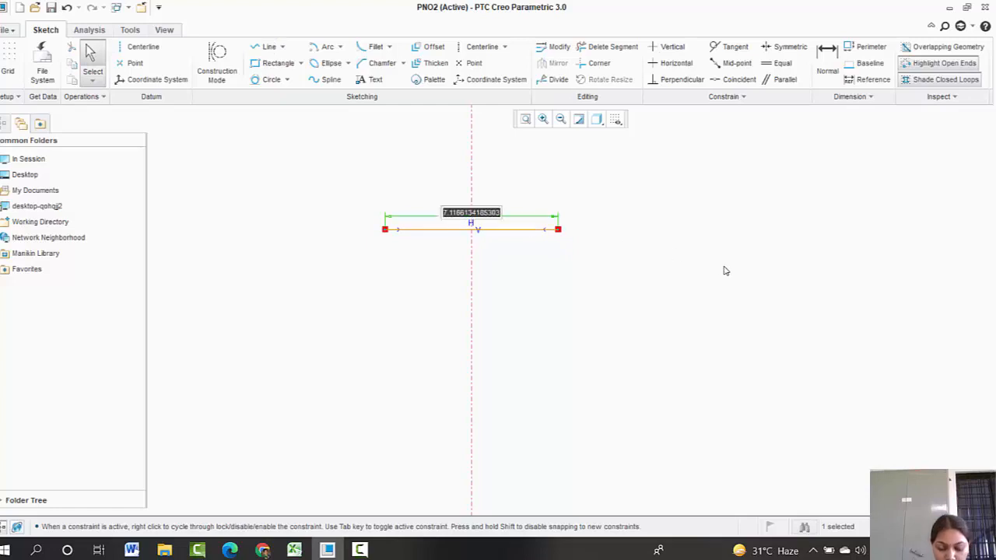
{"action": "type", "text": "80"}
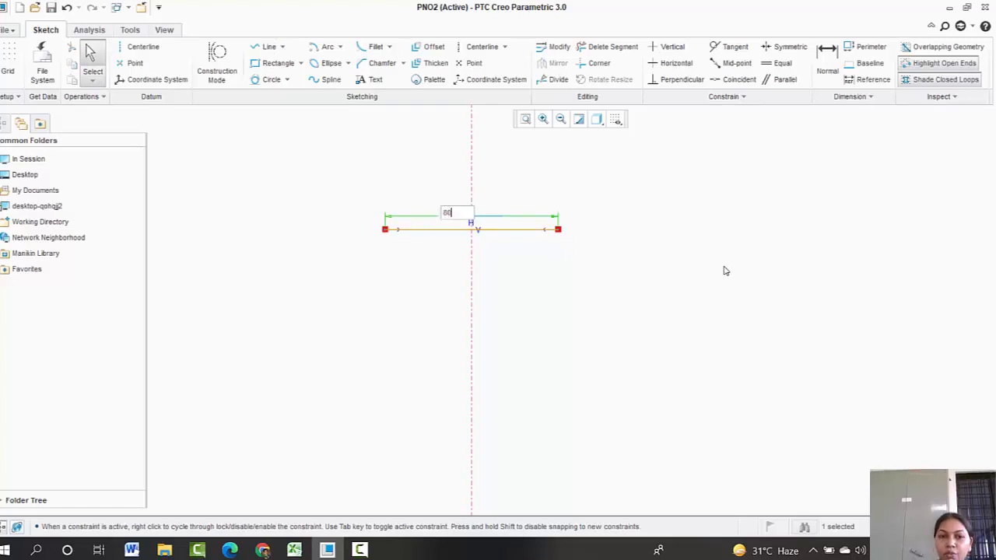
{"action": "key", "text": "Return"}
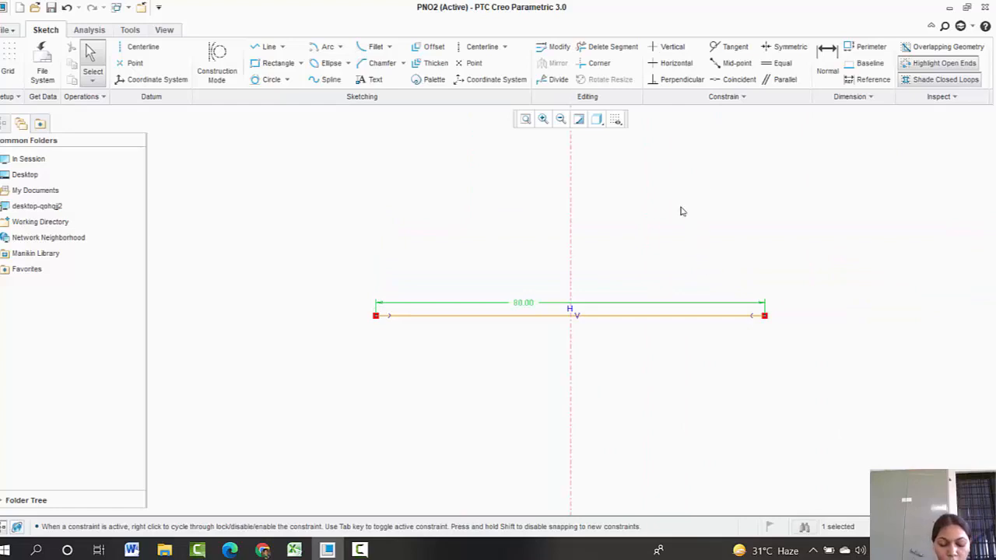
Step: Draw a connected line chain from the 80 line's right end forming a stepped C-shaped profile ending on the centerline
{"action": "left_click", "coordinate": [265, 47]}
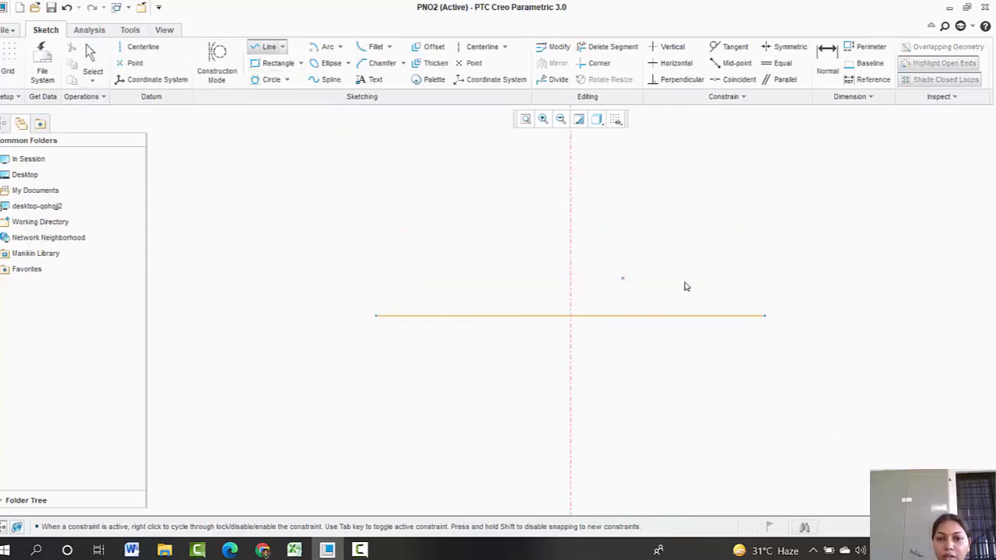
{"action": "left_click", "coordinate": [766, 316]}
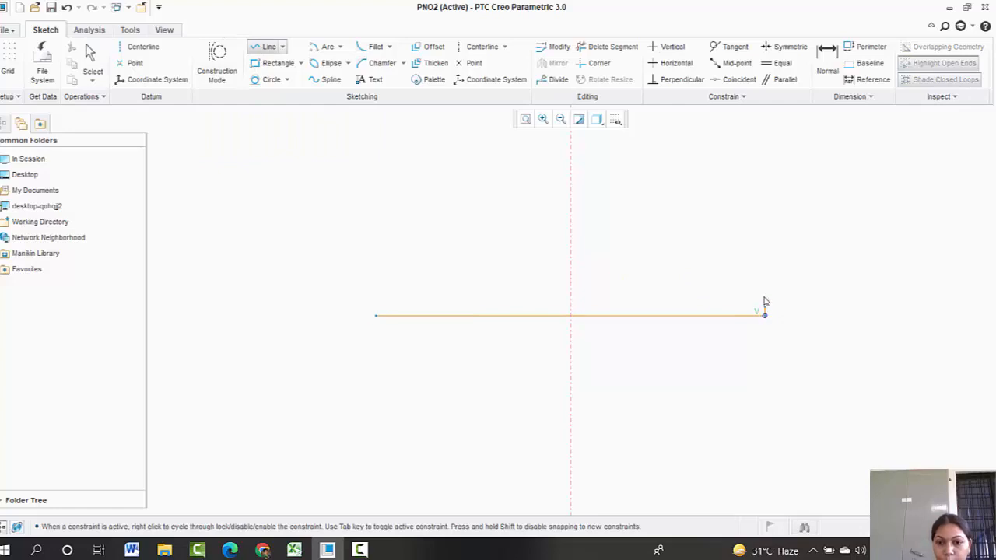
{"action": "left_click", "coordinate": [765, 280]}
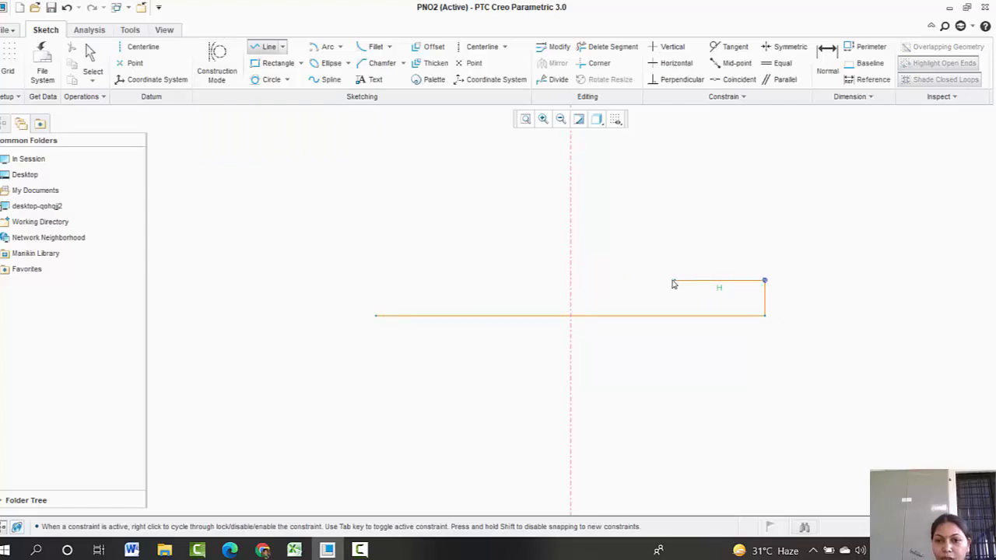
{"action": "left_click", "coordinate": [654, 280]}
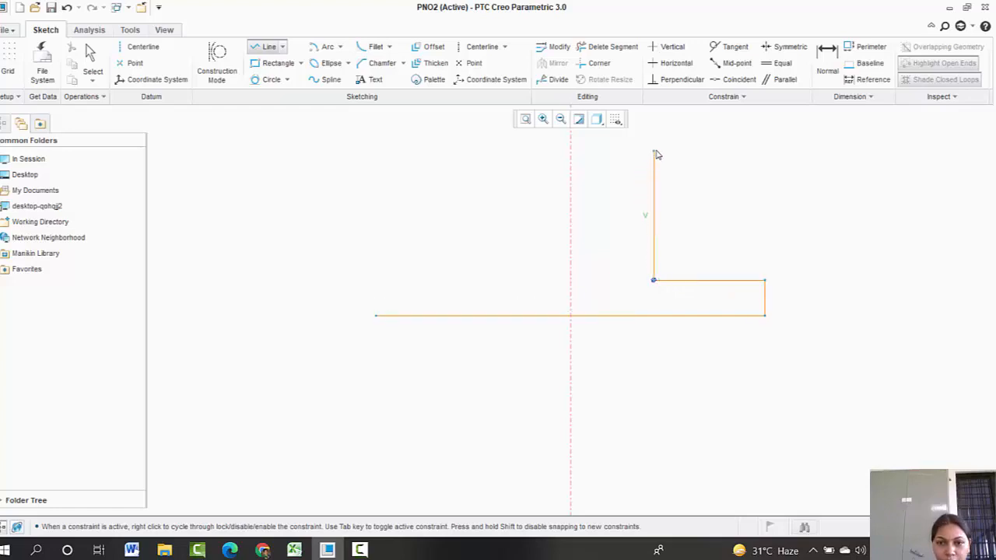
{"action": "left_click", "coordinate": [654, 150]}
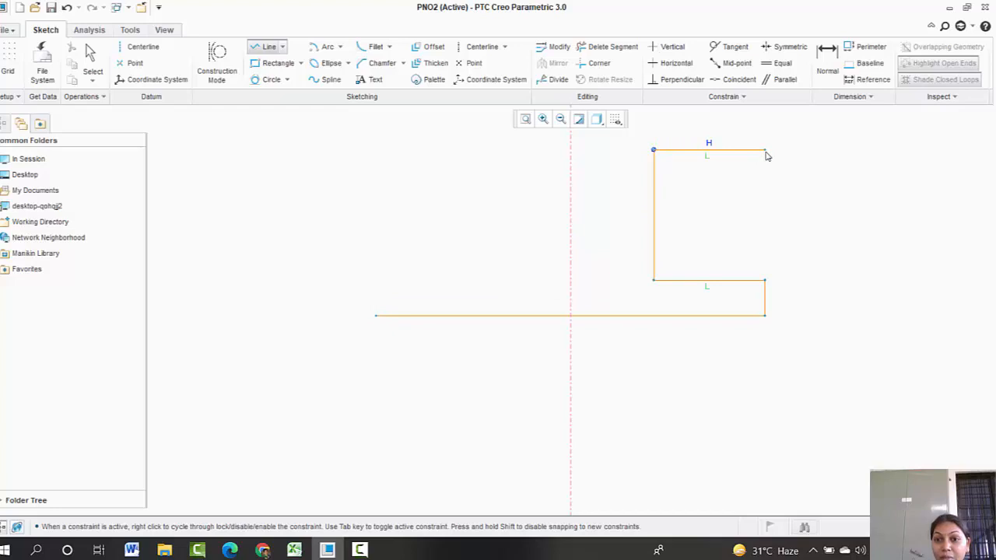
{"action": "left_click", "coordinate": [764, 150]}
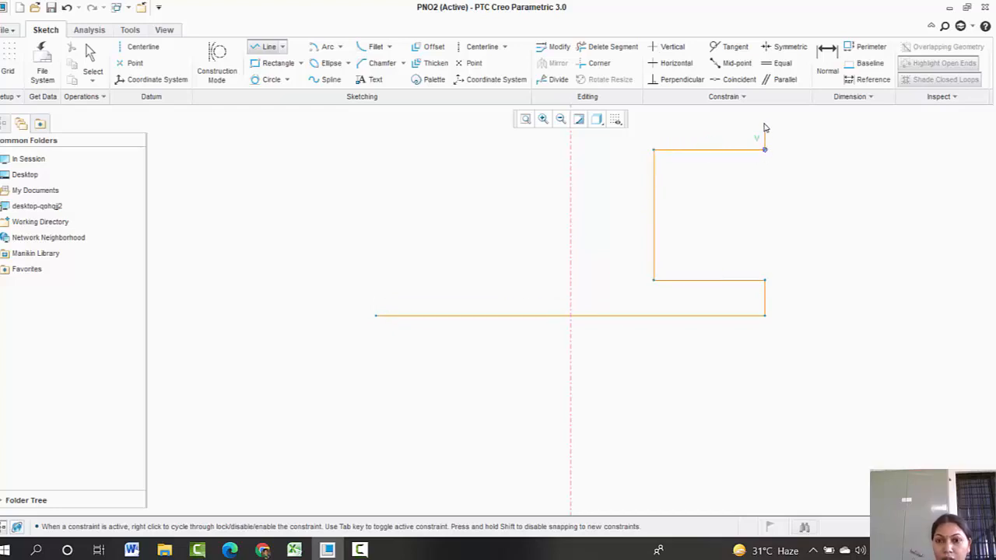
{"action": "left_click", "coordinate": [765, 115]}
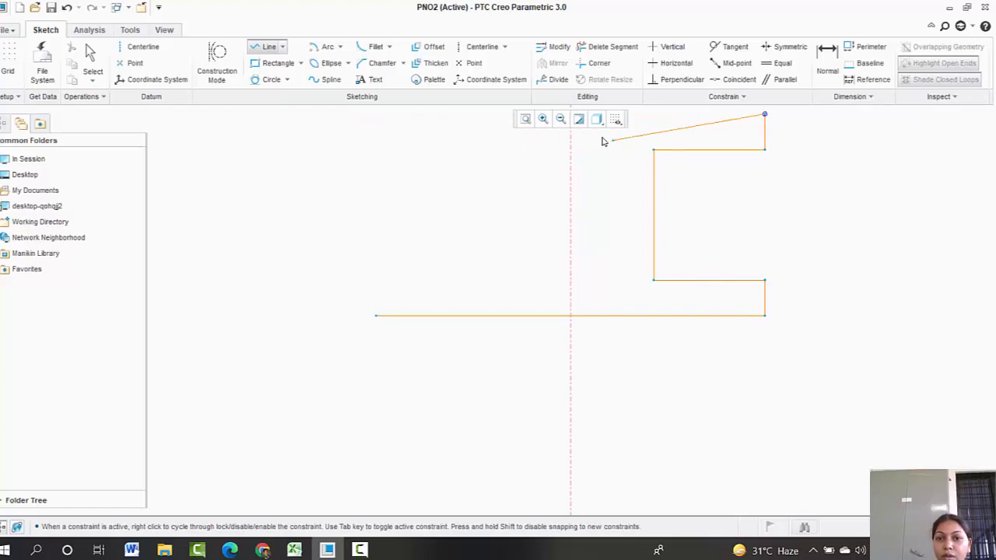
{"action": "left_click", "coordinate": [571, 114]}
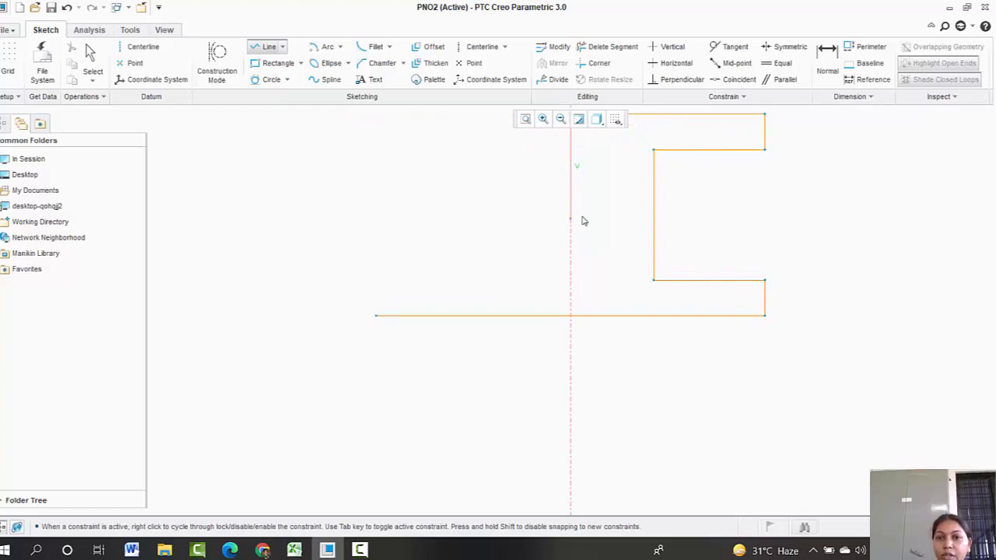
{"action": "middle_click", "coordinate": [583, 218]}
{"action": "middle_click", "coordinate": [589, 251]}
{"action": "mouse_move", "coordinate": [649, 325]}
{"action": "middle_mouse_down", "text": "shift"}
{"action": "mouse_move", "coordinate": [636, 374]}
{"action": "mouse_move", "coordinate": [646, 395]}
{"action": "middle_mouse_up", "text": "shift"}
{"action": "left_click", "coordinate": [773, 354]}
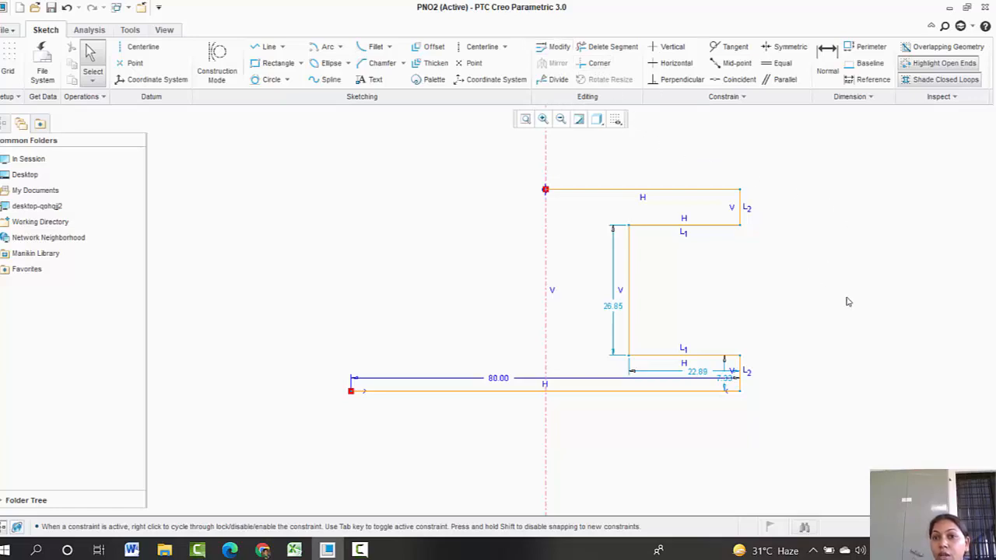
Step: Dimension the vertical distance between the bottom and top horizontal lines as 60
{"action": "left_click", "coordinate": [827, 57]}
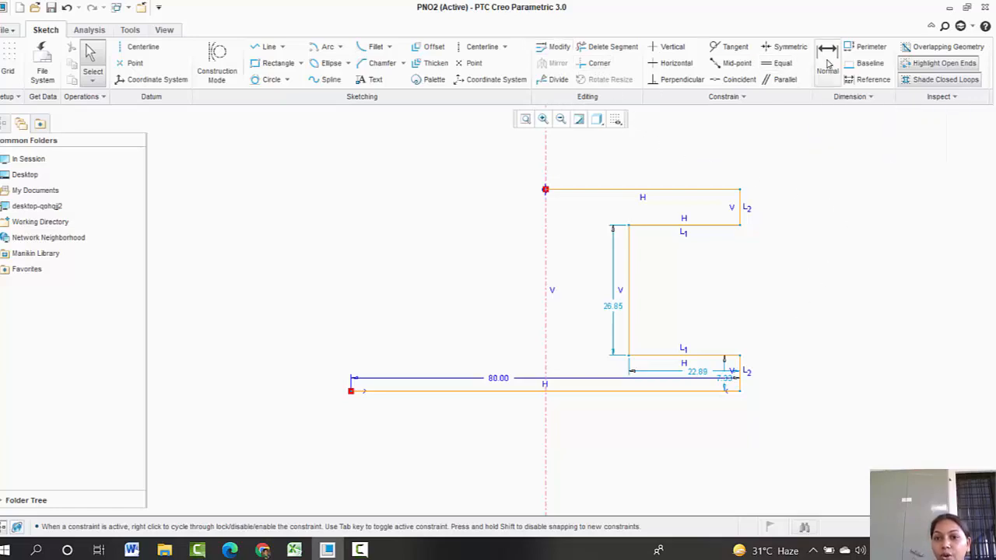
{"action": "left_click", "coordinate": [689, 391]}
{"action": "left_click", "coordinate": [665, 189]}
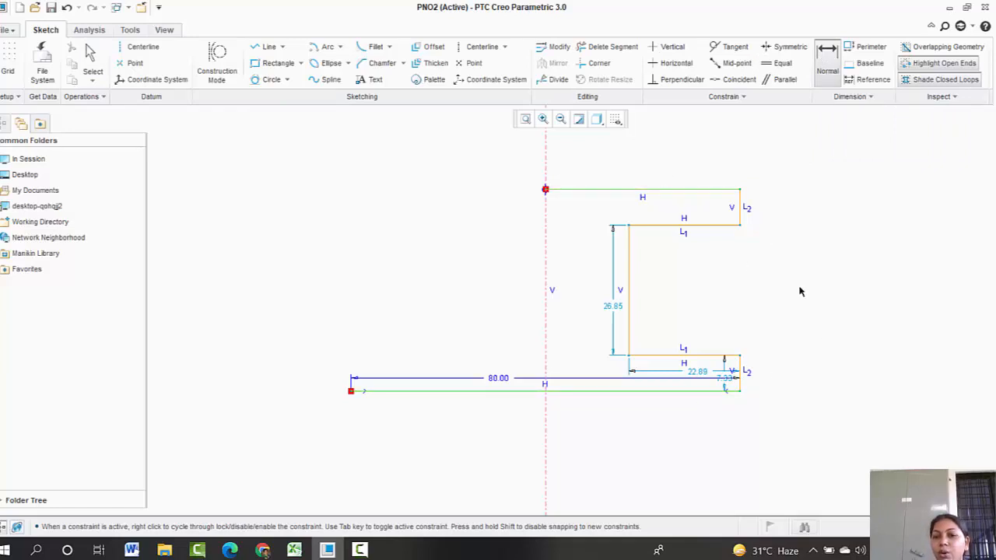
{"action": "middle_click", "coordinate": [800, 291]}
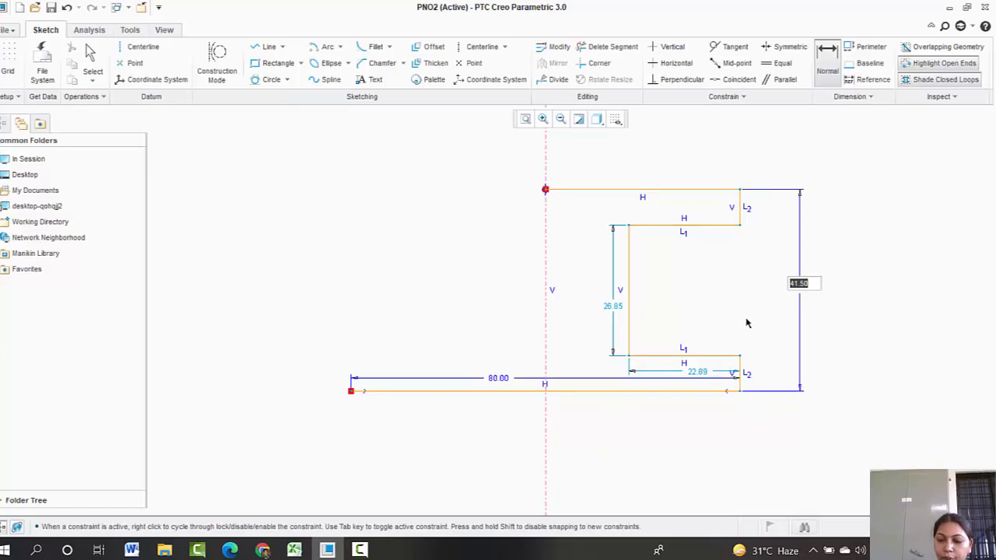
{"action": "type", "text": "60"}
{"action": "key", "text": "Return"}
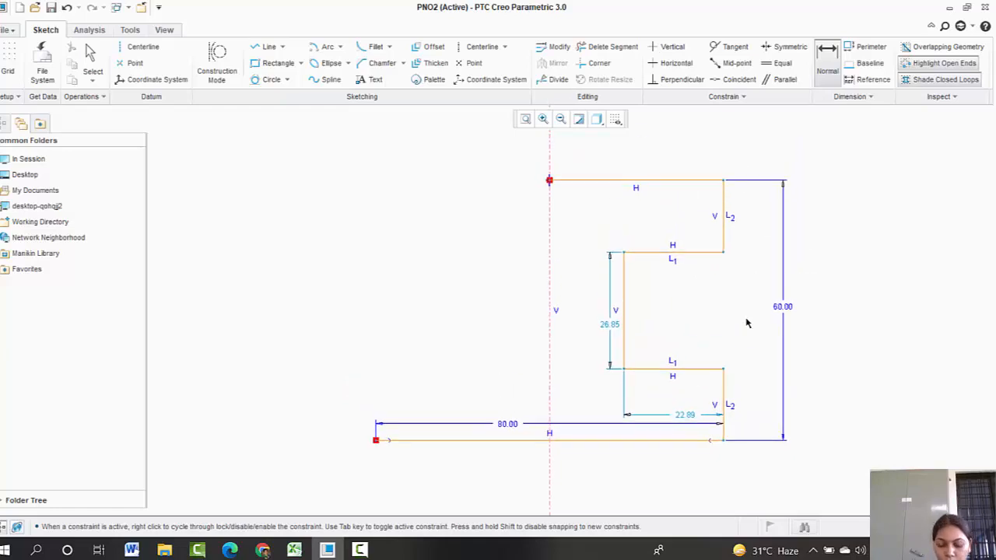
Step: Dimension the height of the lower right vertical step as 10
{"action": "left_click", "coordinate": [725, 403]}
{"action": "middle_click", "coordinate": [744, 400]}
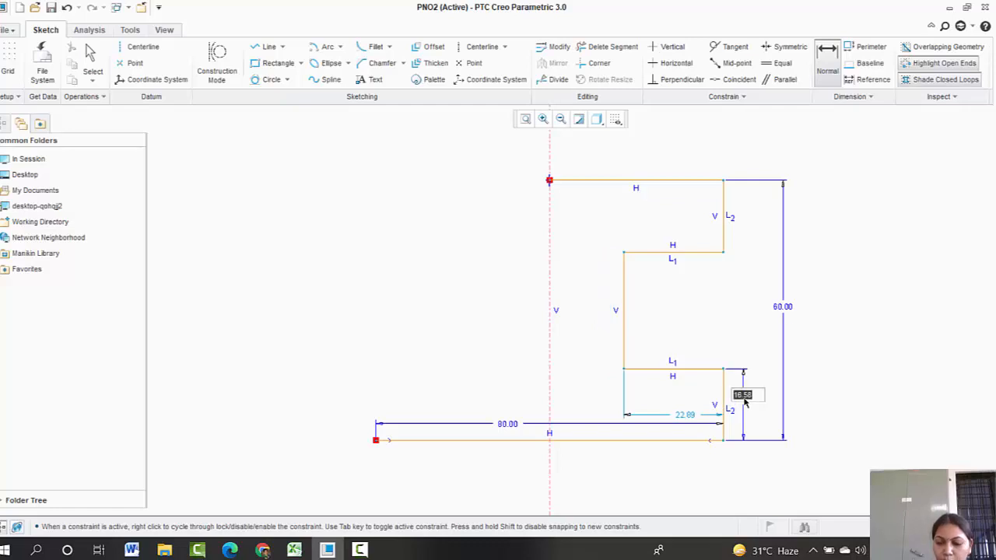
{"action": "type", "text": "10"}
{"action": "key", "text": "Return"}
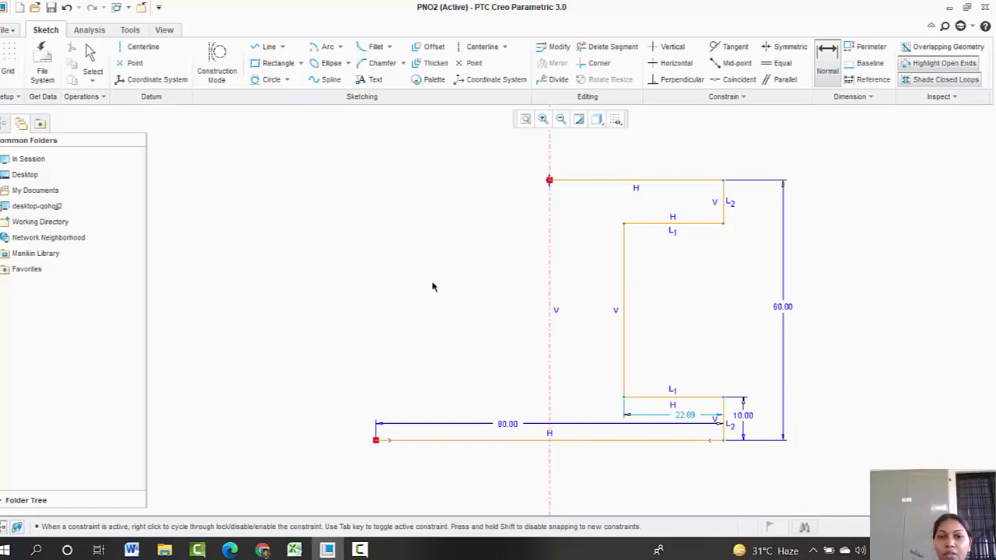
{"action": "key", "text": "Escape"}
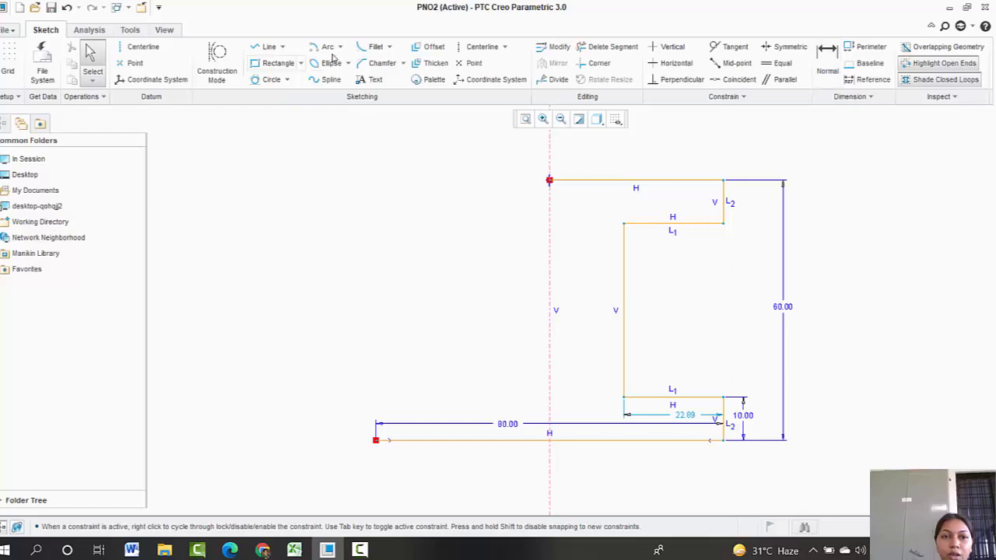
Step: Add a circular trim fillet at the lower inner corner of the profile and set its radius to 10
{"action": "left_click", "coordinate": [389, 47]}
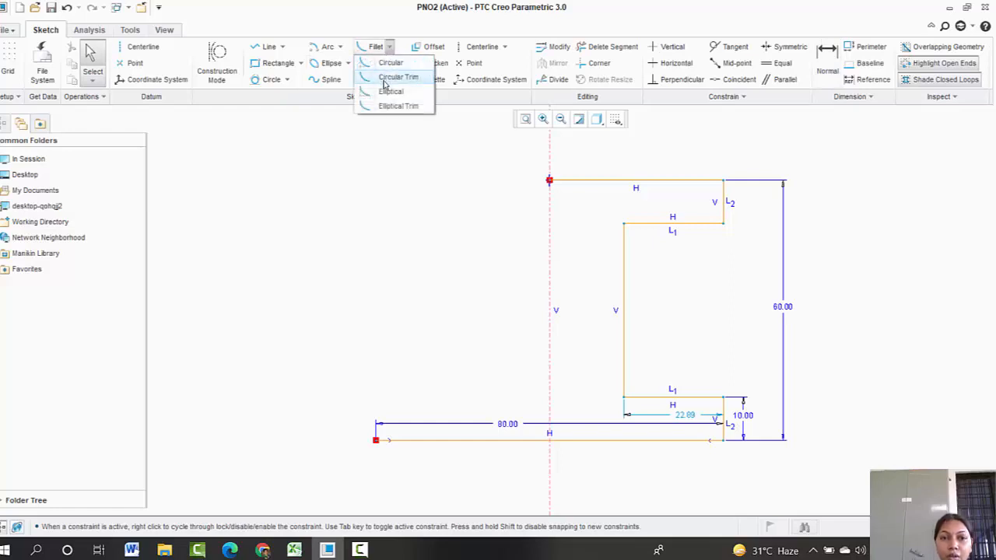
{"action": "left_click", "coordinate": [390, 78]}
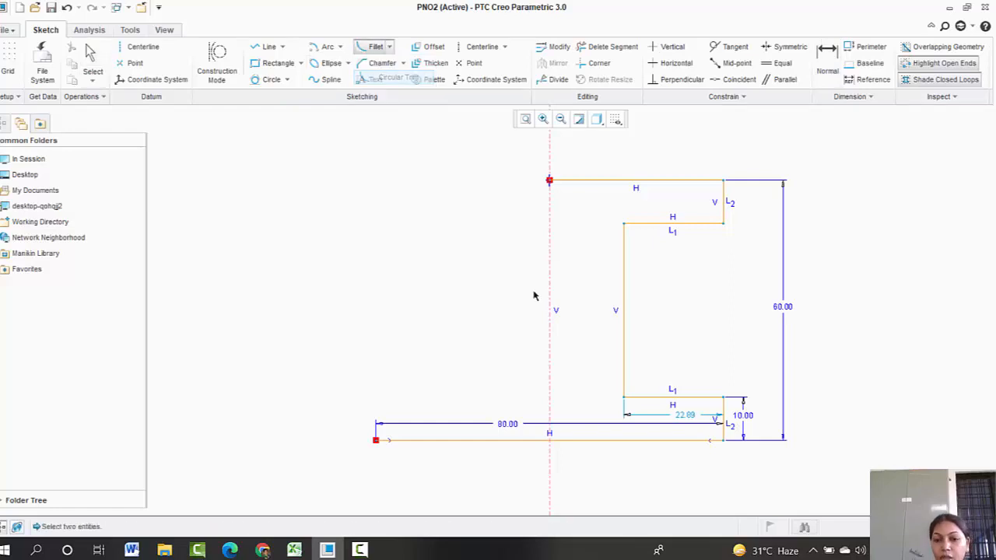
{"action": "left_click", "coordinate": [645, 398]}
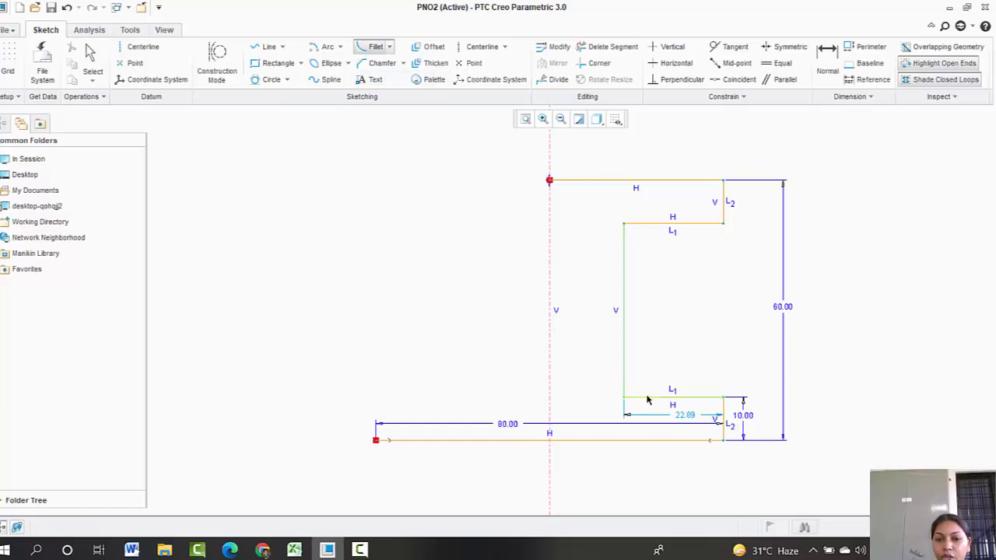
{"action": "left_click", "coordinate": [623, 378]}
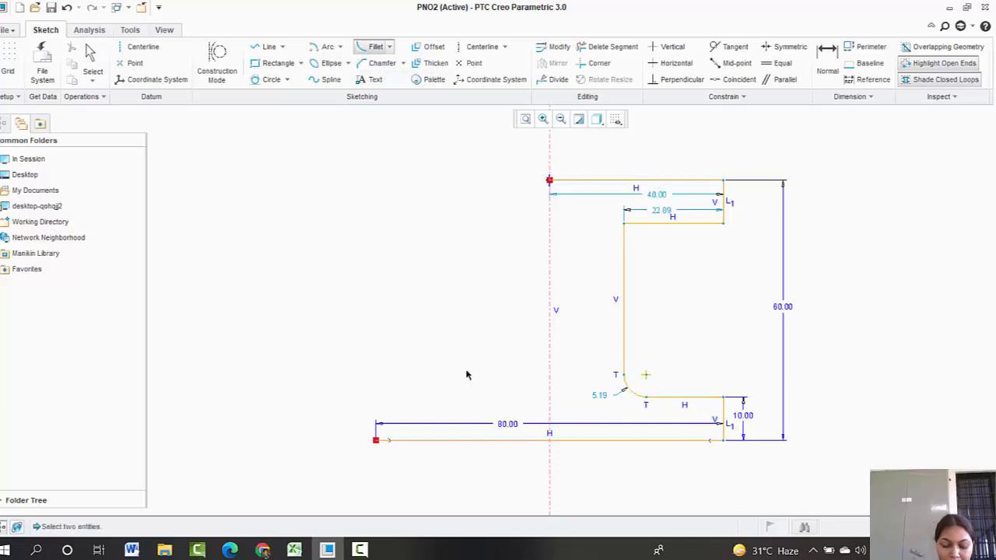
{"action": "middle_click", "coordinate": [532, 367]}
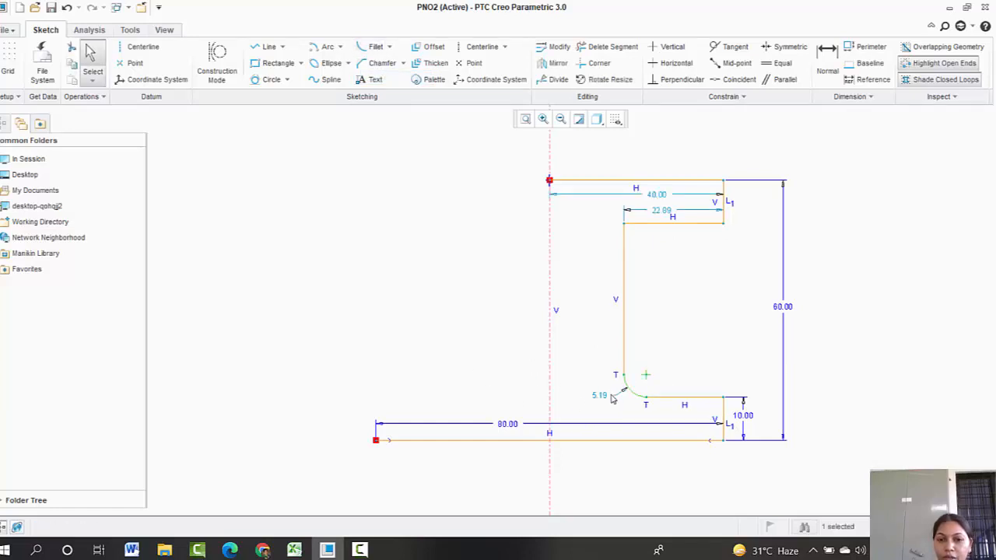
{"action": "double_click", "coordinate": [600, 396]}
{"action": "type", "text": "10"}
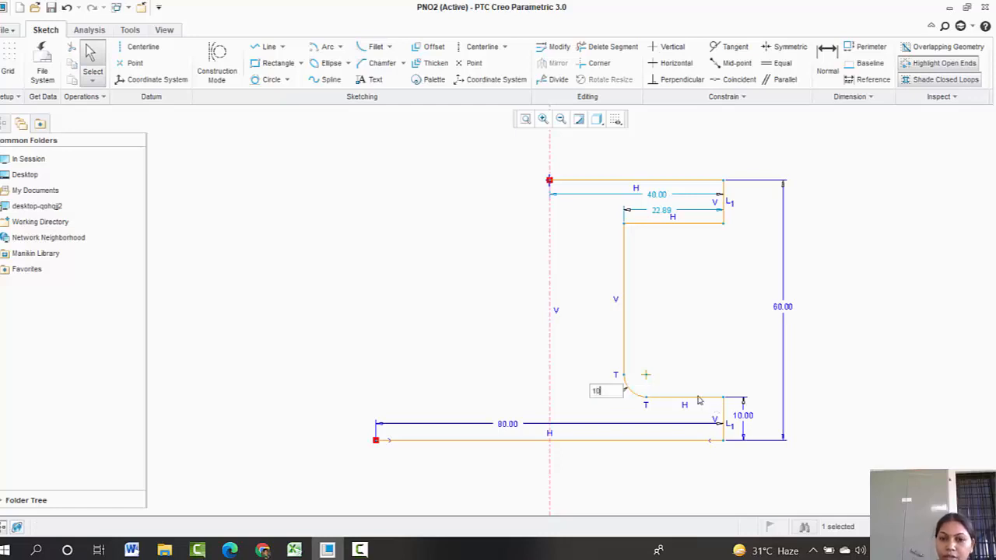
{"action": "key", "text": "Return"}
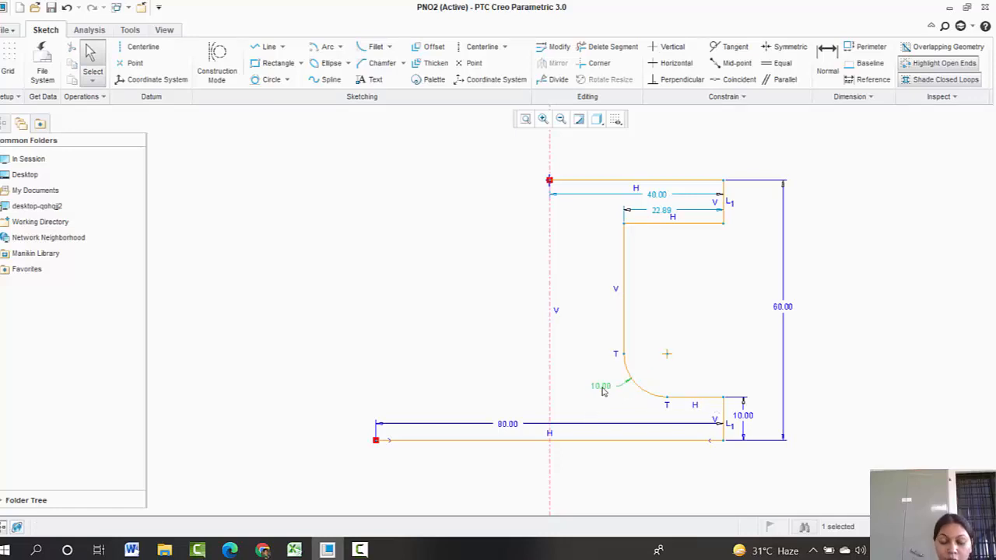
Step: Try to dimension the lower fillet centre's height from the bottom line, then undo it
{"action": "left_click", "coordinate": [826, 64]}
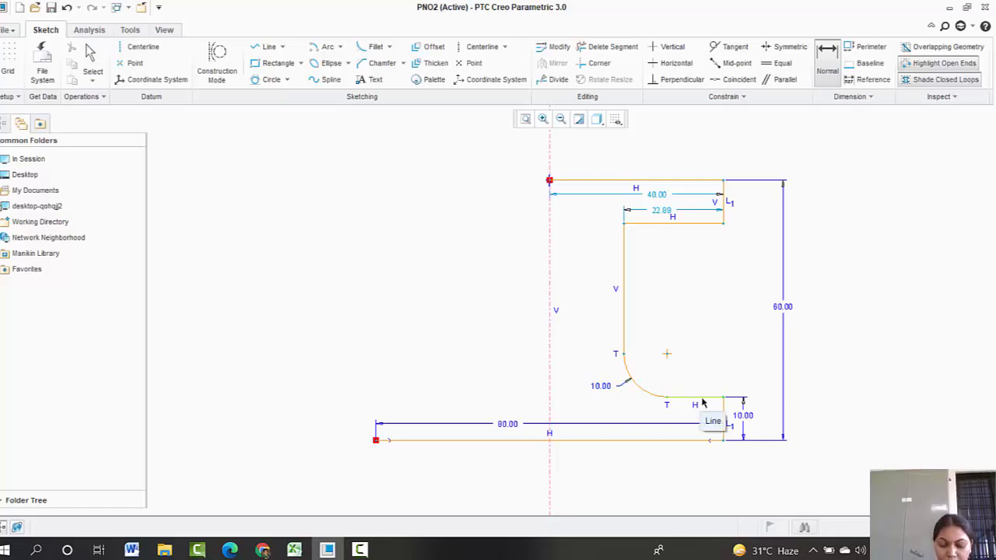
{"action": "left_click", "coordinate": [705, 441]}
{"action": "left_click", "coordinate": [667, 355]}
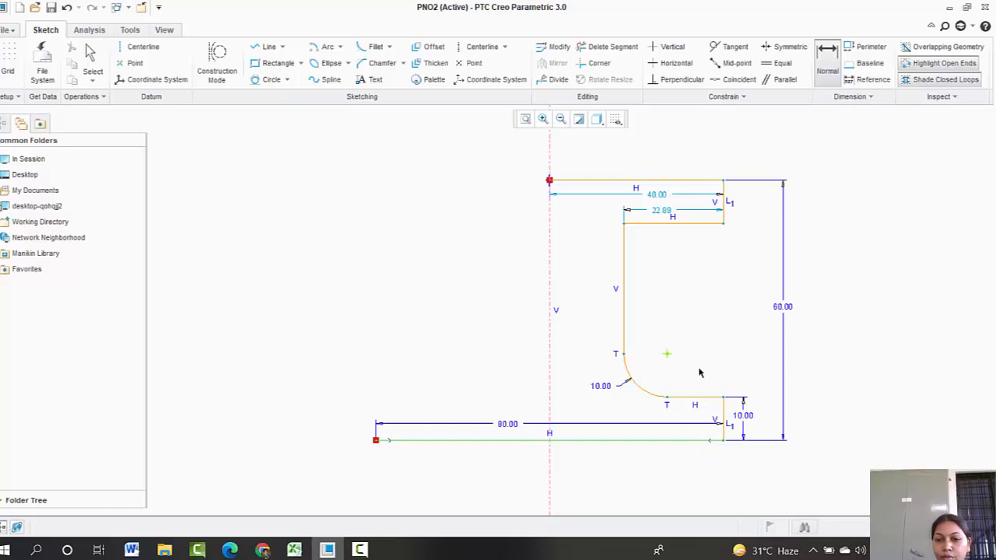
{"action": "middle_click", "coordinate": [767, 381]}
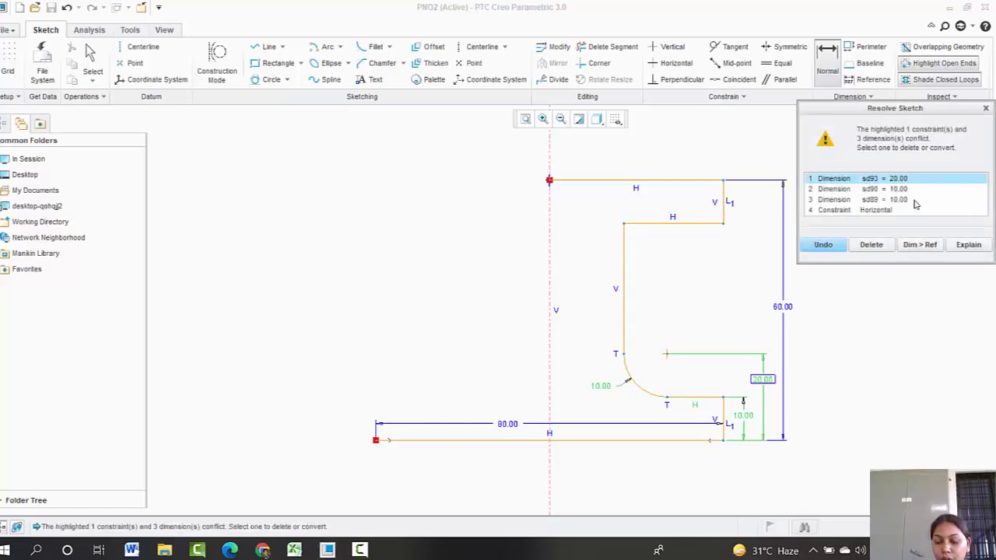
{"action": "left_click", "coordinate": [823, 245]}
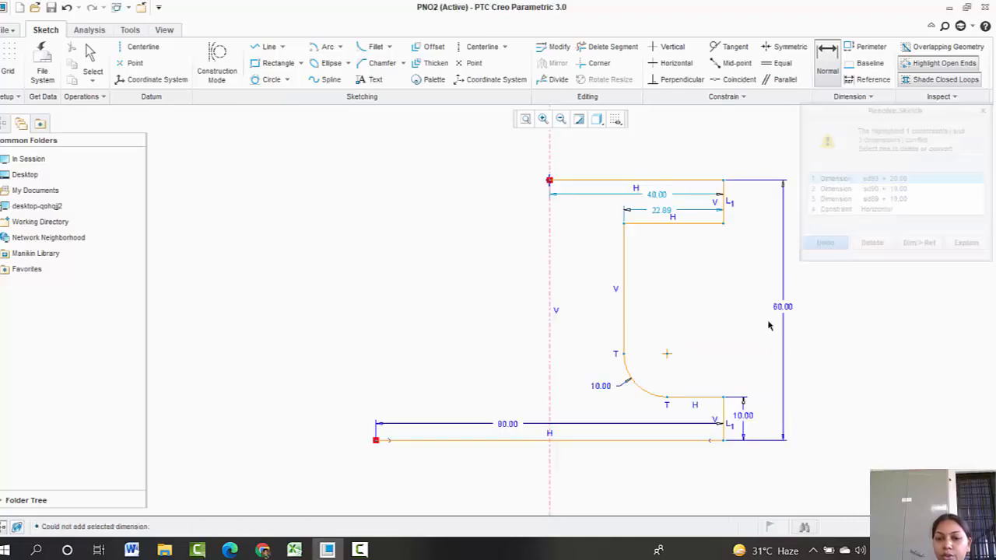
Step: Dimension the short horizontal segment beside the lower fillet as 10
{"action": "left_click", "coordinate": [690, 398]}
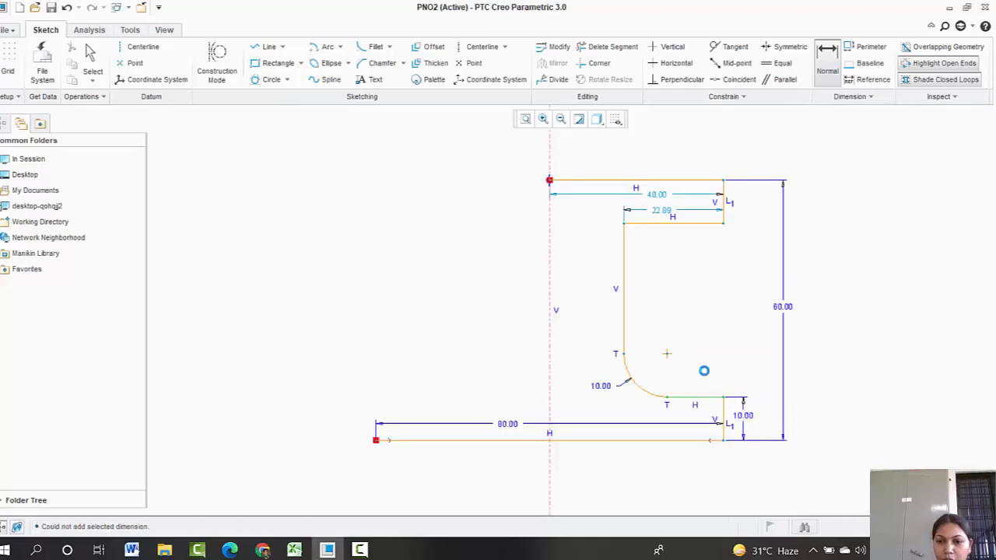
{"action": "middle_click", "coordinate": [702, 369]}
{"action": "type", "text": "10"}
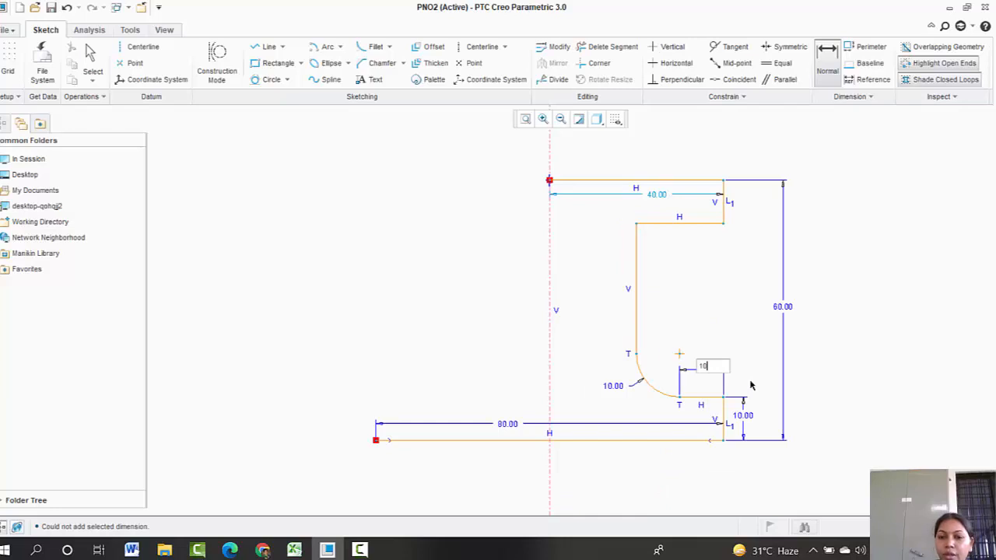
{"action": "key", "text": "Return"}
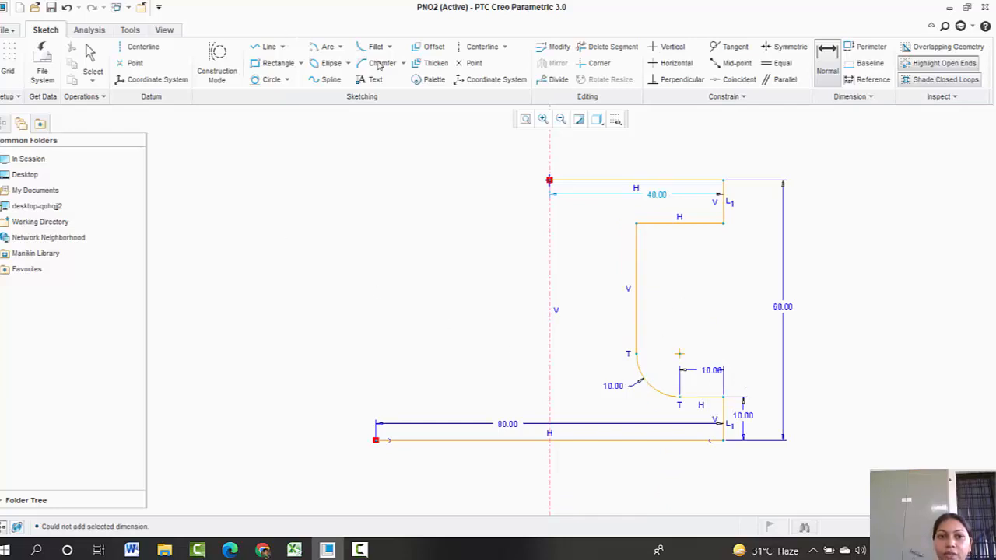
Step: Add a circular trim fillet at the upper inner corner and set its radius to 10
{"action": "left_click", "coordinate": [376, 46]}
{"action": "left_click", "coordinate": [634, 252]}
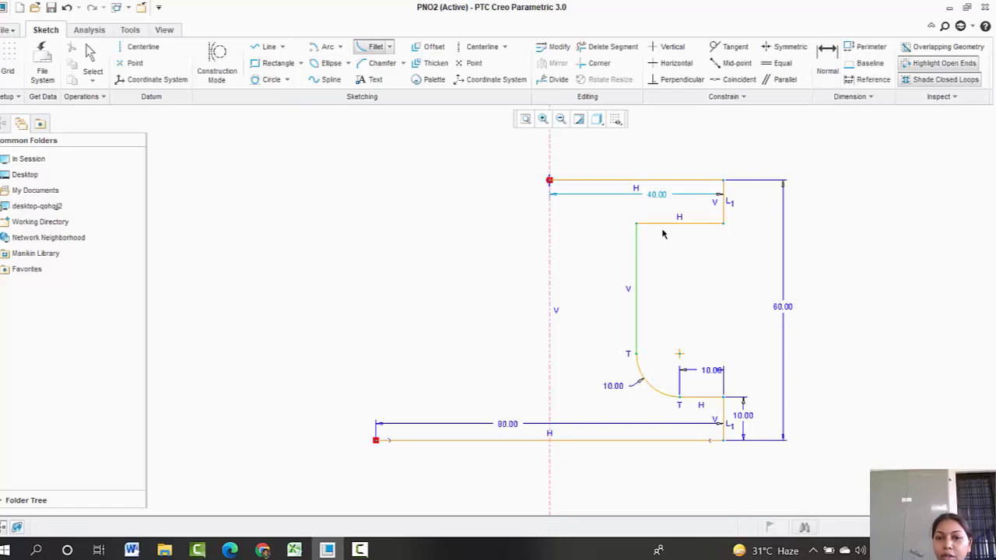
{"action": "left_click", "coordinate": [663, 225]}
{"action": "middle_click", "coordinate": [579, 246]}
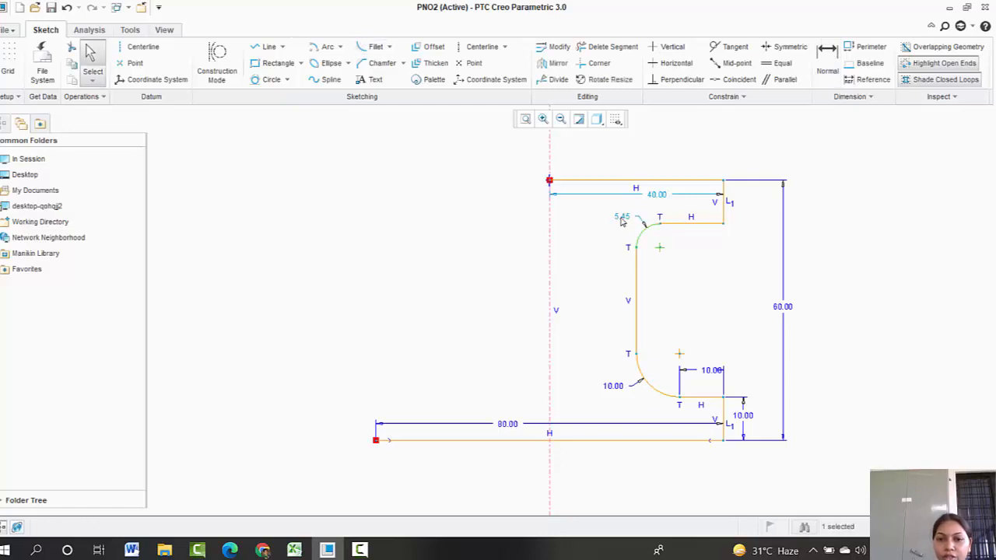
{"action": "left_click", "coordinate": [622, 217]}
{"action": "type", "text": "10"}
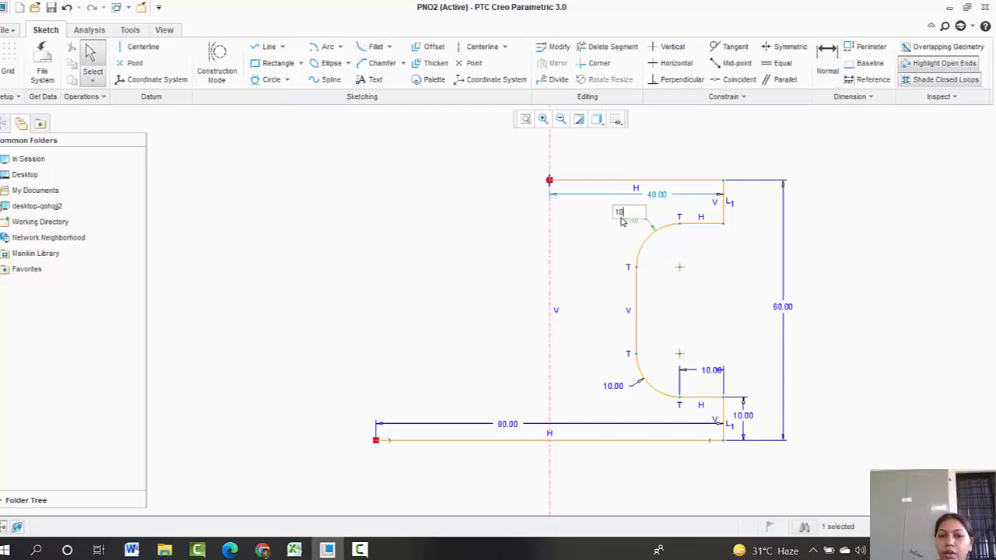
{"action": "key", "text": "Return"}
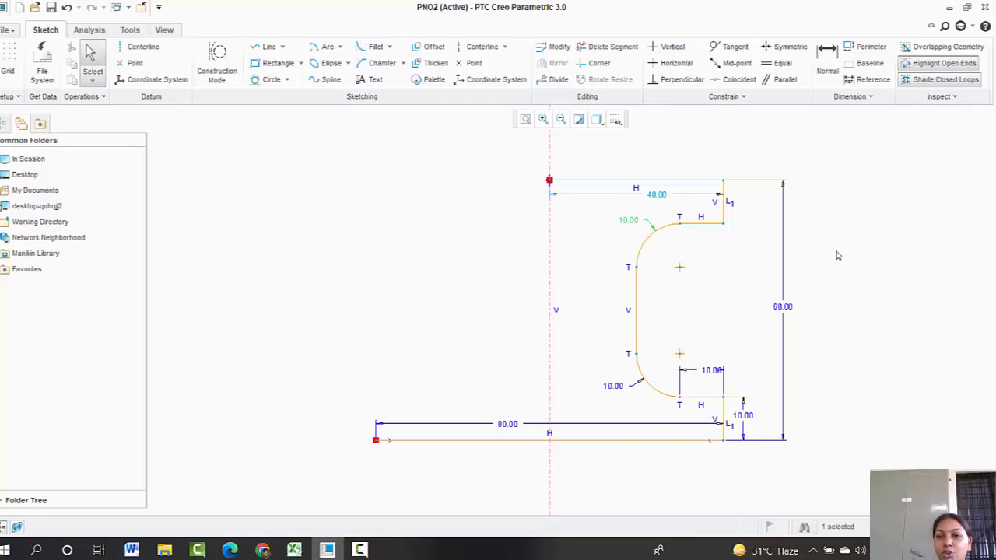
Step: Try to make the two fillet arcs equal in radius, then undo the conflict
{"action": "left_click", "coordinate": [778, 63]}
{"action": "left_click", "coordinate": [642, 371]}
{"action": "left_click", "coordinate": [651, 243]}
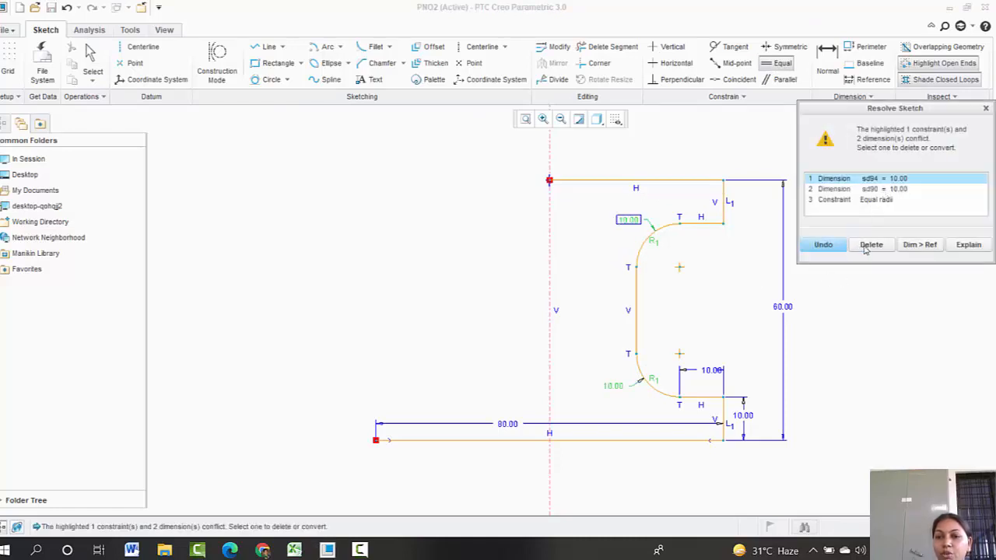
{"action": "left_click", "coordinate": [823, 245]}
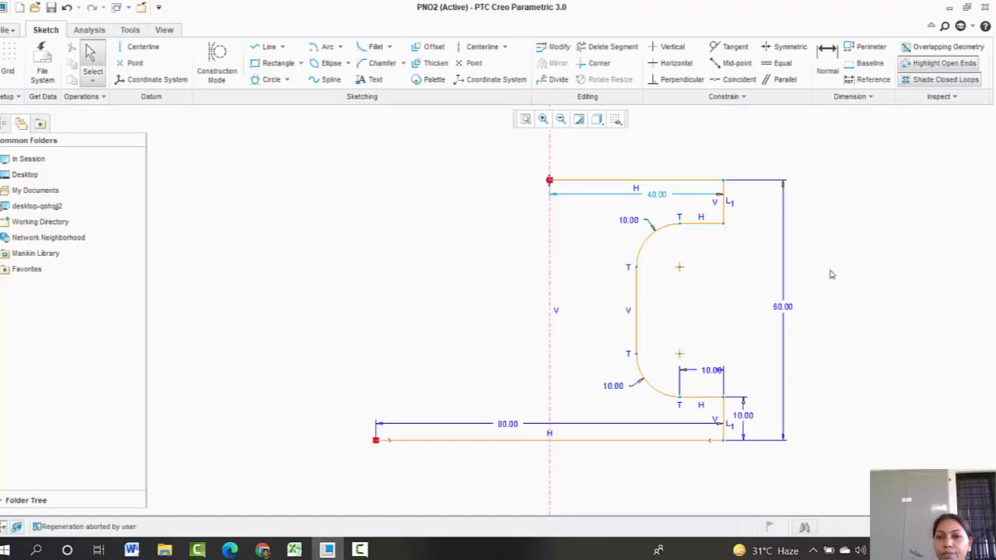
Step: Constrain the two fillet arcs to equal radii, deleting the upper fillet's radius dimension to resolve the conflict
{"action": "left_click", "coordinate": [778, 63]}
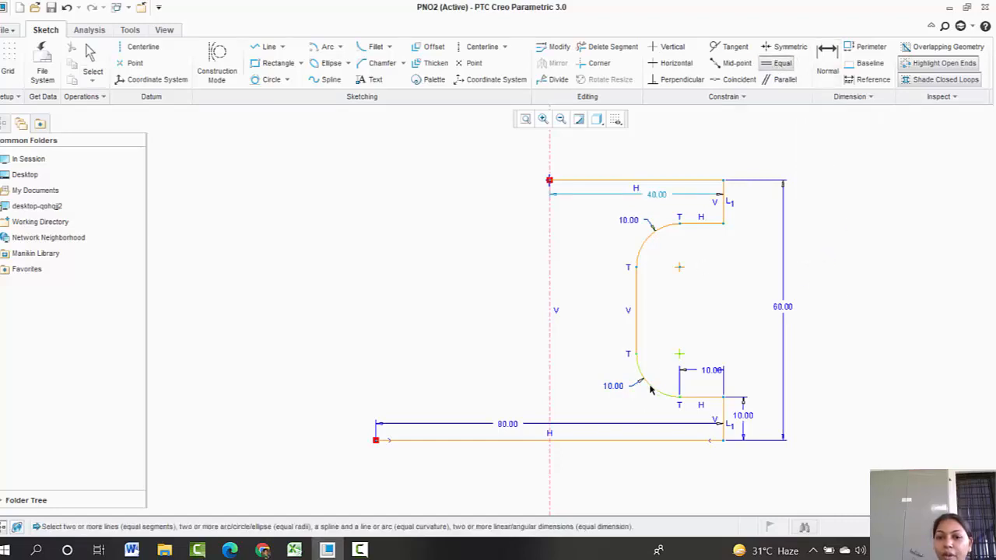
{"action": "left_click", "coordinate": [647, 388]}
{"action": "left_click", "coordinate": [648, 238]}
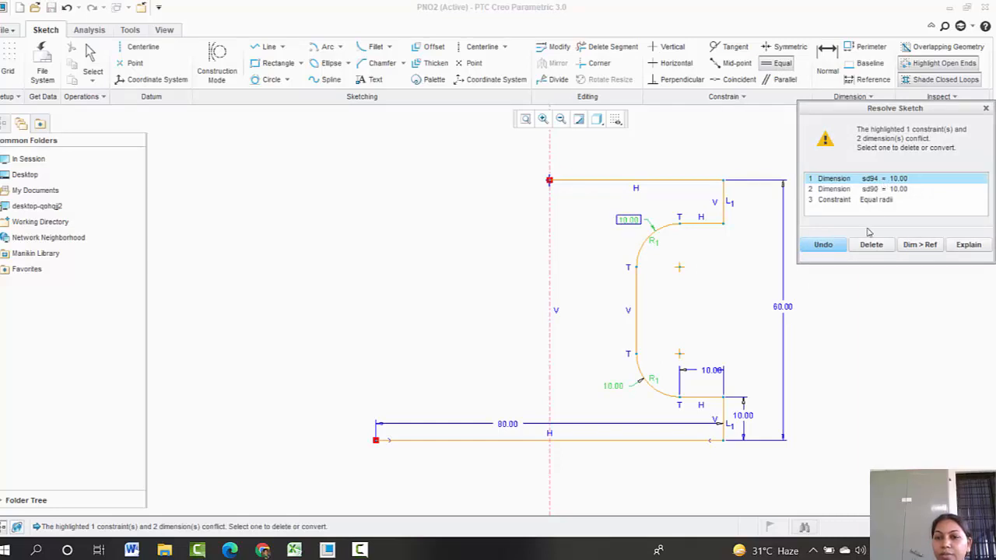
{"action": "left_click", "coordinate": [870, 245]}
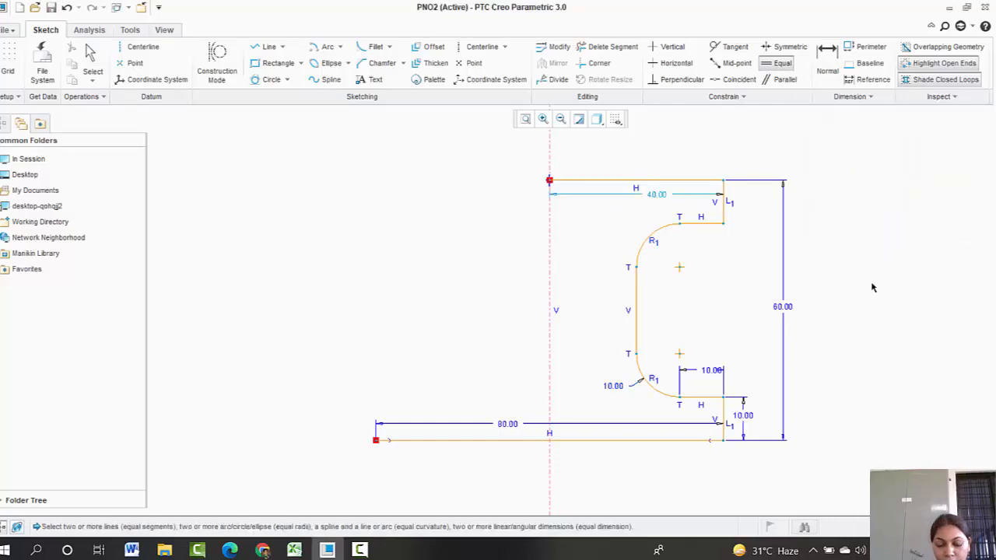
{"action": "left_click", "coordinate": [654, 198]}
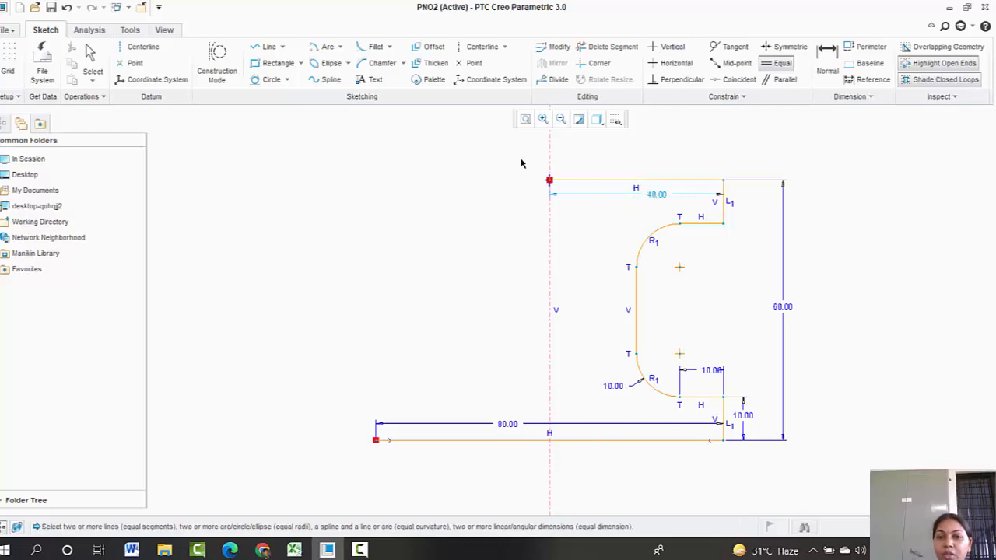
Step: Select the whole half-profile and mirror it about the vertical centerline
{"action": "middle_click", "coordinate": [575, 292]}
{"action": "mouse_move", "coordinate": [526, 168]}
{"action": "left_mouse_down"}
{"action": "mouse_move", "coordinate": [540, 225]}
{"action": "mouse_move", "coordinate": [747, 464]}
{"action": "mouse_move", "coordinate": [777, 482]}
{"action": "left_mouse_up"}
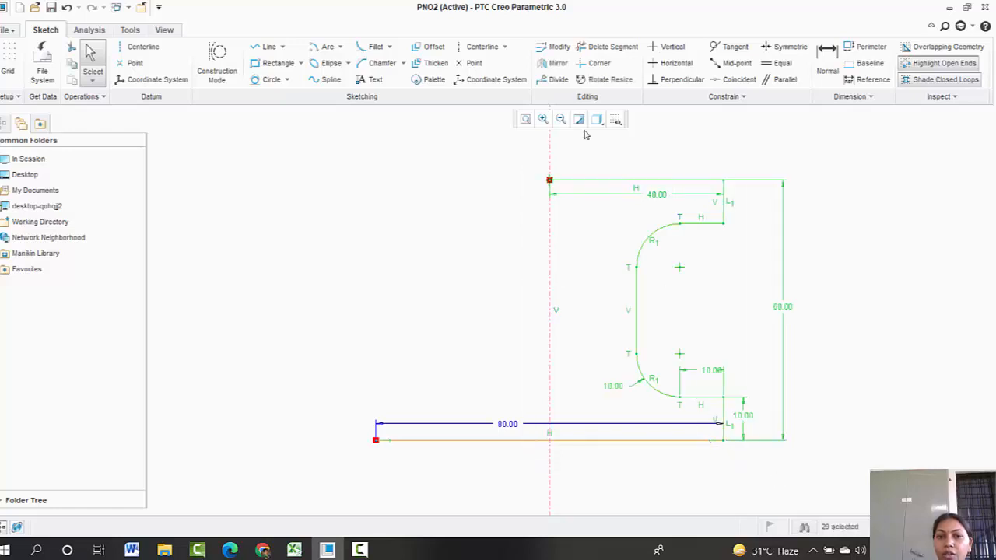
{"action": "left_click", "coordinate": [551, 65]}
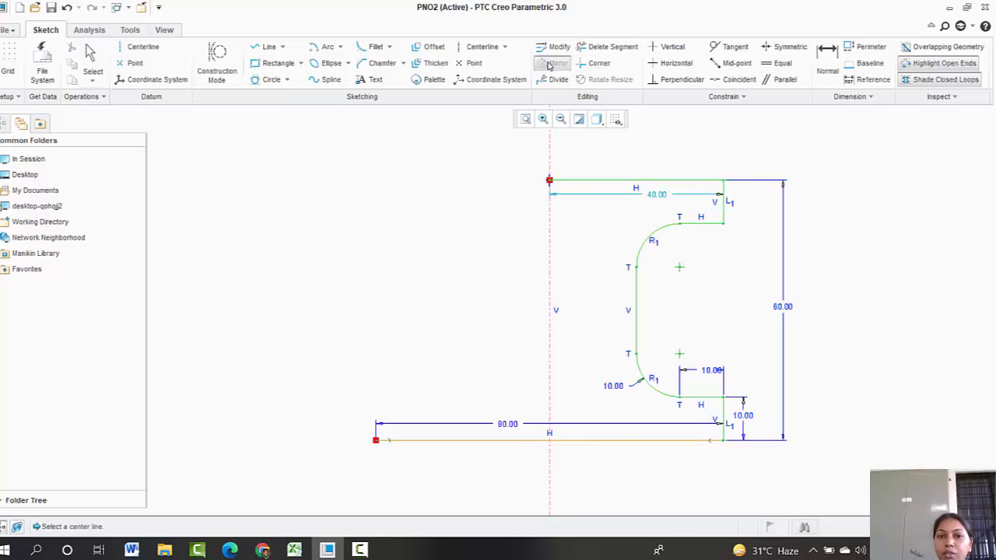
{"action": "left_click", "coordinate": [549, 225]}
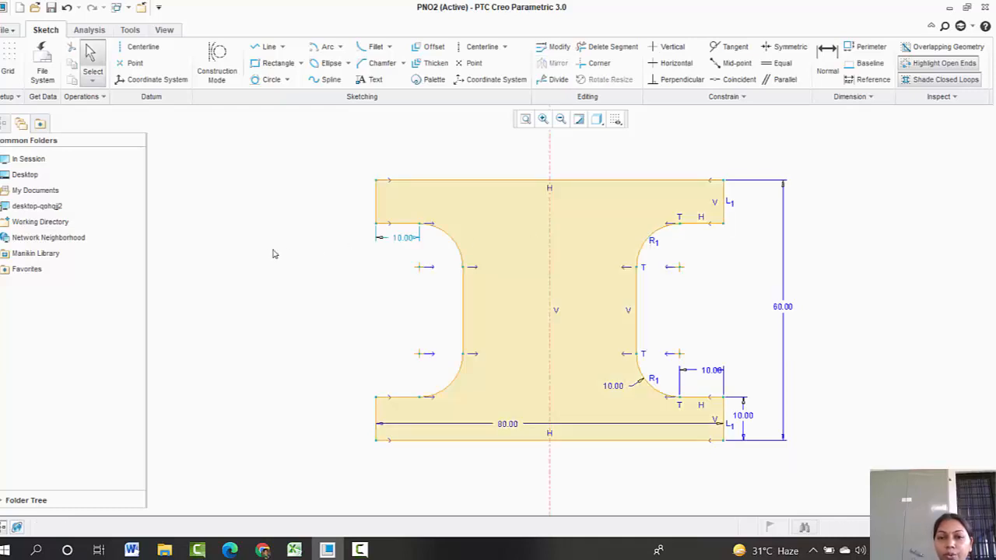
Step: Constrain the top and bottom edges of the profile to equal length
{"action": "left_click", "coordinate": [778, 63]}
{"action": "left_click", "coordinate": [554, 440]}
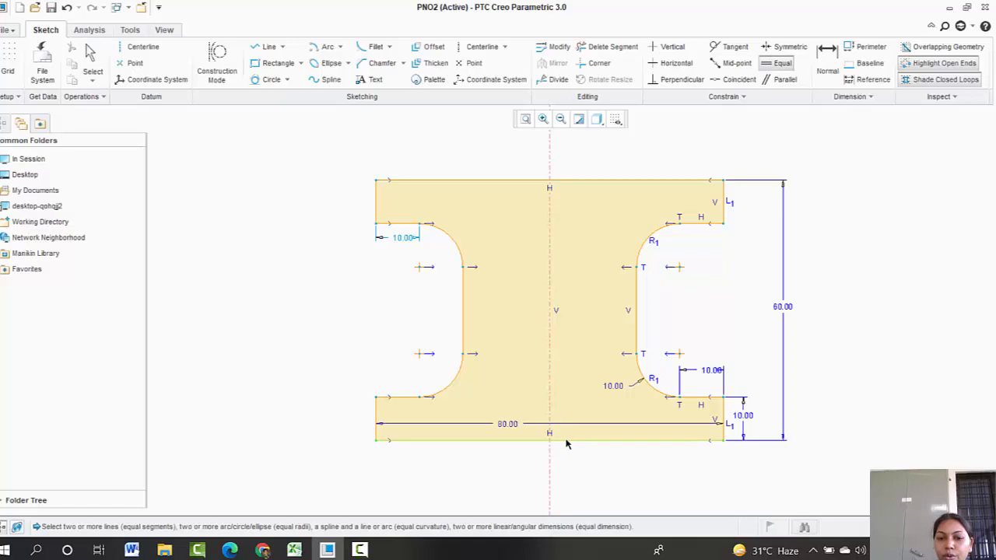
{"action": "left_click", "coordinate": [583, 185]}
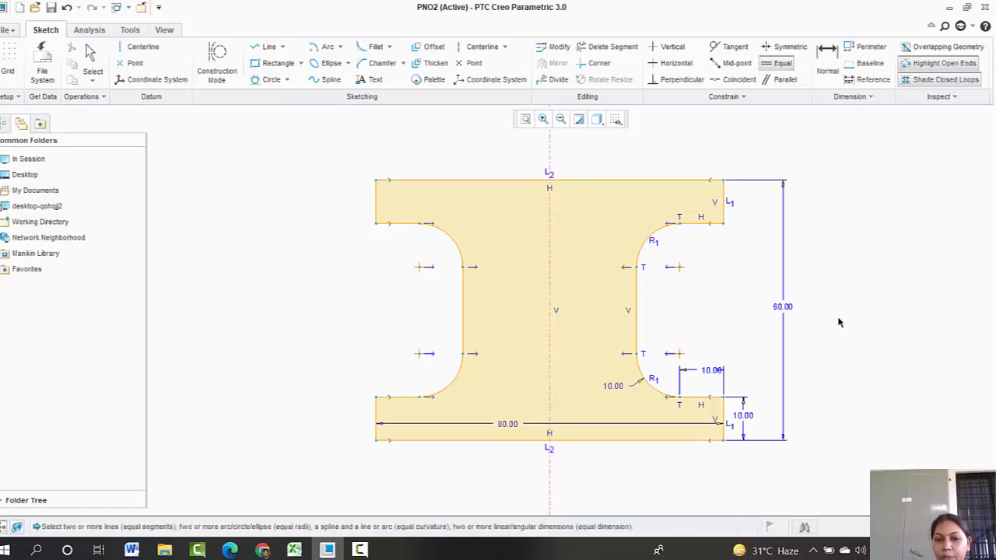
Step: Sketch a rectangle about 19 by 17 in the middle of the web, centered on the centerline
{"action": "left_click", "coordinate": [272, 65]}
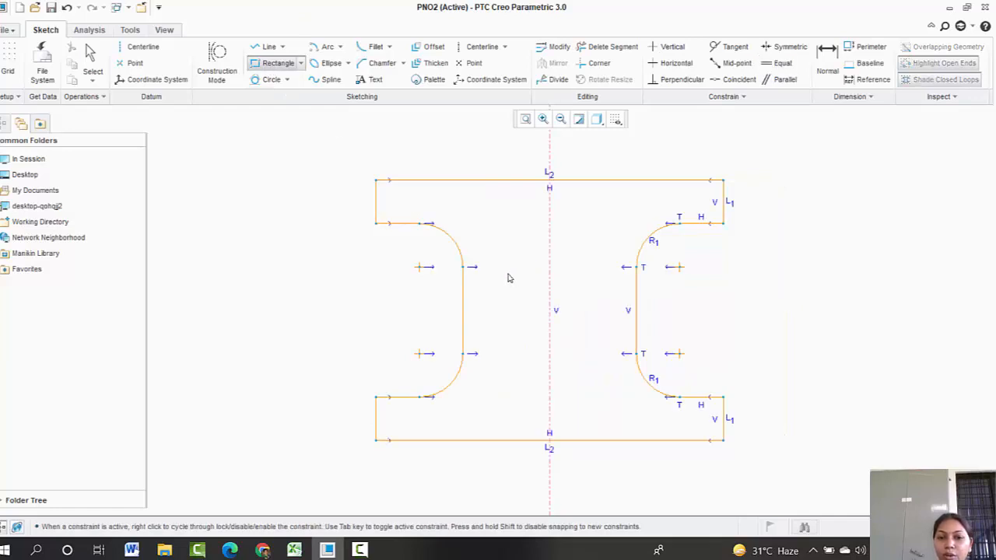
{"action": "left_click", "coordinate": [507, 273]}
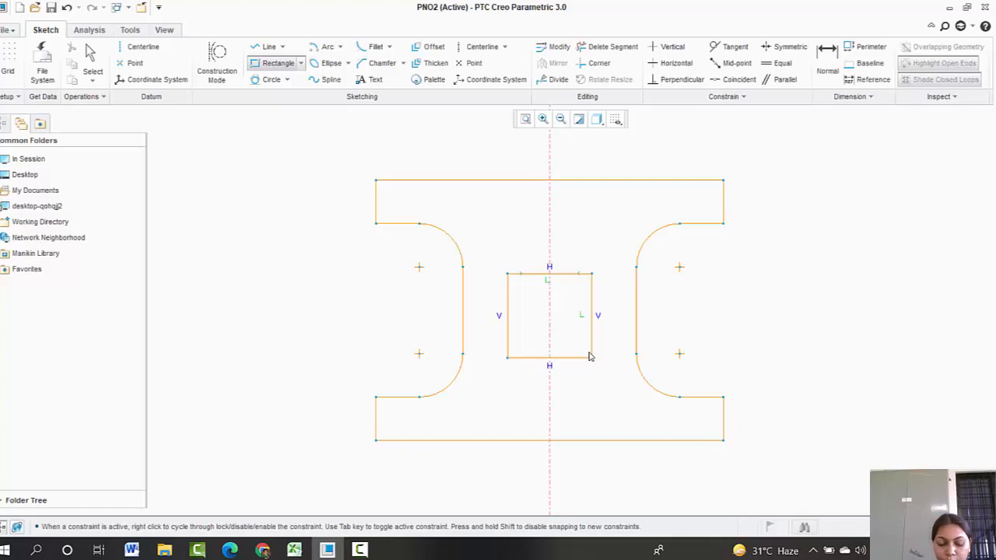
{"action": "left_click", "coordinate": [591, 347]}
{"action": "middle_click", "coordinate": [598, 363]}
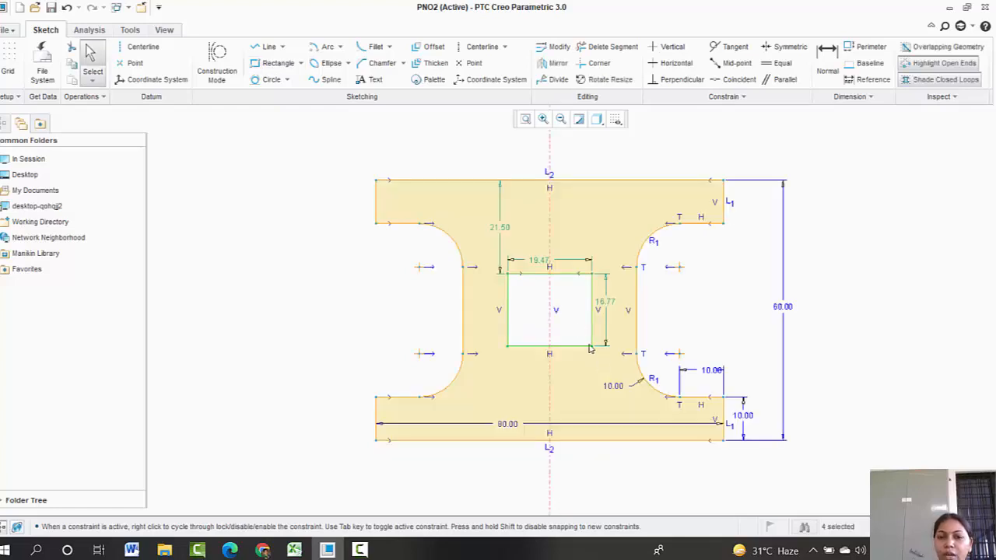
Step: Set the rectangle's width and height to 20 each
{"action": "double_click", "coordinate": [539, 262]}
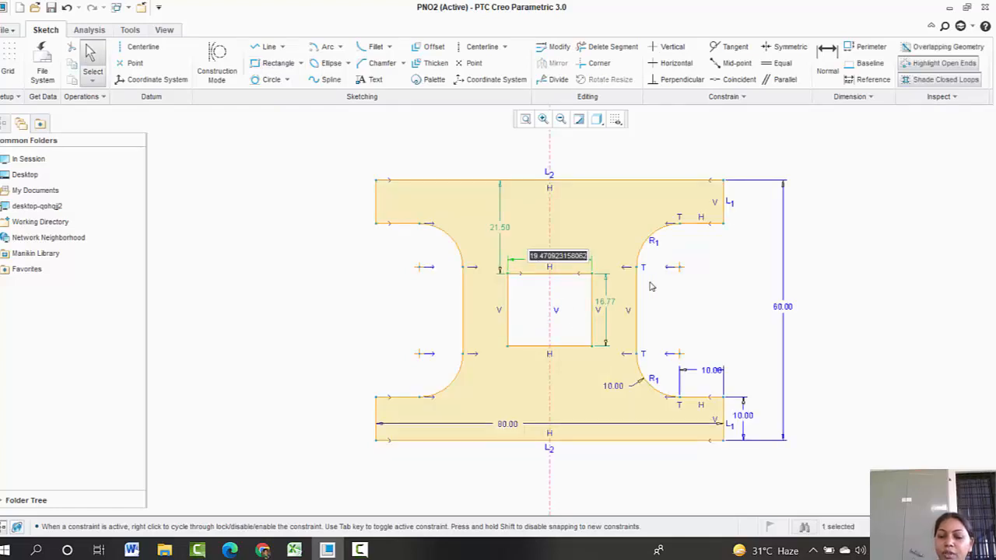
{"action": "type", "text": "20"}
{"action": "key", "text": "Return"}
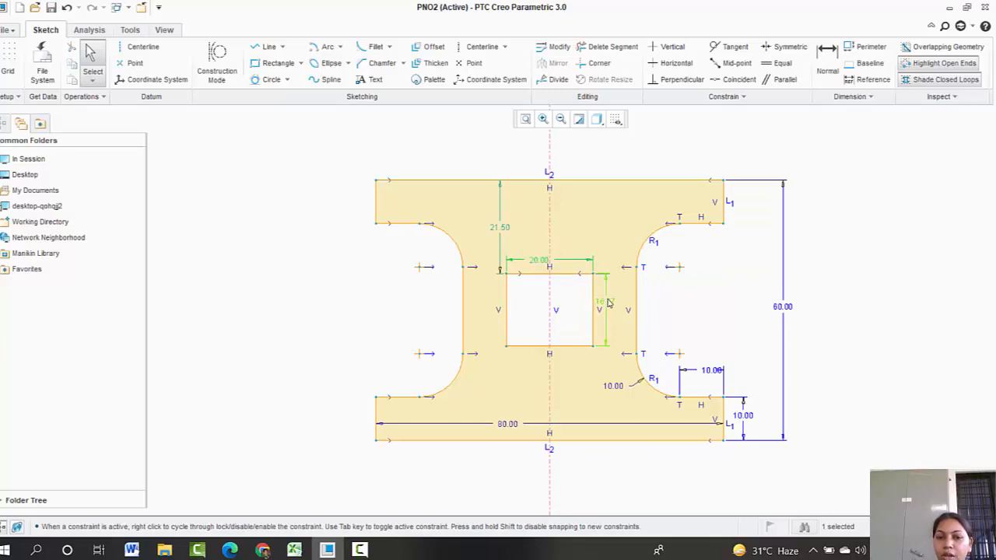
{"action": "double_click", "coordinate": [608, 302]}
{"action": "type", "text": "20"}
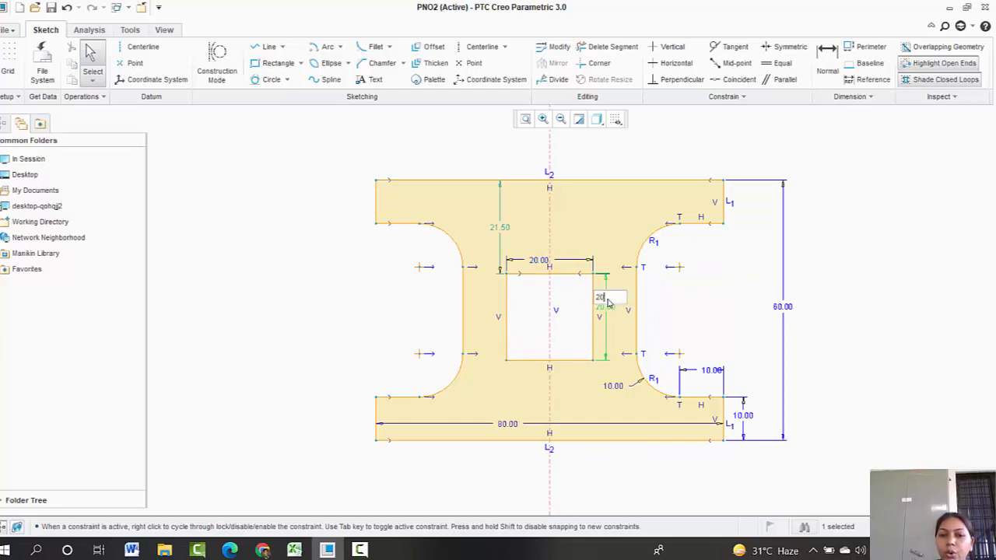
{"action": "key", "text": "Return"}
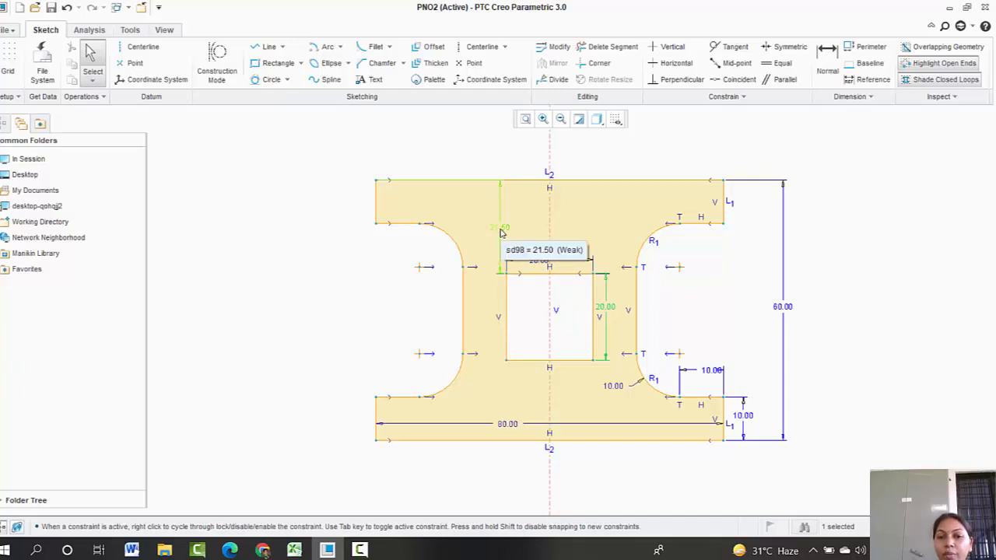
Step: Drag the rectangle upward within the web and nudge the profile's lower right corner
{"action": "mouse_move", "coordinate": [507, 275]}
{"action": "left_mouse_down"}
{"action": "mouse_move", "coordinate": [507, 289]}
{"action": "mouse_move", "coordinate": [510, 262]}
{"action": "left_mouse_up"}
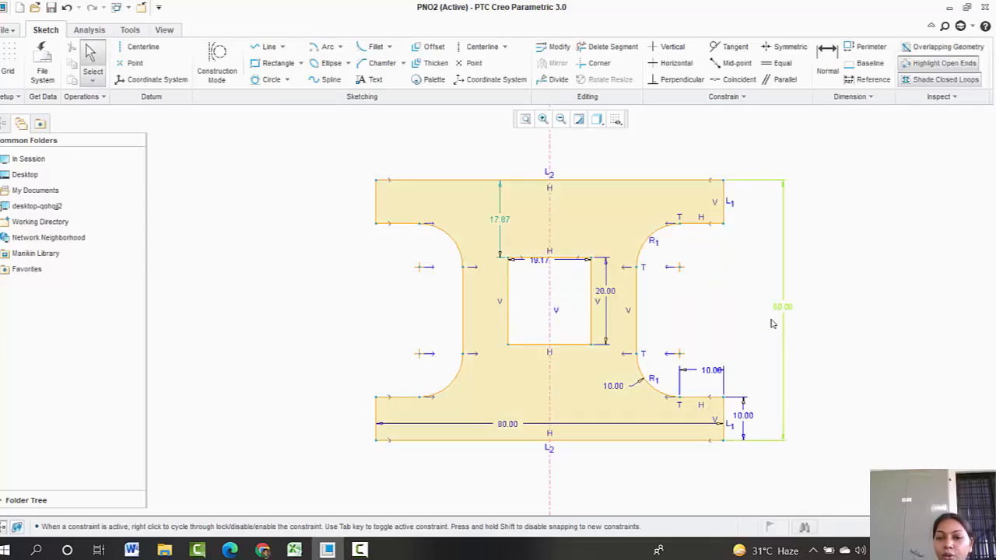
{"action": "mouse_move", "coordinate": [726, 441]}
{"action": "left_mouse_down"}
{"action": "mouse_move", "coordinate": [724, 418]}
{"action": "mouse_move", "coordinate": [722, 441]}
{"action": "left_mouse_up"}
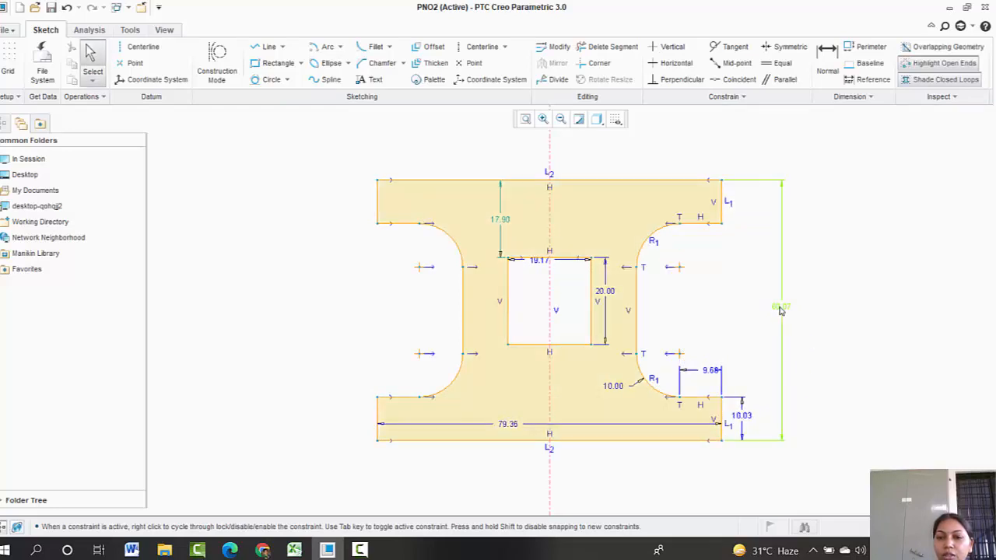
Step: Set the profile's overall height to 60
{"action": "double_click", "coordinate": [780, 308]}
{"action": "type", "text": "60"}
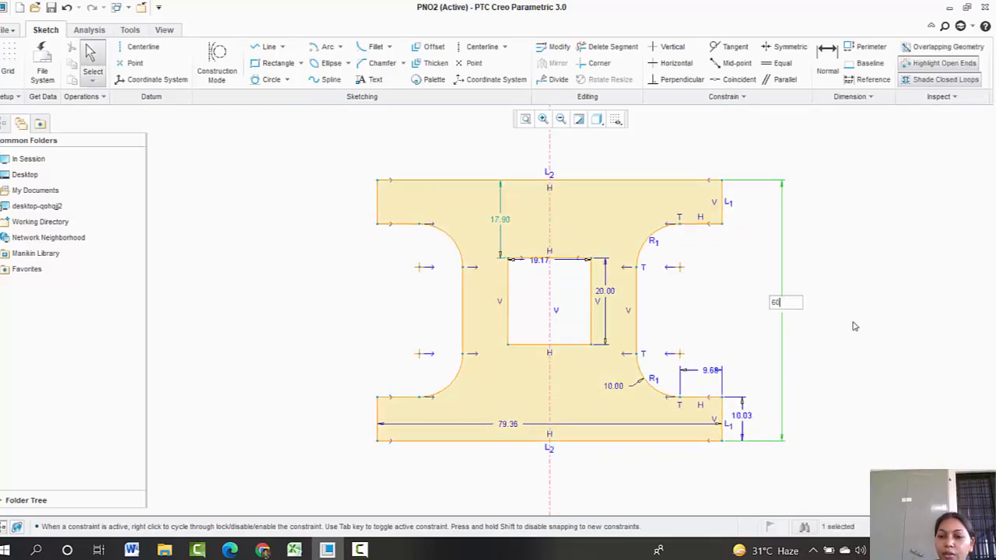
{"action": "key", "text": "Return"}
Step: Set the bottom flange thickness and the fillet's horizontal offset dimension to 10 each
{"action": "double_click", "coordinate": [743, 418]}
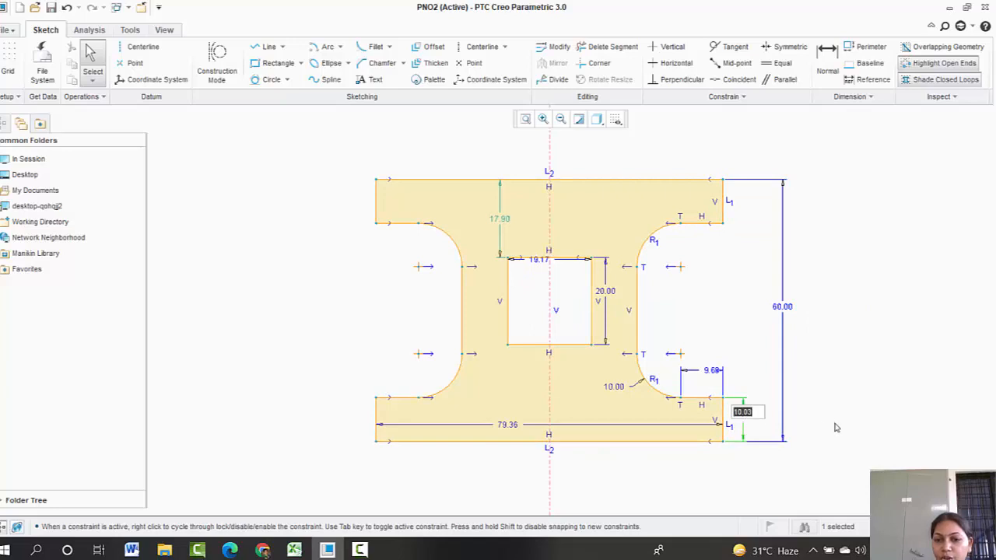
{"action": "type", "text": "10"}
{"action": "key", "text": "Return"}
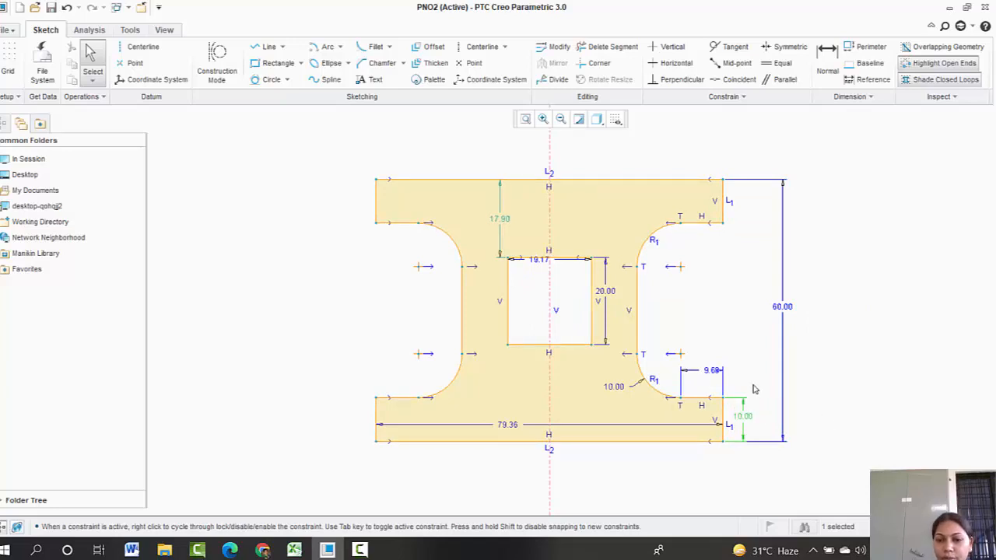
{"action": "double_click", "coordinate": [711, 372]}
{"action": "type", "text": "10"}
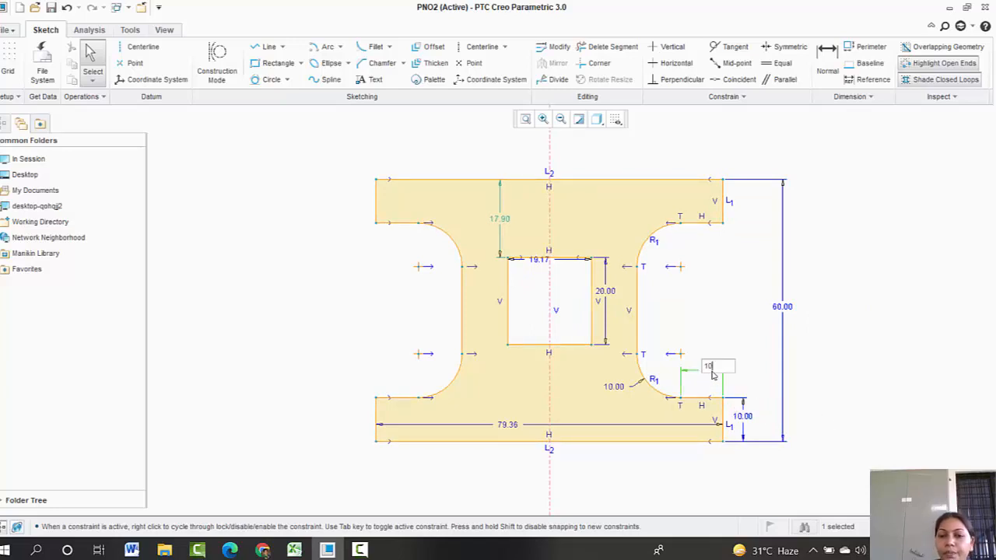
{"action": "key", "text": "Return"}
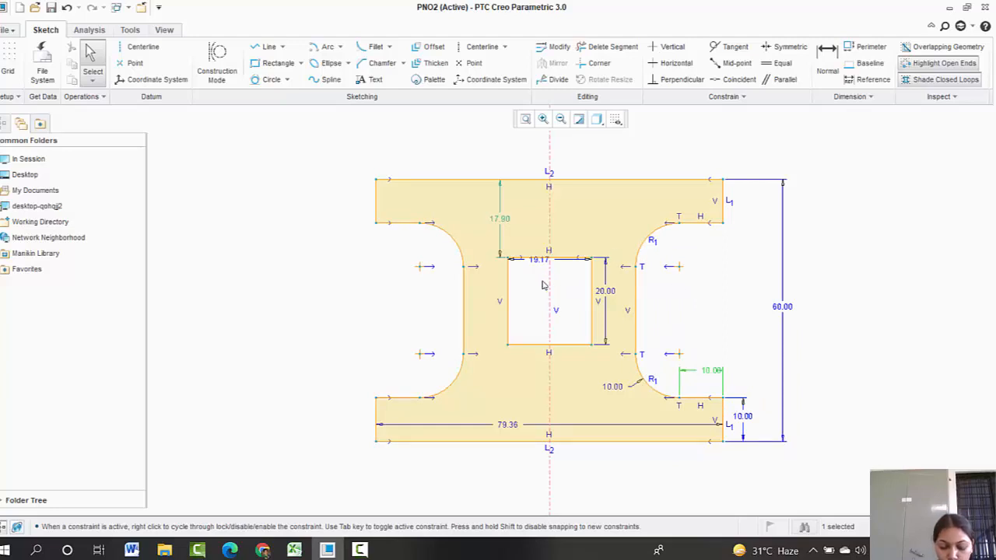
Step: Dimension the distance from the rectangle's right edge to the profile's right edge as 30, deleting the overall width dimension
{"action": "left_click", "coordinate": [827, 54]}
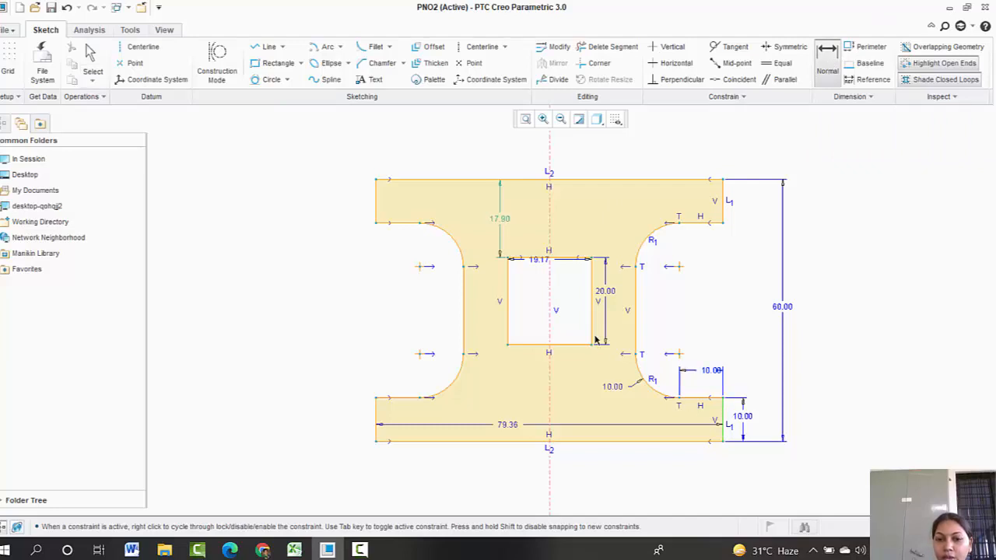
{"action": "middle_click", "coordinate": [636, 461]}
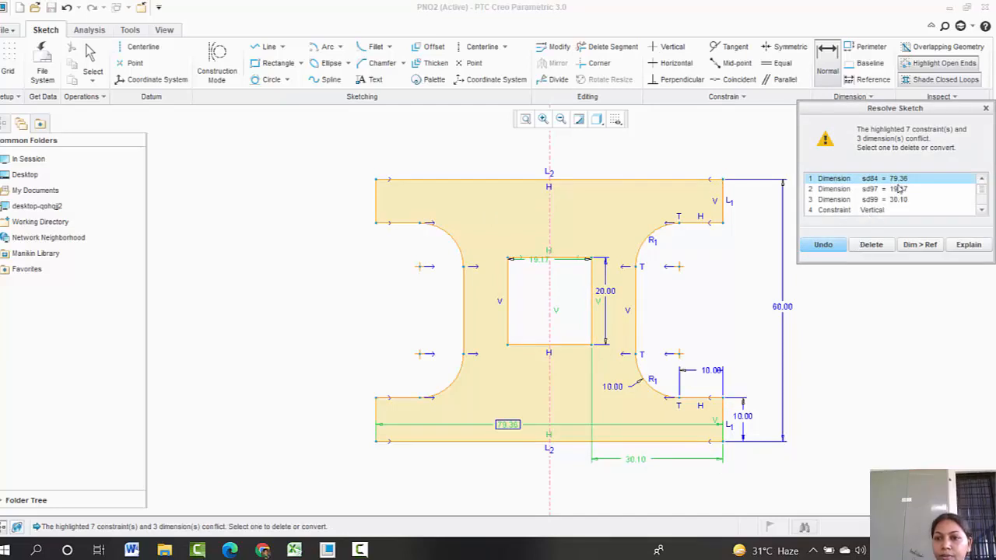
{"action": "left_click", "coordinate": [871, 245]}
{"action": "type", "text": "30"}
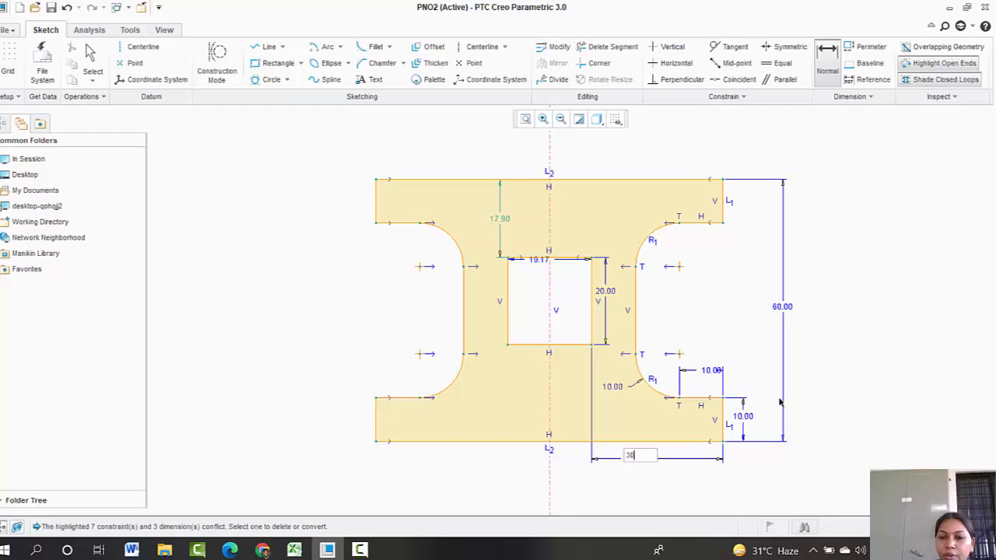
{"action": "key", "text": "Return"}
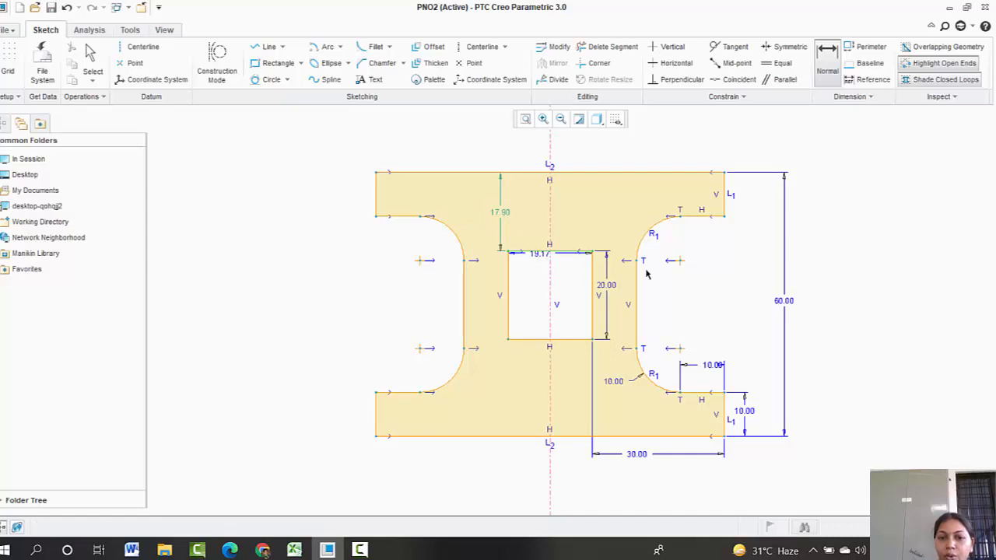
Step: Reset the rectangle's width to 20
{"action": "middle_click", "coordinate": [525, 270]}
{"action": "middle_click", "coordinate": [524, 270]}
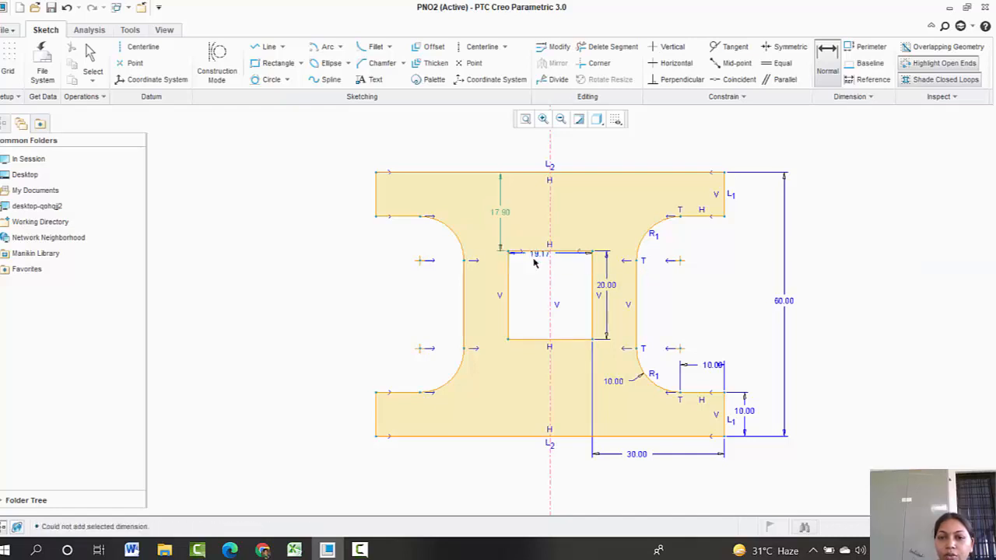
{"action": "middle_click", "coordinate": [527, 278]}
{"action": "double_click", "coordinate": [537, 254]}
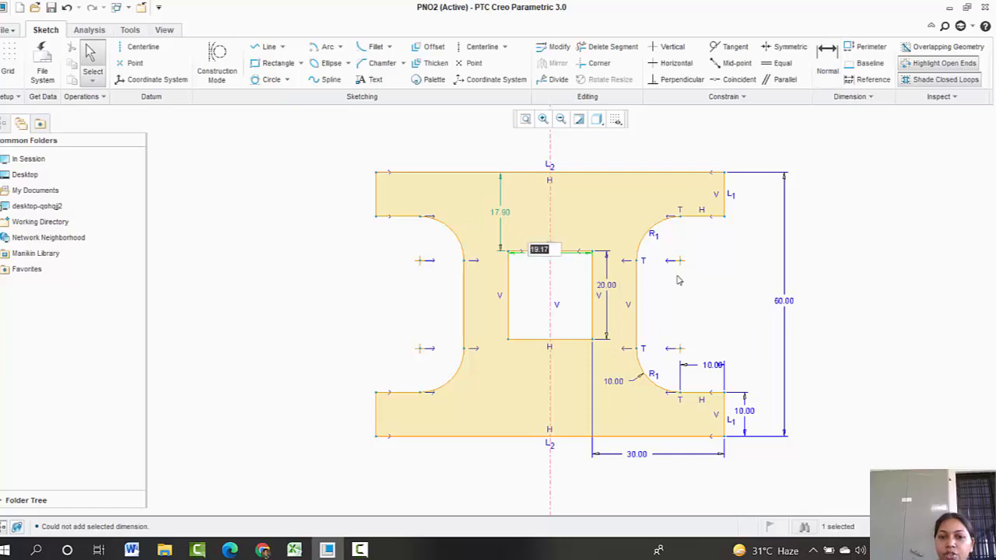
{"action": "type", "text": "20"}
{"action": "key", "text": "Return"}
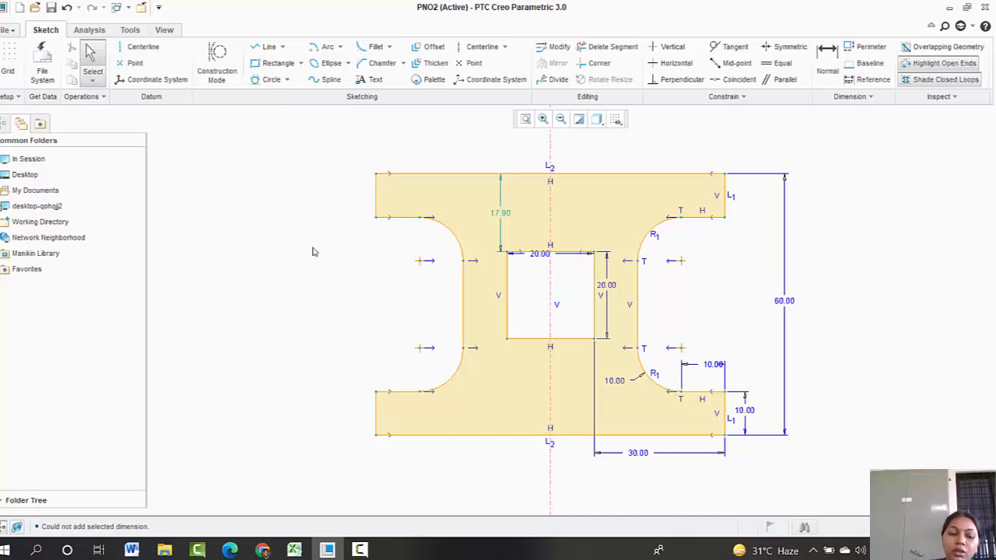
Step: Save the sketch into the SMA folder under D: > pen drive data > ppe 2021-22
{"action": "left_click", "coordinate": [10, 31]}
{"action": "left_click", "coordinate": [9, 109]}
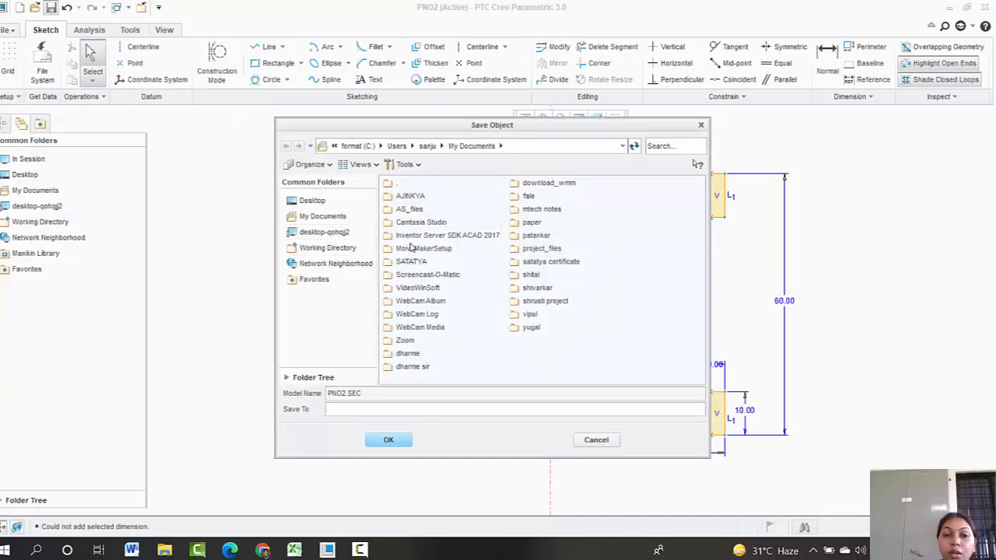
{"action": "left_click", "coordinate": [430, 146]}
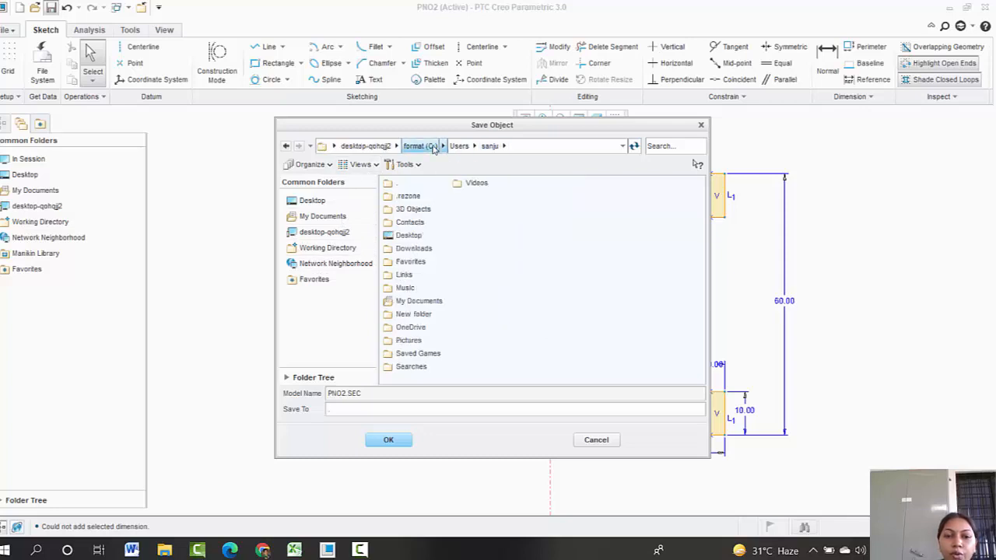
{"action": "left_click", "coordinate": [368, 146]}
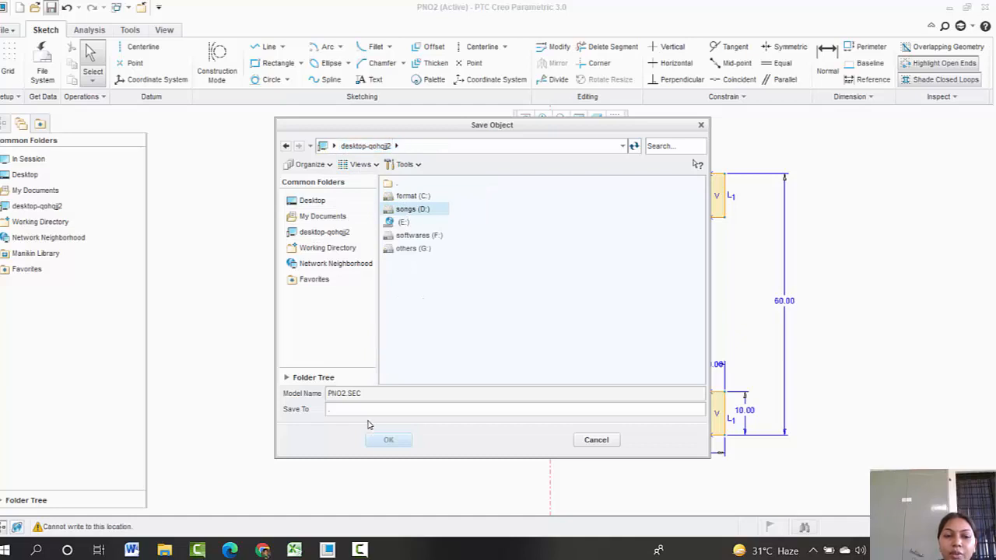
{"action": "double_click", "coordinate": [413, 210]}
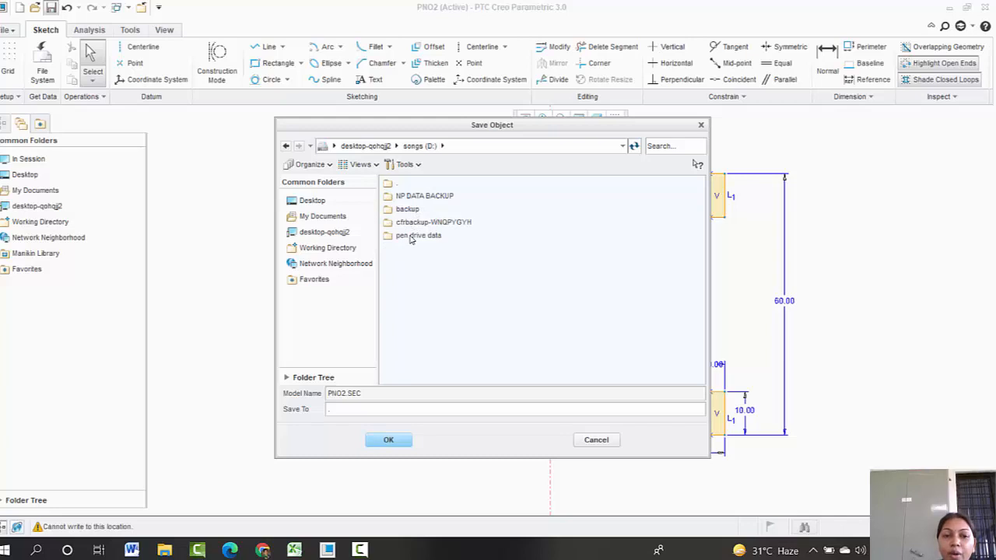
{"action": "double_click", "coordinate": [412, 236]}
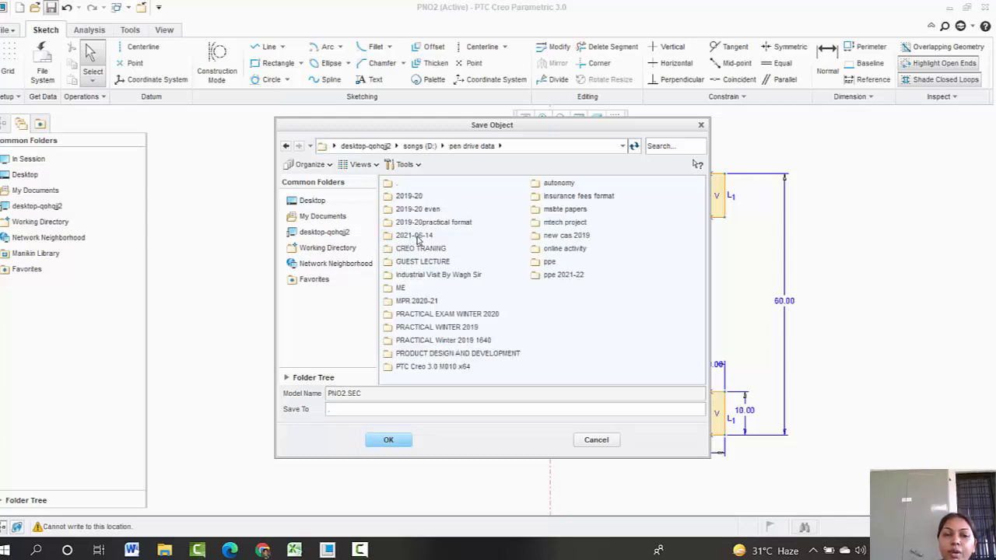
{"action": "double_click", "coordinate": [557, 277]}
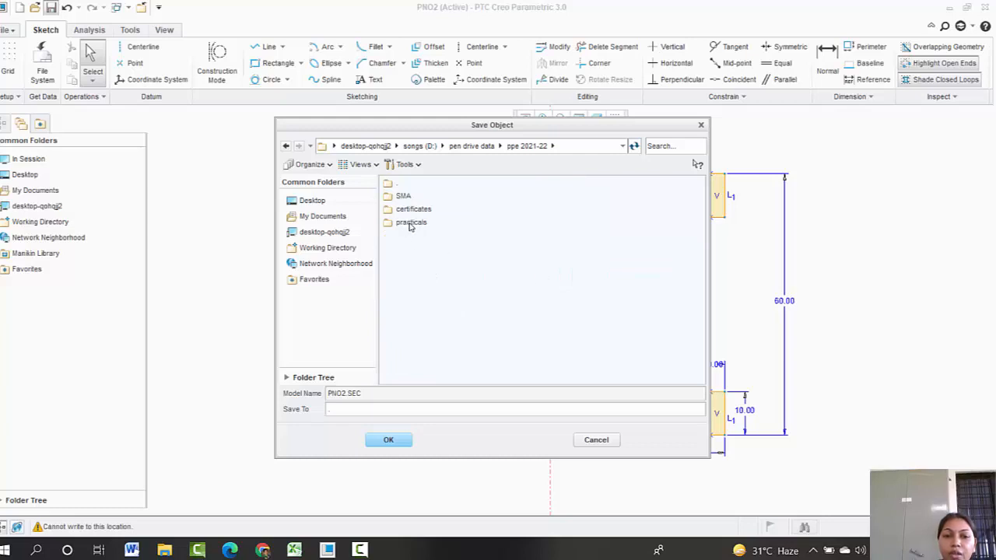
{"action": "double_click", "coordinate": [405, 196]}
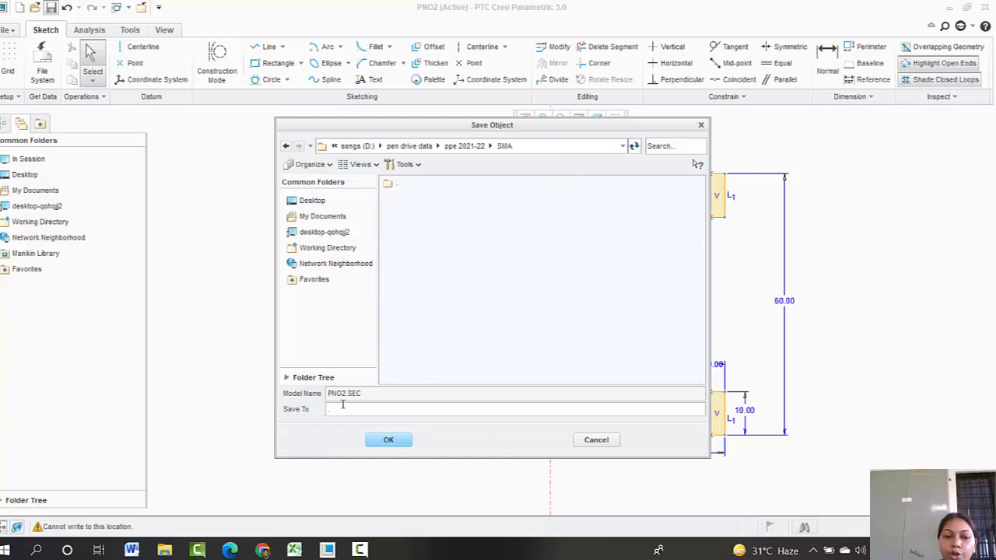
{"action": "left_click", "coordinate": [390, 440]}
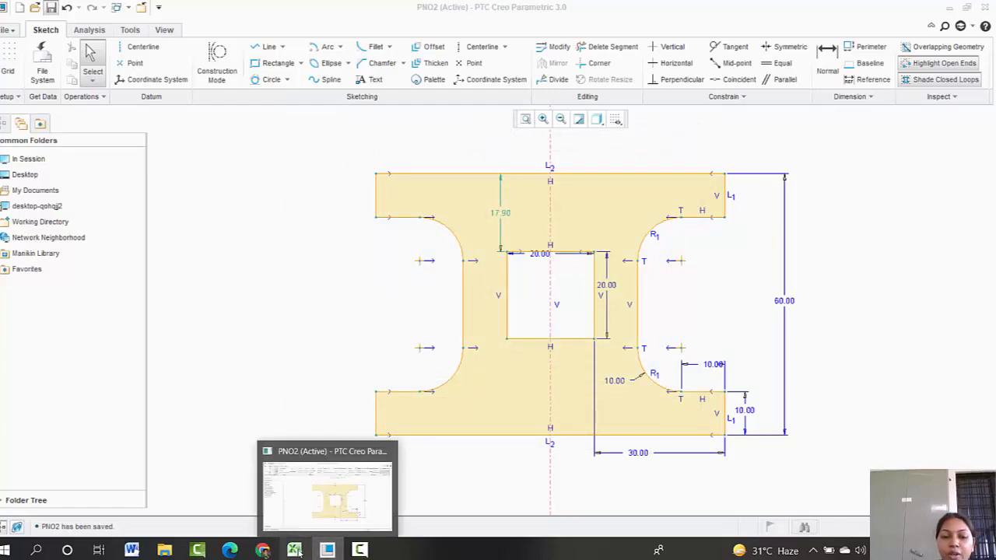
Step: Switch to the browser and review the solid modeling manual's practical exercise instructions
{"action": "left_click", "coordinate": [230, 550]}
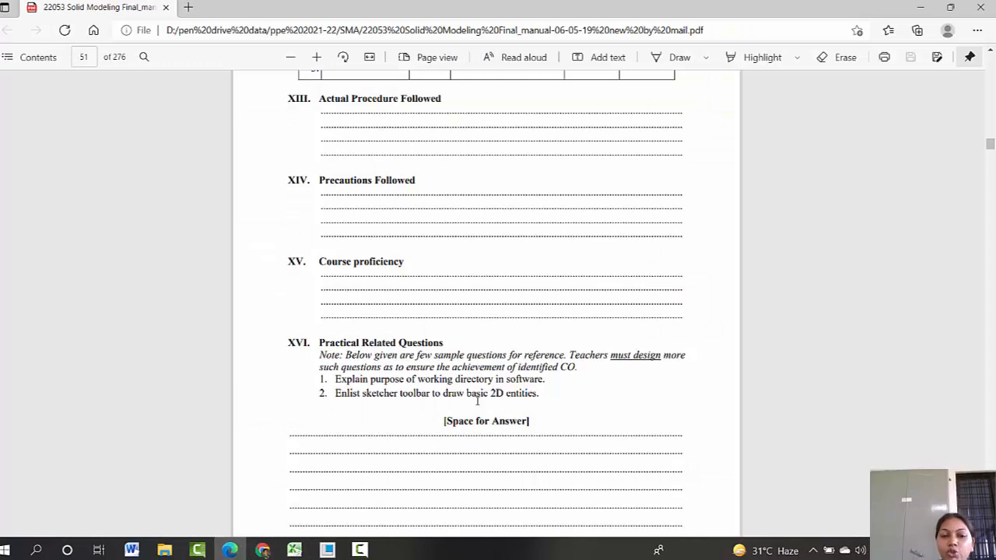
{"action": "scroll", "coordinate": [478, 400], "scroll_direction": "down", "scroll_amount": 3}
{"action": "scroll", "coordinate": [477, 401], "scroll_direction": "up", "scroll_amount": 3}
{"action": "scroll", "coordinate": [478, 401], "scroll_direction": "up", "scroll_amount": 10}
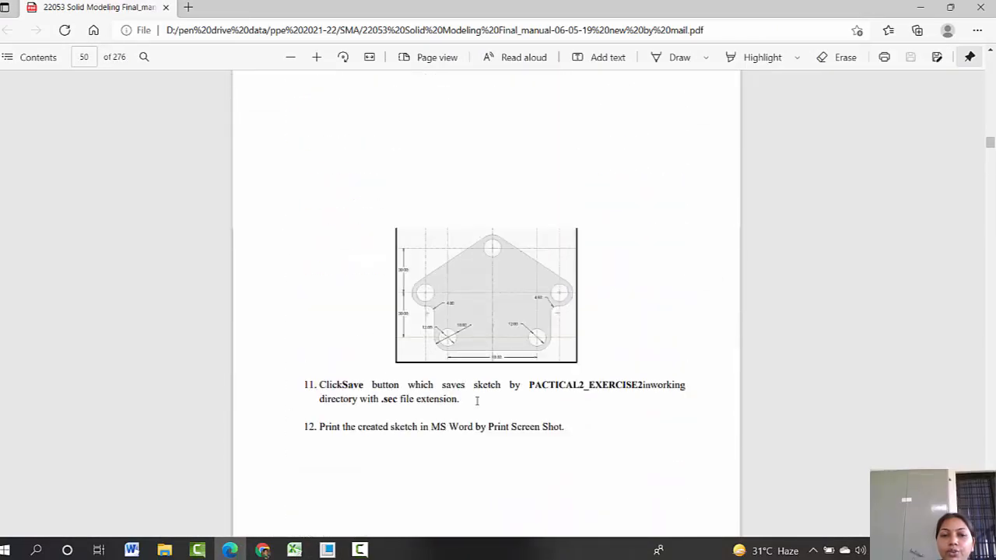